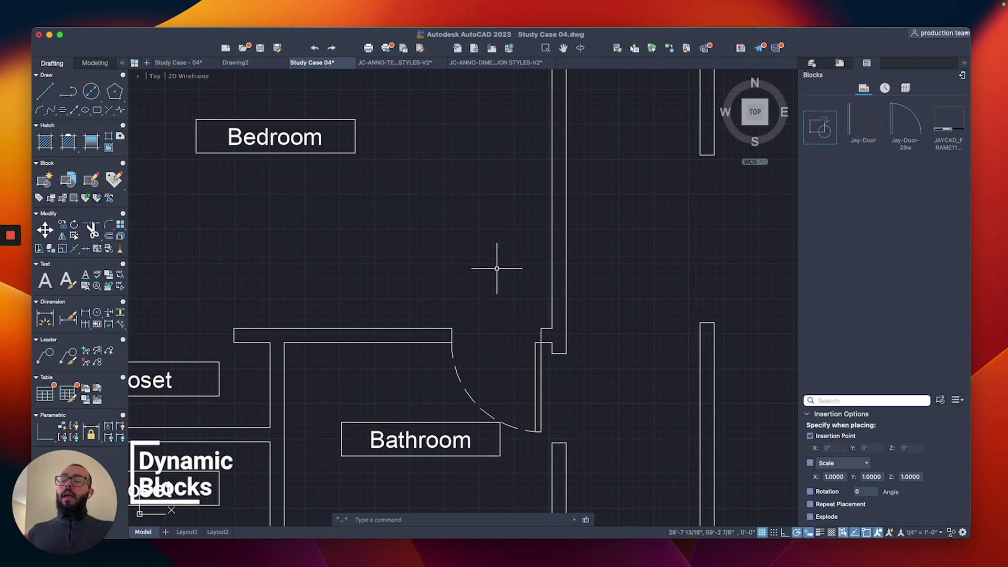
- In the Blocks palette Libraries tab, load Sample Libraries and open Architectural - Imperial.dwg
{"action": "scroll", "coordinate": [494, 268], "scroll_direction": "down", "scroll_amount": 5}
{"action": "scroll", "coordinate": [491, 289], "scroll_direction": "up", "scroll_amount": 2}
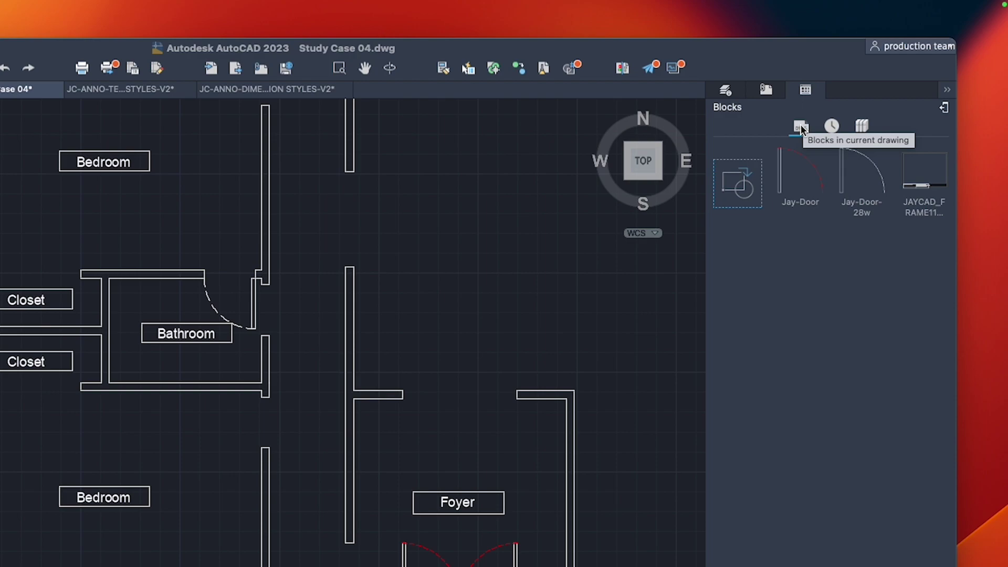
{"action": "left_click", "coordinate": [861, 126]}
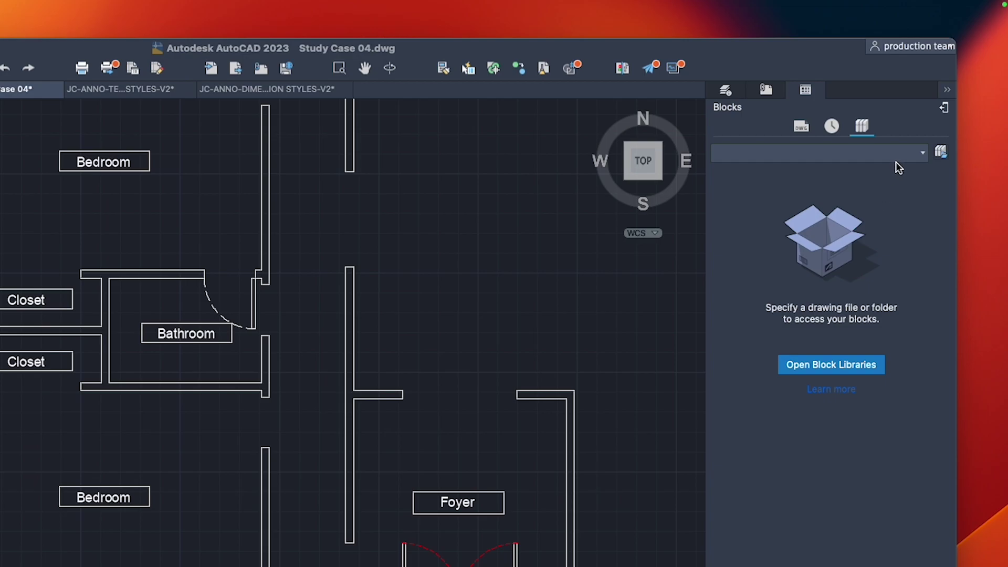
{"action": "left_click", "coordinate": [922, 156]}
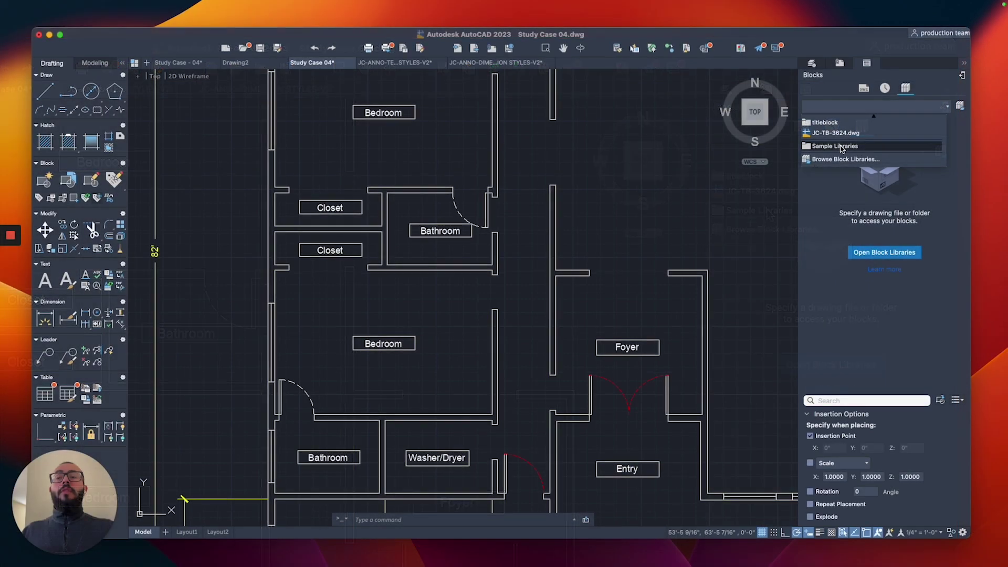
{"action": "left_click", "coordinate": [776, 210]}
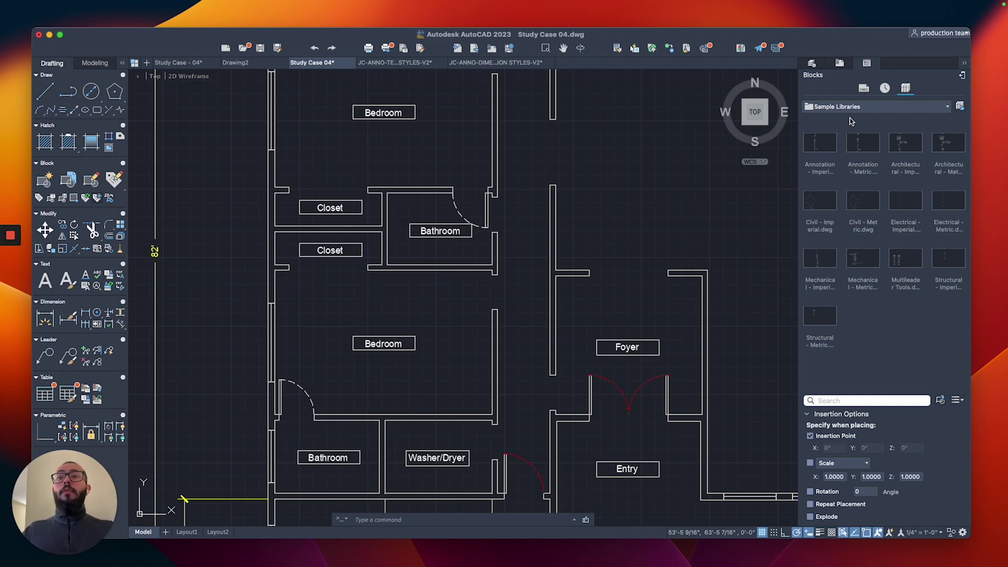
{"action": "left_click", "coordinate": [896, 142]}
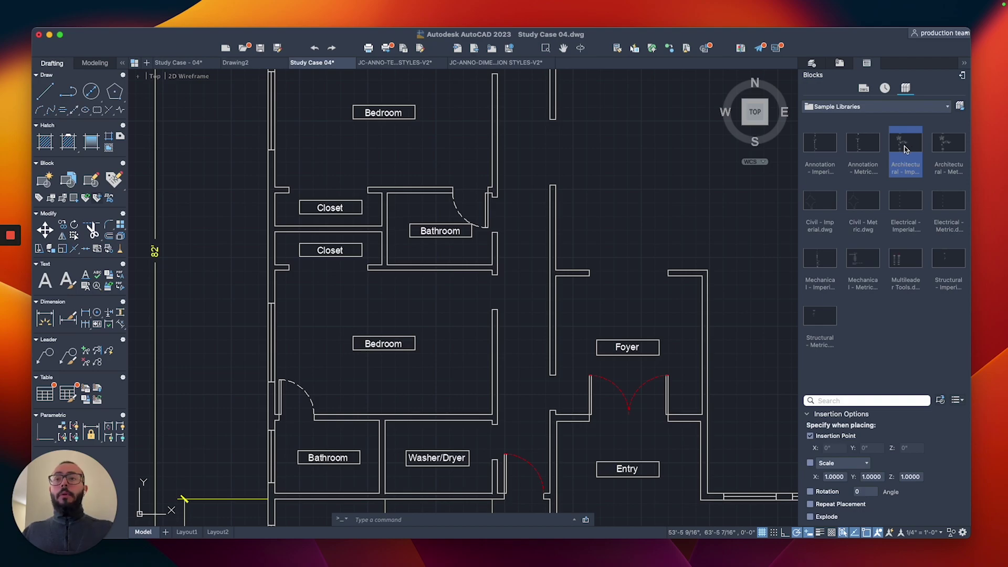
{"action": "double_click", "coordinate": [904, 150]}
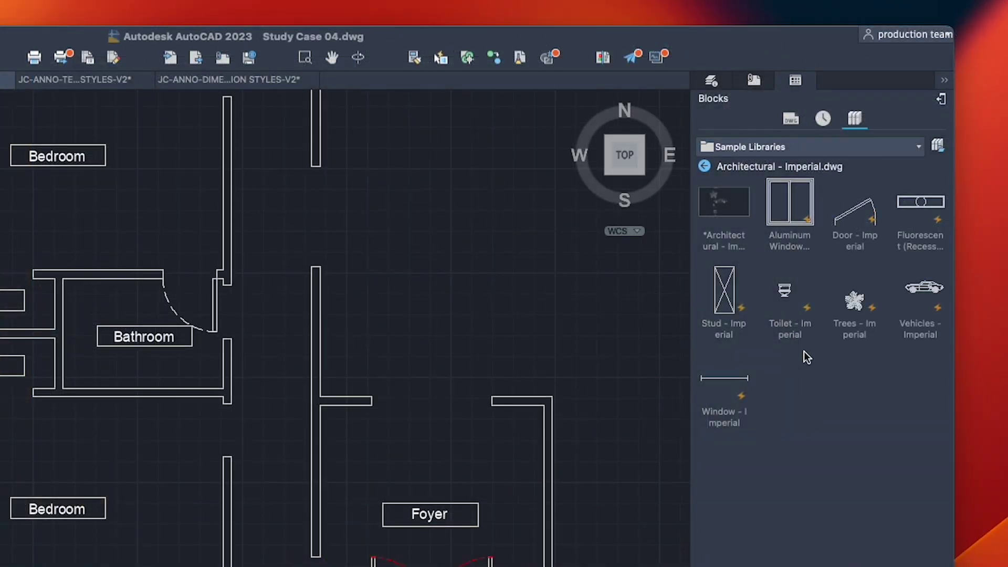
- Preview the aluminum window, light, stud, toilet, trees, vehicles and window blocks, ending on Door - Imperial
{"action": "left_click", "coordinate": [857, 141]}
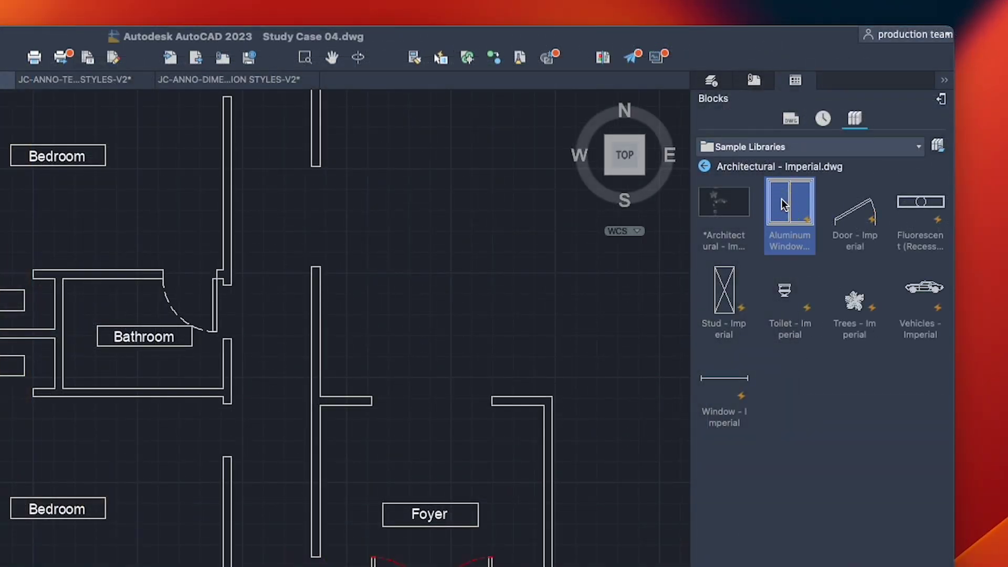
{"action": "left_click", "coordinate": [858, 203]}
{"action": "left_click", "coordinate": [920, 208]}
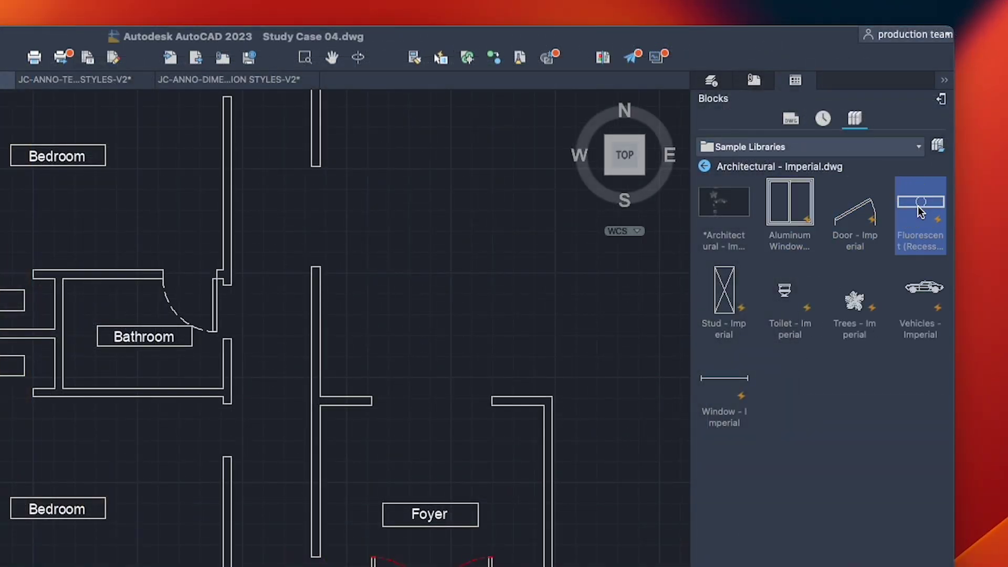
{"action": "left_click", "coordinate": [722, 287]}
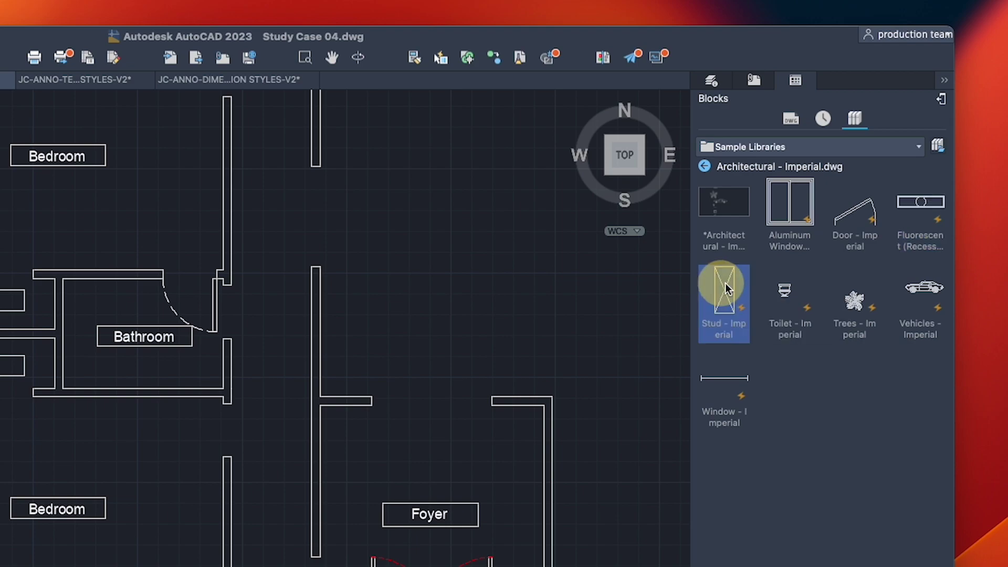
{"action": "left_click", "coordinate": [786, 290]}
{"action": "left_click", "coordinate": [869, 296]}
{"action": "left_click", "coordinate": [923, 289]}
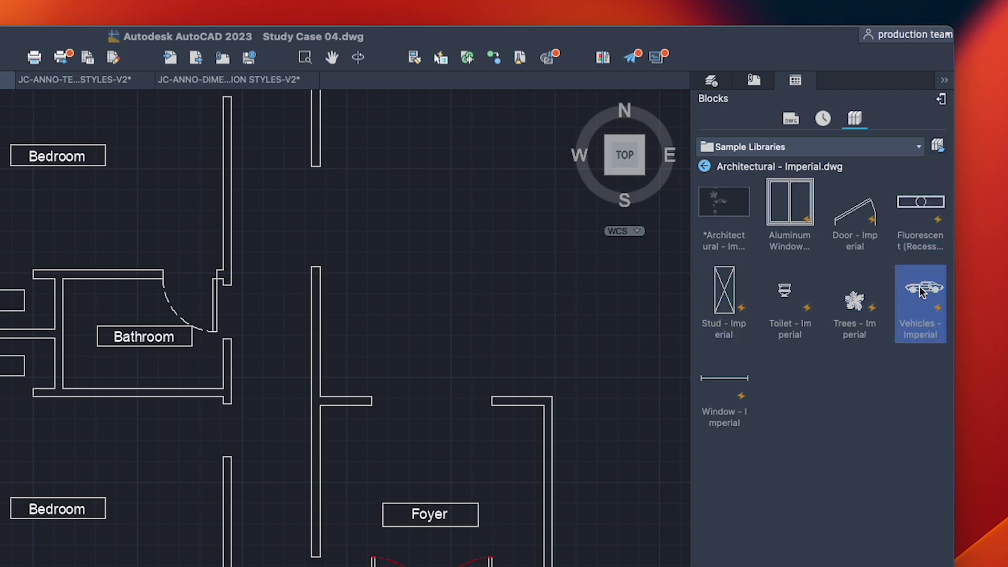
{"action": "left_click", "coordinate": [721, 394]}
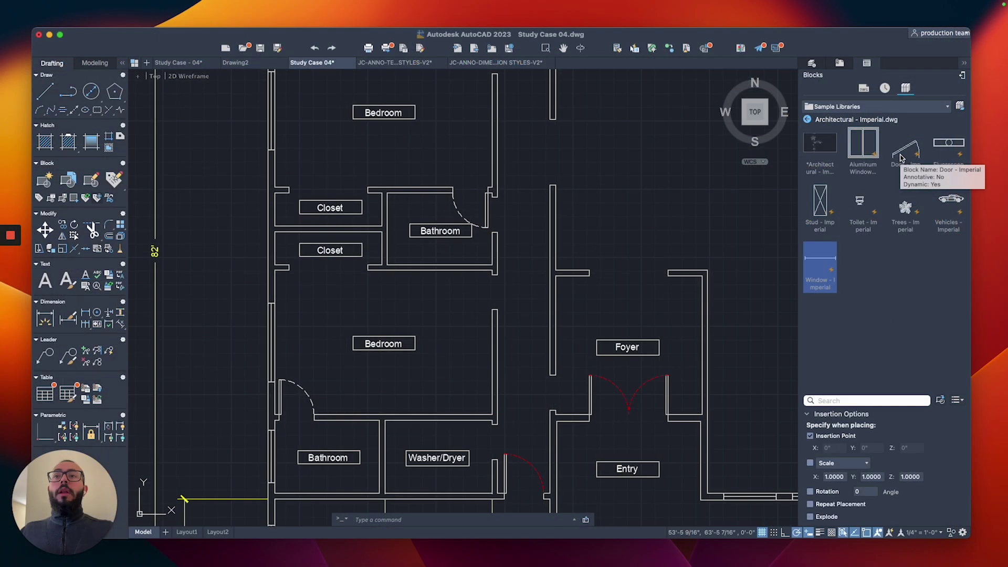
{"action": "left_click", "coordinate": [901, 157]}
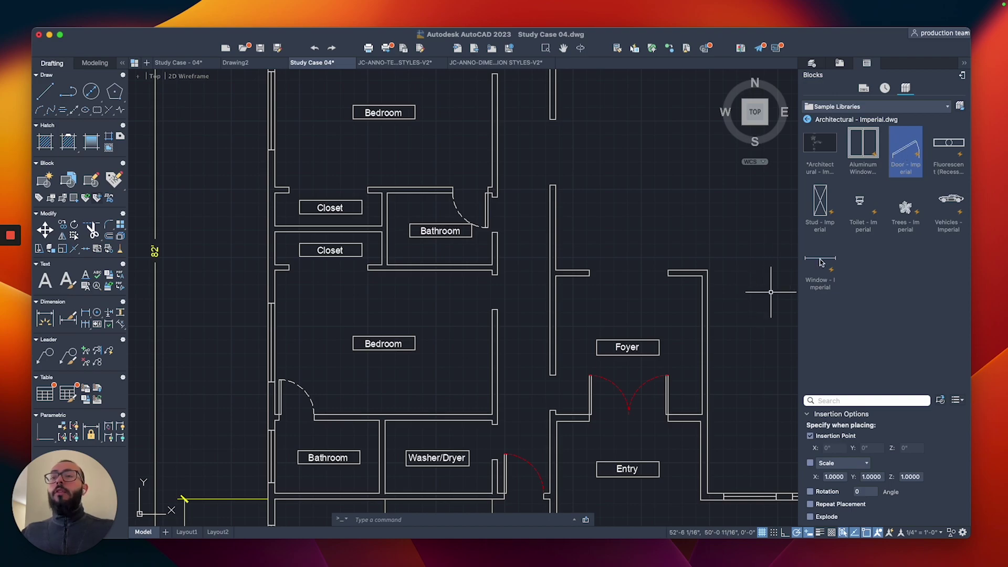
- Insert the Door - Imperial block at the wall corner of the opening beside the Foyer
{"action": "right_click", "coordinate": [906, 157]}
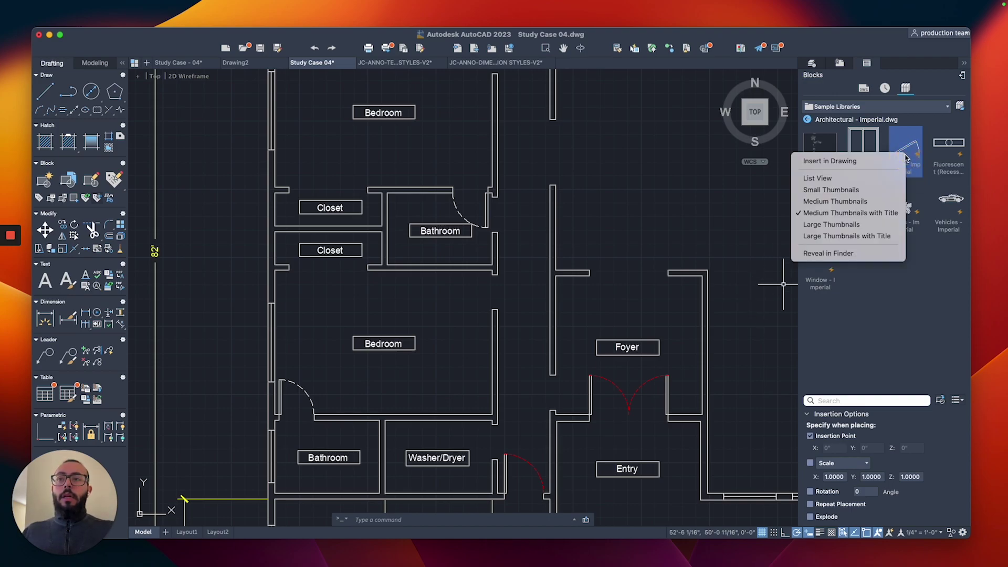
{"action": "left_click", "coordinate": [827, 160]}
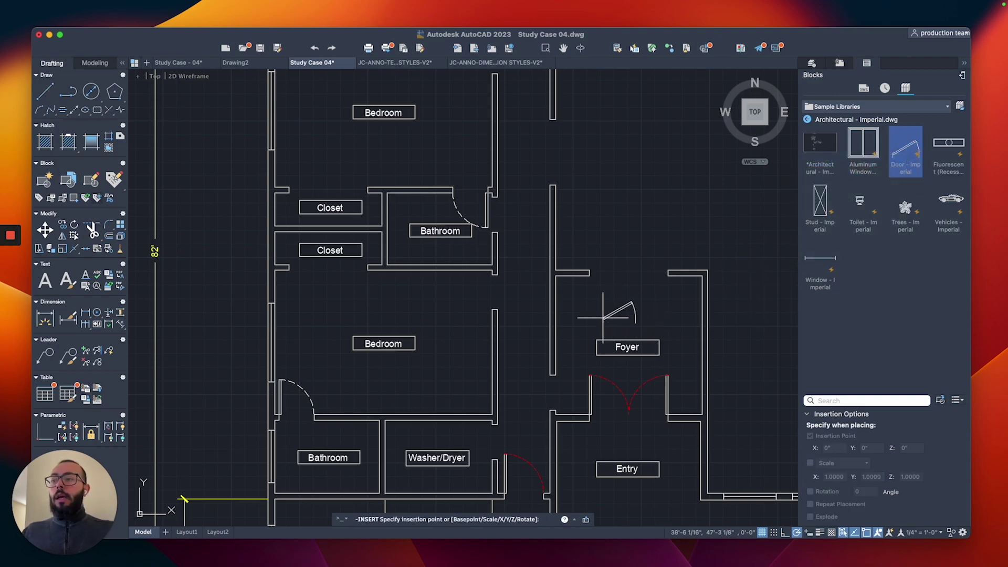
{"action": "scroll", "coordinate": [525, 405], "scroll_direction": "up", "scroll_amount": 2}
{"action": "scroll", "coordinate": [565, 398], "scroll_direction": "up", "scroll_amount": 2}
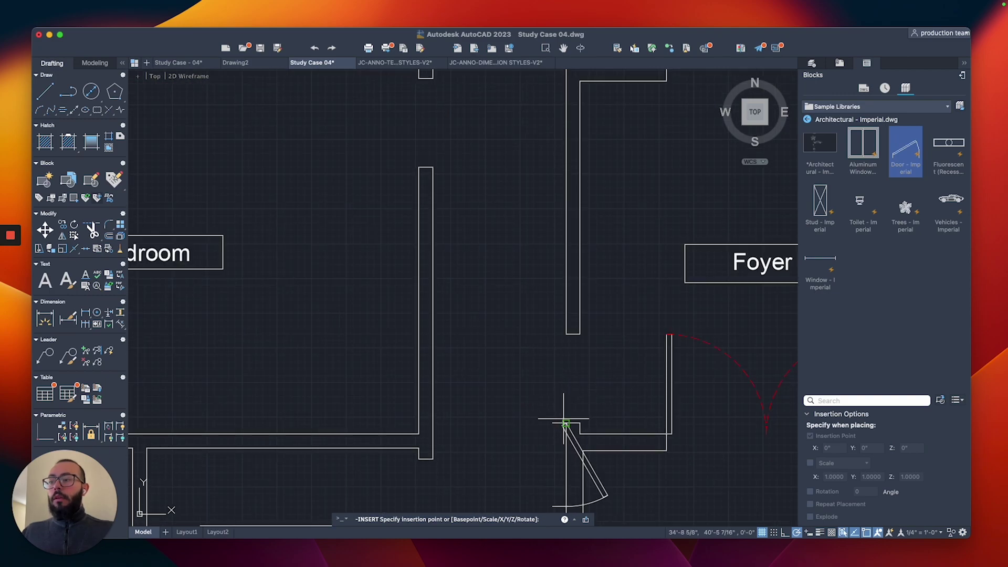
{"action": "left_click", "coordinate": [580, 334]}
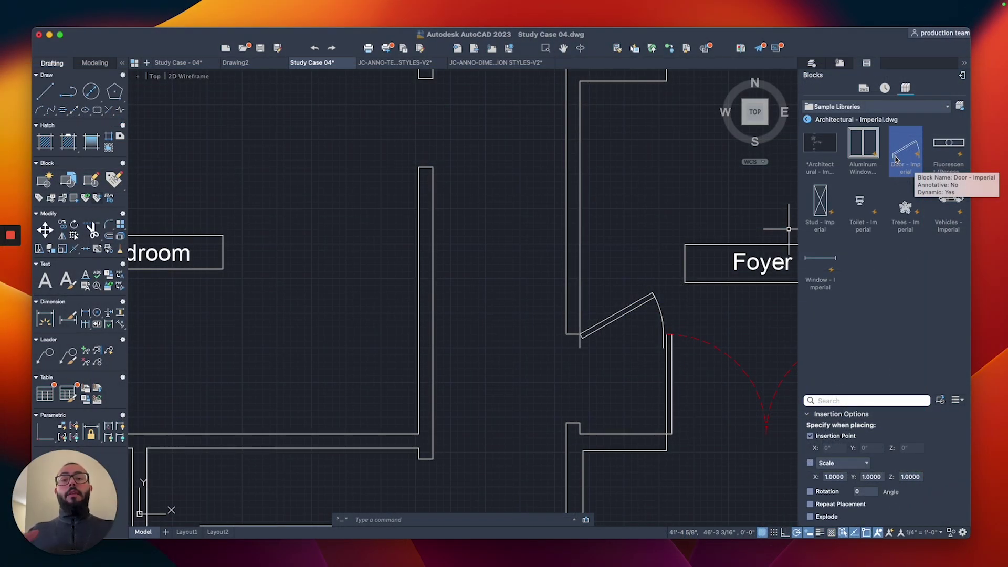
- Erase the red double door with a crossing selection and E
{"action": "left_click", "coordinate": [630, 291]}
{"action": "left_click", "coordinate": [612, 345]}
{"action": "scroll", "coordinate": [613, 368], "scroll_direction": "up", "scroll_amount": 4}
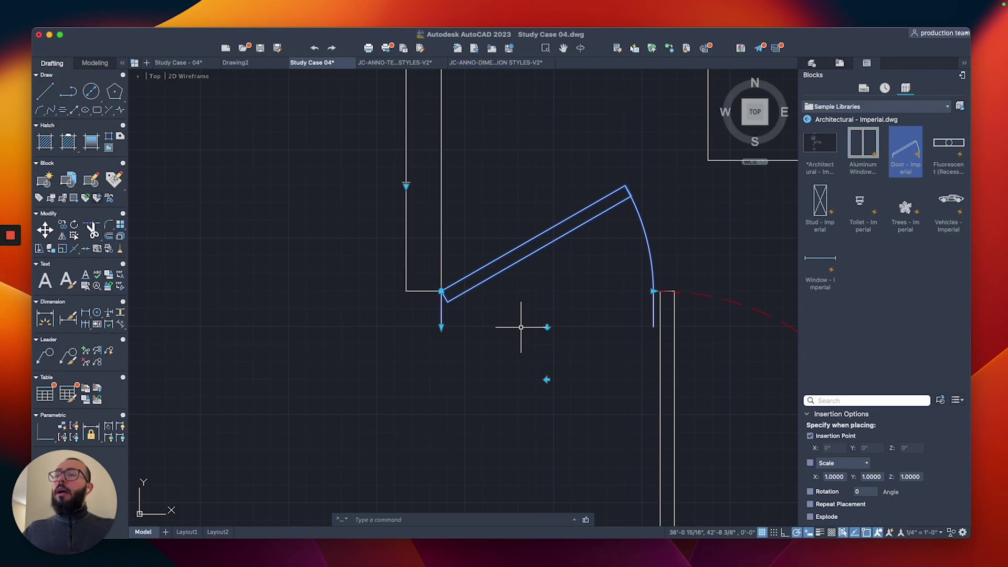
{"action": "scroll", "coordinate": [521, 327], "scroll_direction": "down", "scroll_amount": 3}
{"action": "middle_click_drag", "start_coordinate": [531, 329], "coordinate": [464, 301]}
{"action": "middle_click_drag", "start_coordinate": [612, 358], "coordinate": [484, 358]}
{"action": "key", "text": "Escape"}
{"action": "left_click_drag", "start_coordinate": [632, 360], "coordinate": [466, 401]}
{"action": "type", "text": "e"}
{"action": "key", "text": "Return"}
- Move the new door from its hinge onto the wall corner below the Foyer label
{"action": "left_click_drag", "start_coordinate": [427, 274], "coordinate": [372, 310]}
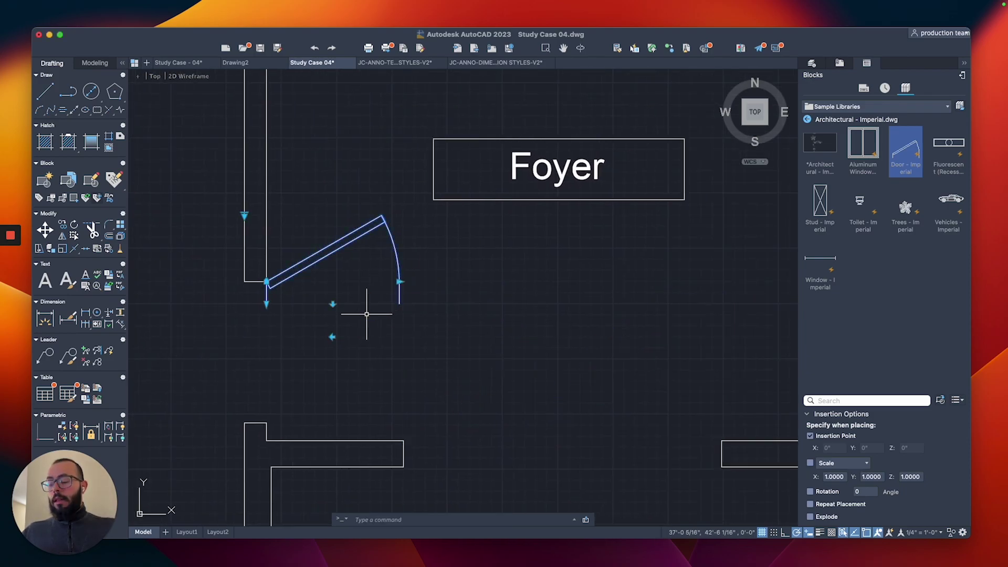
{"action": "type", "text": "m"}
{"action": "key", "text": "Return"}
{"action": "scroll", "coordinate": [268, 286], "scroll_direction": "up", "scroll_amount": 3}
{"action": "left_click", "coordinate": [264, 277]}
{"action": "scroll", "coordinate": [327, 314], "scroll_direction": "down", "scroll_amount": 2}
{"action": "middle_click_drag", "start_coordinate": [436, 382], "coordinate": [401, 213]}
{"action": "left_click", "coordinate": [469, 372]}
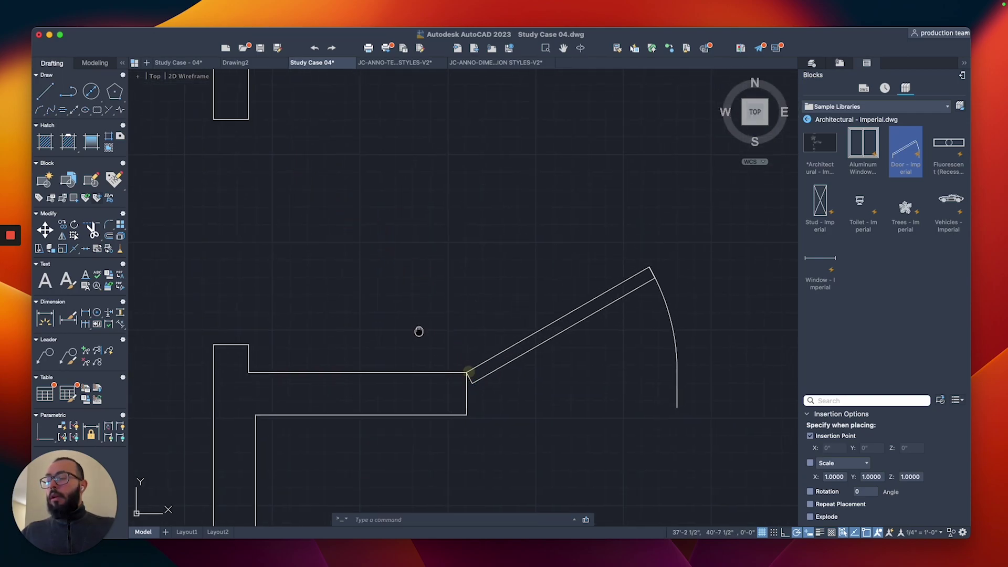
{"action": "middle_click_drag", "start_coordinate": [469, 372], "coordinate": [344, 366]}
- Reselect the moved door and bring up its opening-angle options
{"action": "left_click", "coordinate": [562, 257]}
{"action": "left_click", "coordinate": [502, 326]}
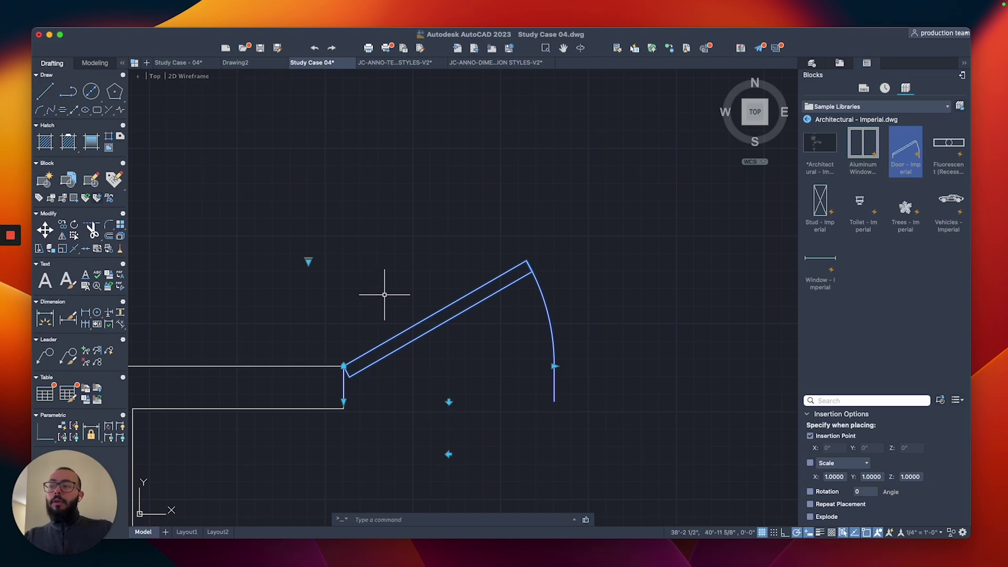
{"action": "scroll", "coordinate": [387, 292], "scroll_direction": "down", "scroll_amount": 2}
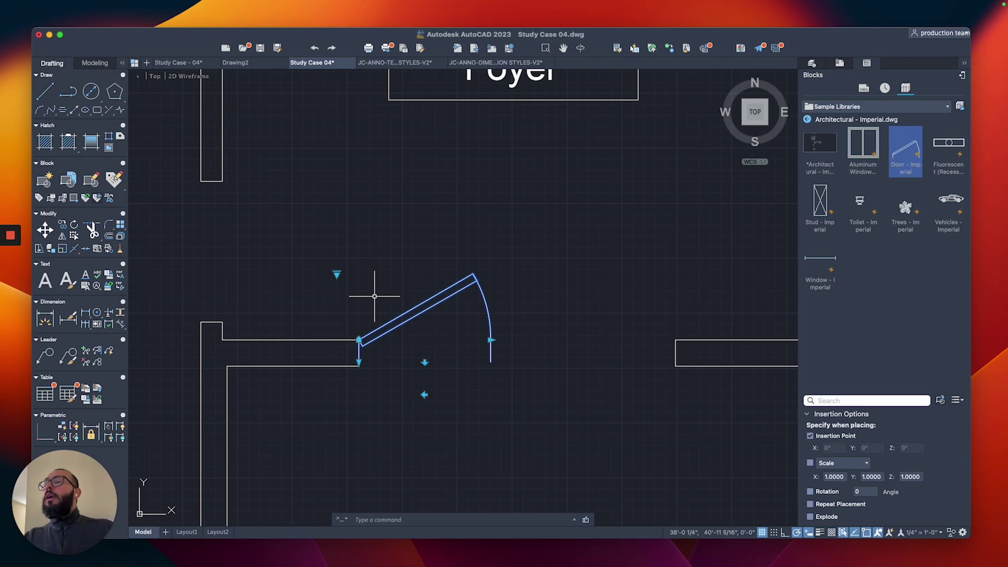
{"action": "left_click", "coordinate": [336, 275]}
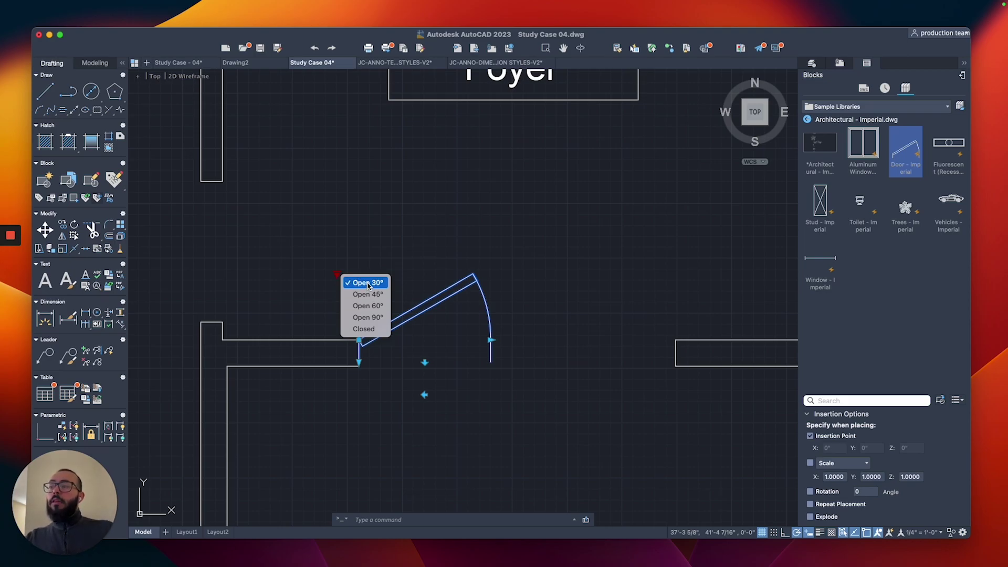
- Set the door's opening angle to Open 90°, briefly trying Closed before returning to Open 90°
{"action": "left_click", "coordinate": [363, 317]}
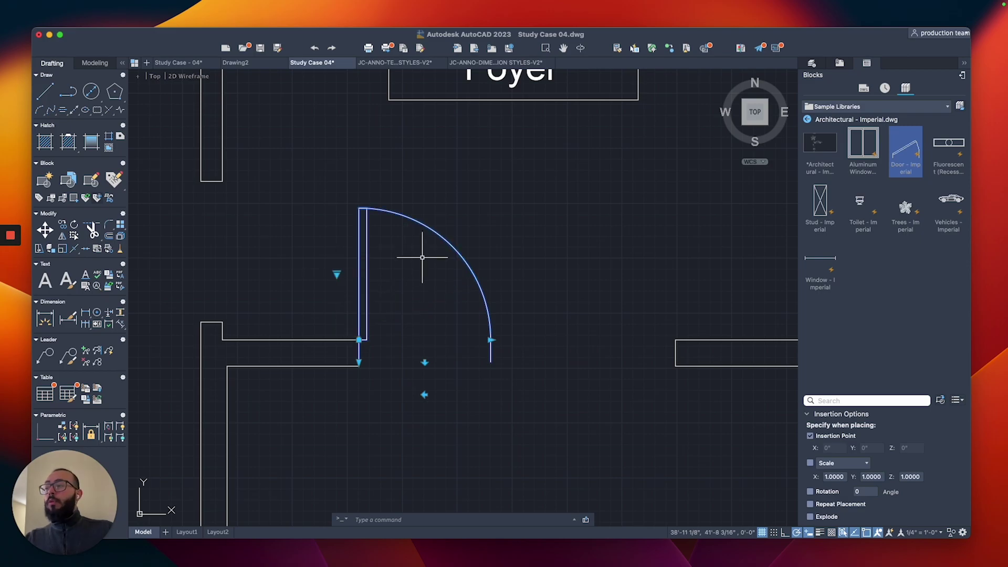
{"action": "left_click", "coordinate": [337, 274]}
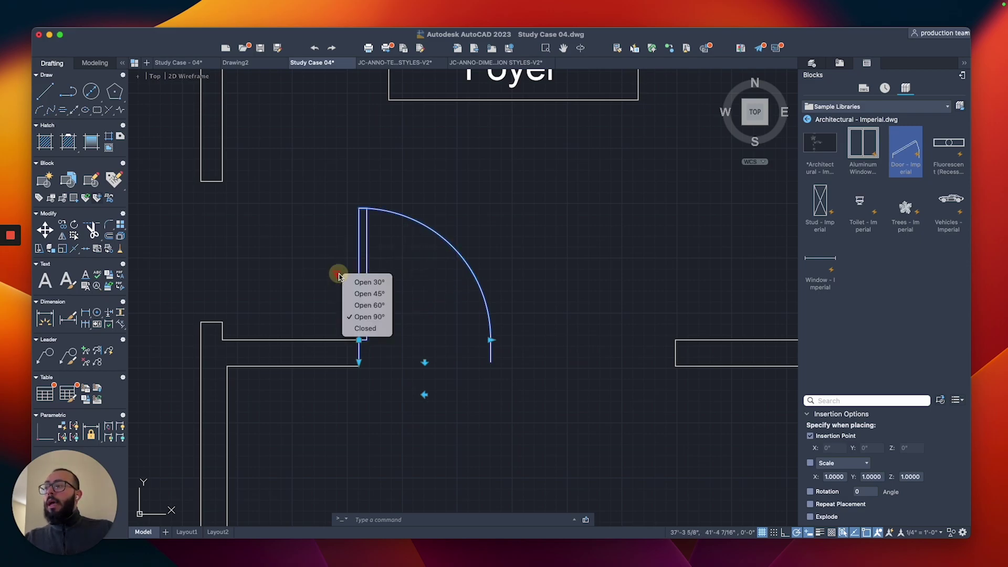
{"action": "left_click", "coordinate": [382, 329]}
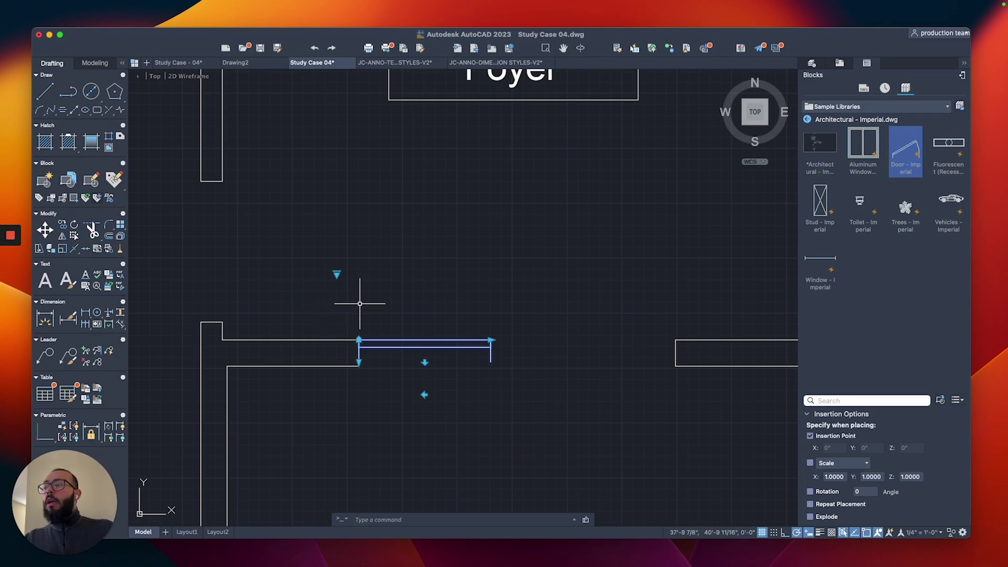
{"action": "left_click", "coordinate": [336, 274]}
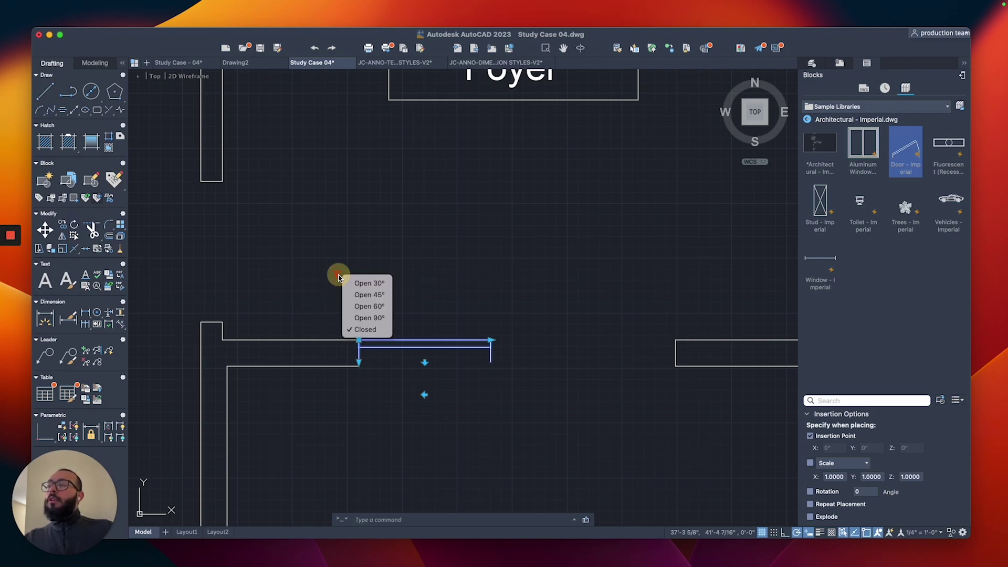
{"action": "left_click", "coordinate": [360, 318]}
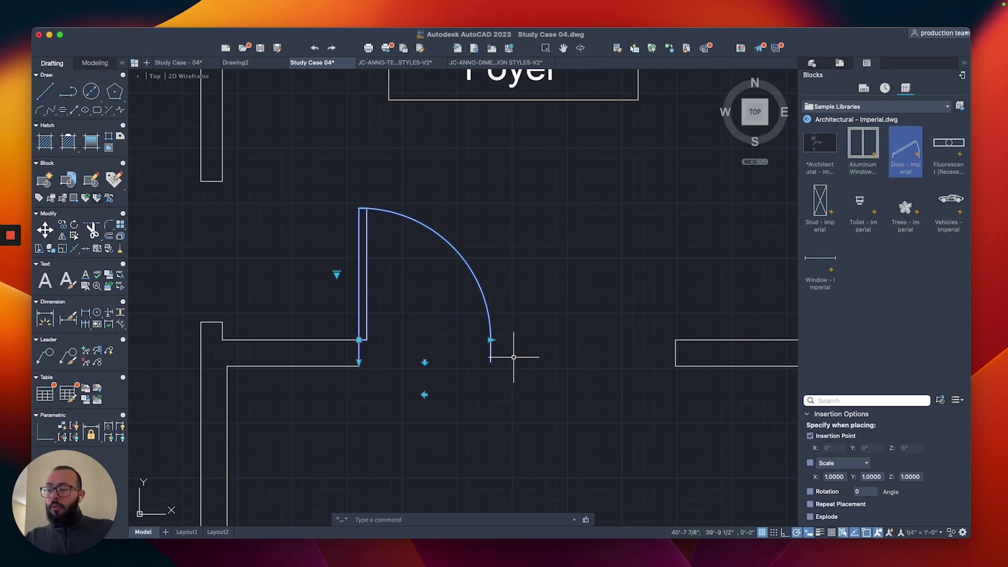
- Copy the door from its corner to the upper wall corner of the opening left of the Foyer
{"action": "type", "text": "o"}
{"action": "key", "text": "Return"}
{"action": "left_click", "coordinate": [359, 340]}
{"action": "middle_click_drag", "start_coordinate": [292, 299], "coordinate": [503, 421]}
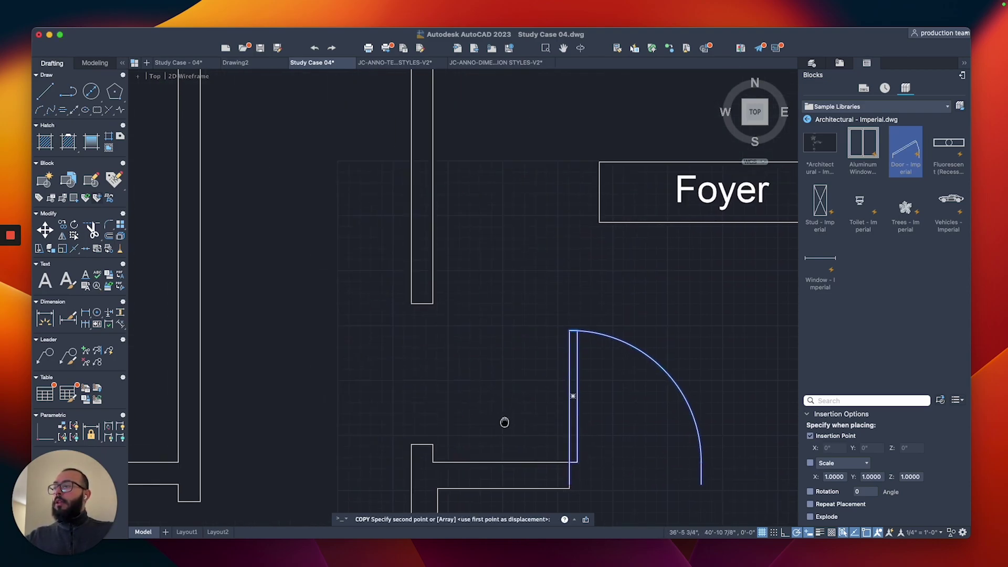
{"action": "left_click", "coordinate": [411, 303]}
{"action": "key", "text": "Return"}
- Rotate the copied door 90° about its corner
{"action": "left_click_drag", "start_coordinate": [574, 231], "coordinate": [497, 254]}
{"action": "type", "text": "ro"}
{"action": "key", "text": "Return"}
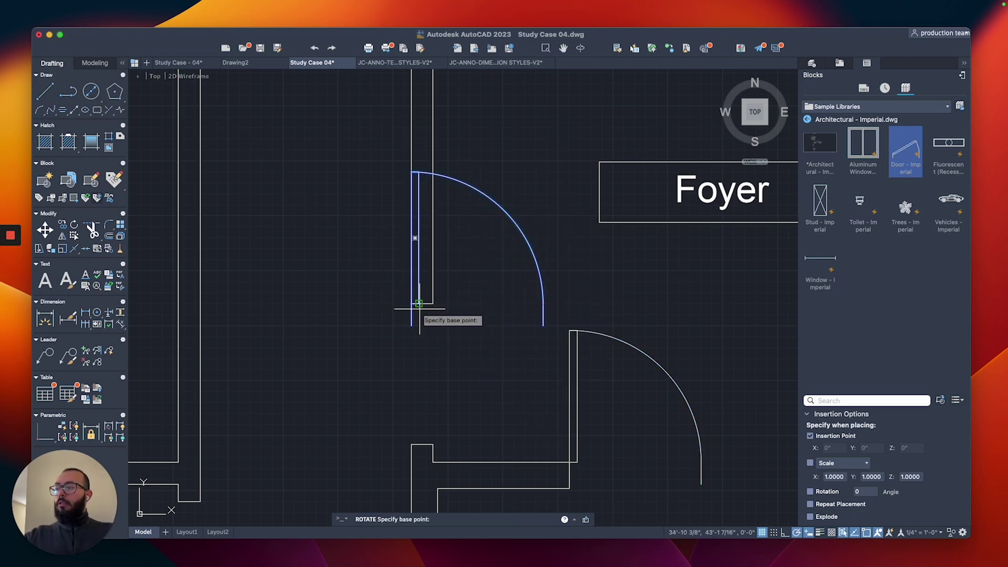
{"action": "left_click", "coordinate": [411, 305]}
{"action": "left_click", "coordinate": [410, 341]}
- Move the rotated door by its corner onto the opening's wall corner
{"action": "left_click", "coordinate": [438, 312]}
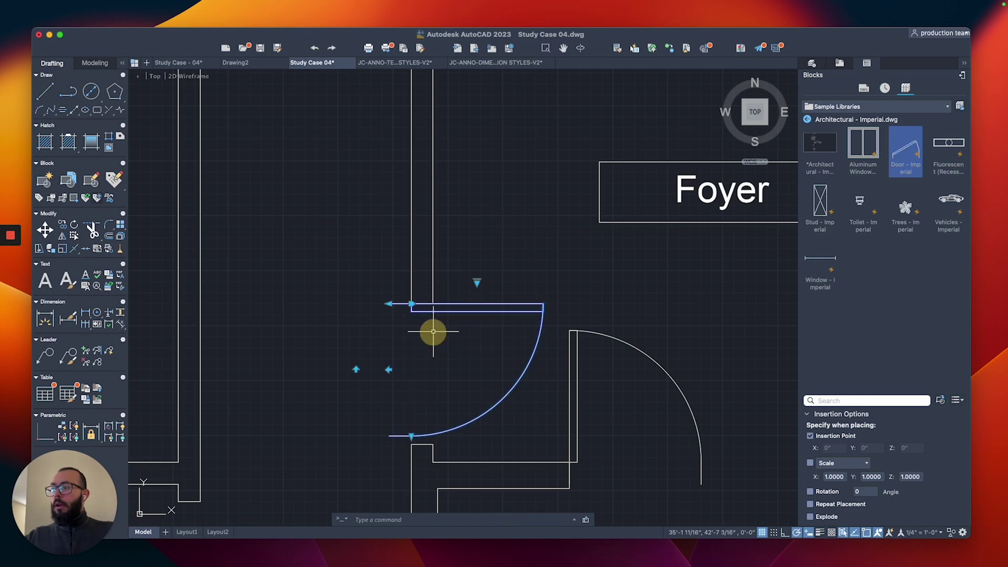
{"action": "type", "text": "m"}
{"action": "key", "text": "Return"}
{"action": "left_click", "coordinate": [411, 303]}
{"action": "left_click", "coordinate": [433, 303]}
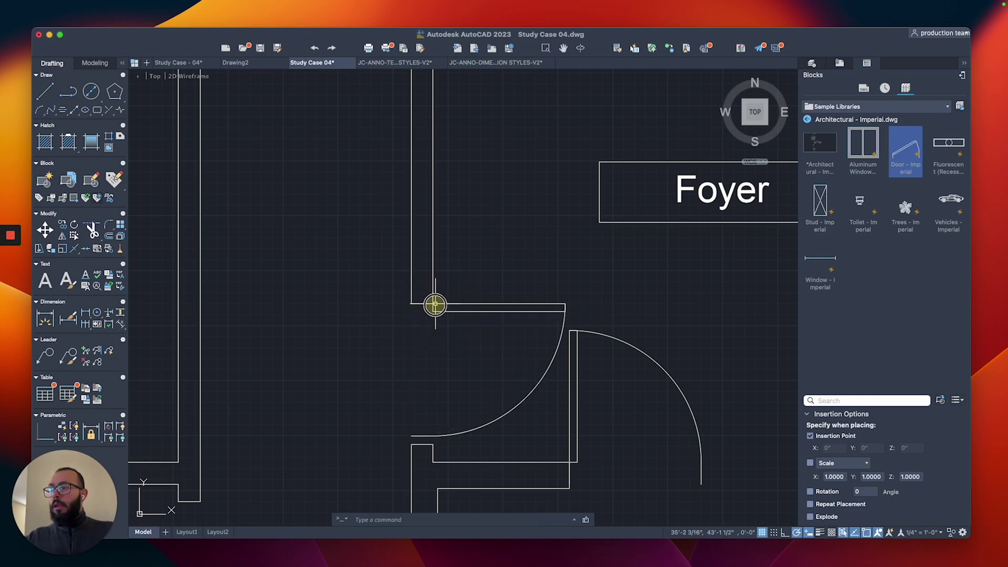
{"action": "middle_click_drag", "start_coordinate": [570, 299], "coordinate": [494, 237]}
{"action": "left_click", "coordinate": [626, 272]}
{"action": "left_click", "coordinate": [668, 268]}
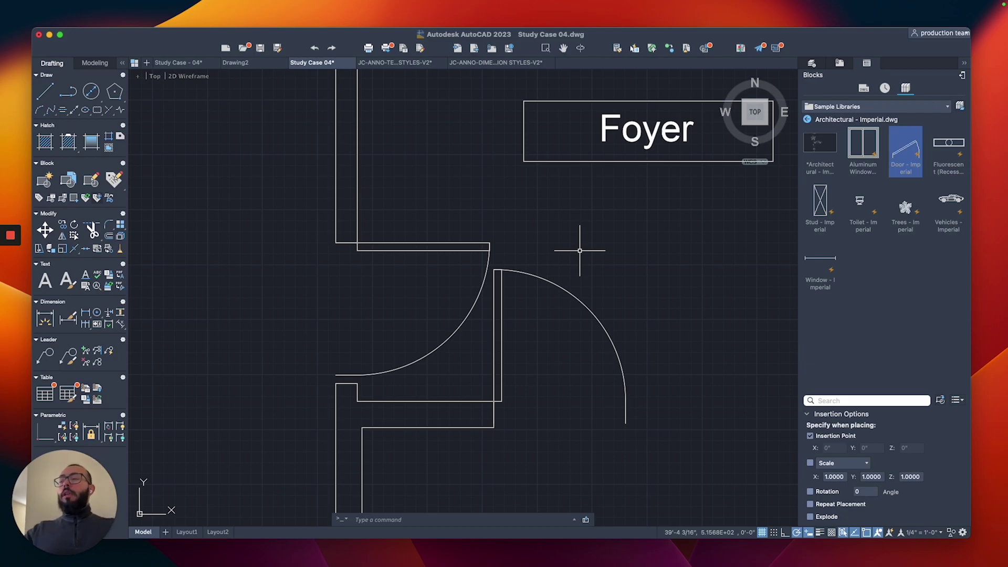
- Set the door left of the Foyer to Open 45°
{"action": "left_click", "coordinate": [439, 252]}
{"action": "left_click", "coordinate": [424, 222]}
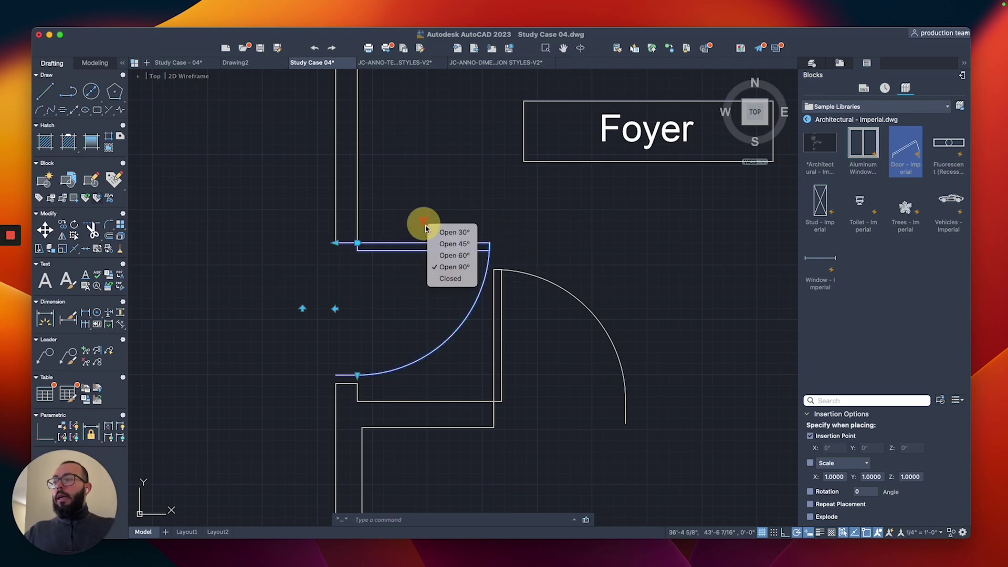
{"action": "left_click", "coordinate": [446, 244]}
{"action": "key", "text": "Escape"}
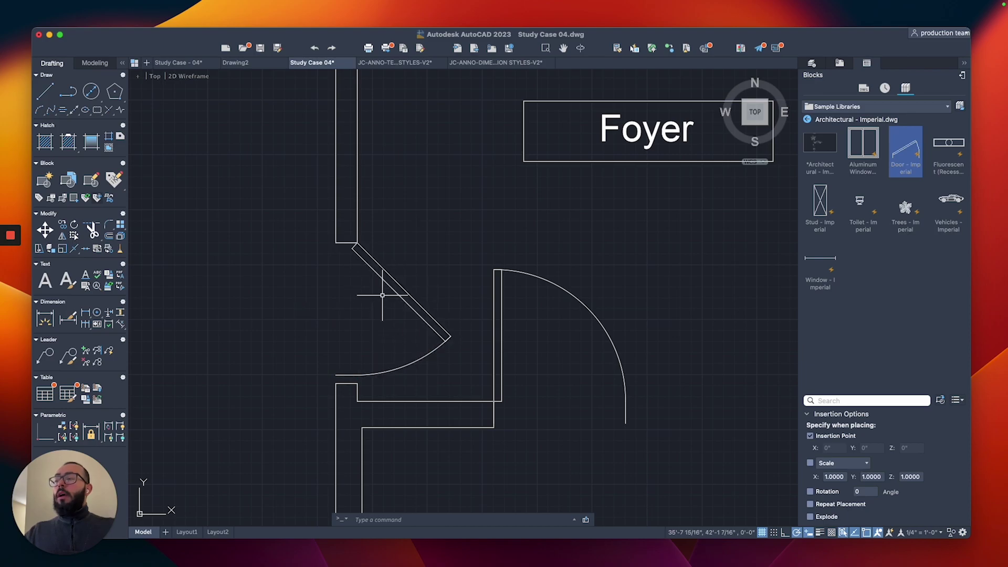
- Select the neighbouring door in the opening below the Foyer and centre it in view
{"action": "left_click", "coordinate": [408, 295]}
{"action": "key", "text": "Escape"}
{"action": "left_click", "coordinate": [567, 287]}
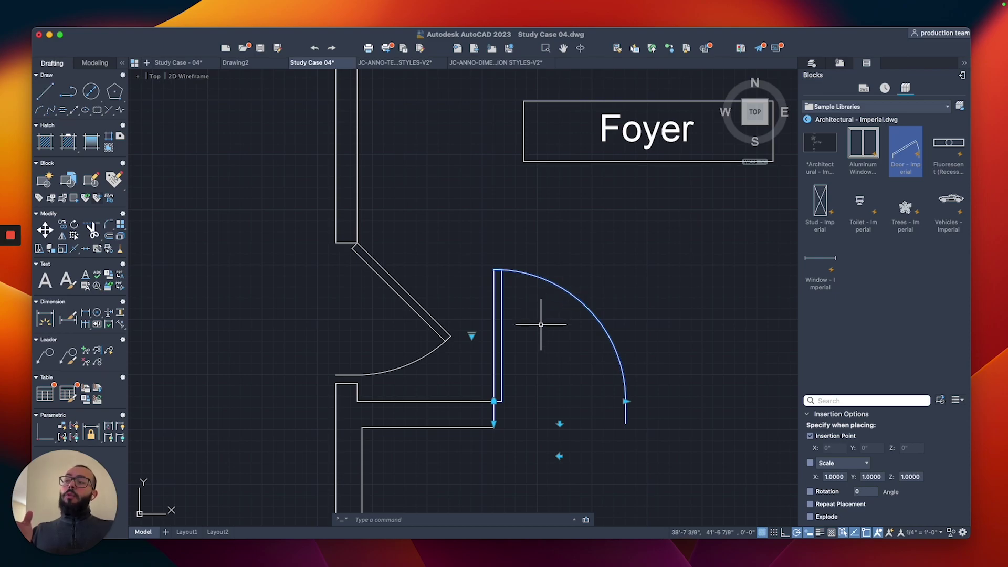
{"action": "middle_click_drag", "start_coordinate": [543, 327], "coordinate": [446, 316]}
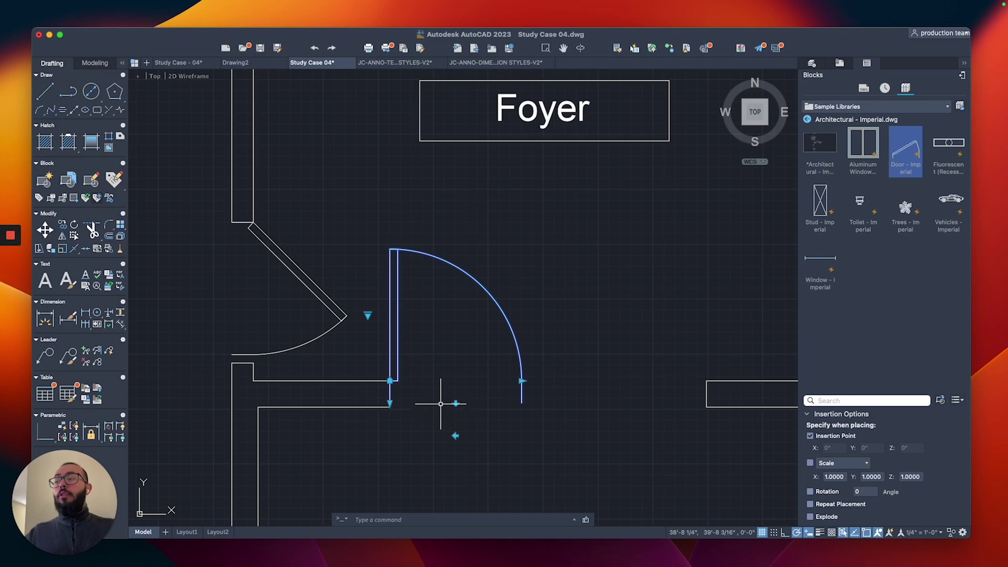
{"action": "middle_click_drag", "start_coordinate": [472, 385], "coordinate": [498, 352]}
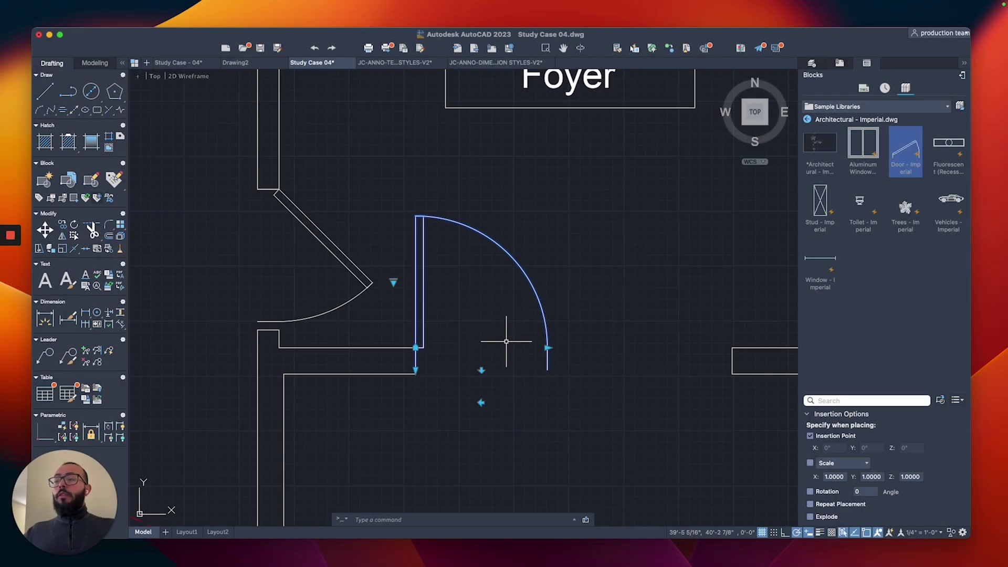
- Stretch the door's width grip so its leaf reaches the midpoint of the opening below the Foyer
{"action": "middle_click_drag", "start_coordinate": [513, 342], "coordinate": [451, 346]}
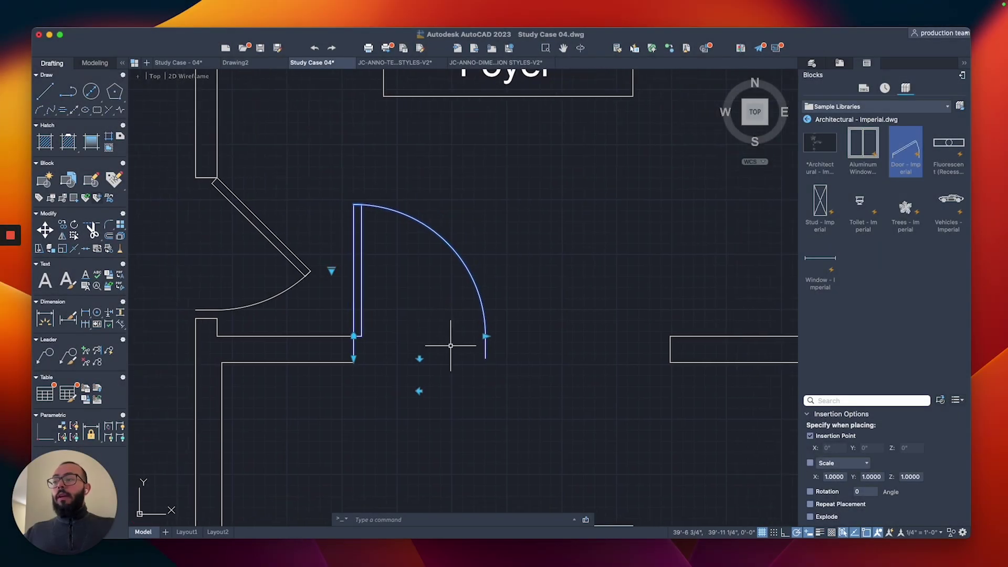
{"action": "left_click", "coordinate": [485, 336]}
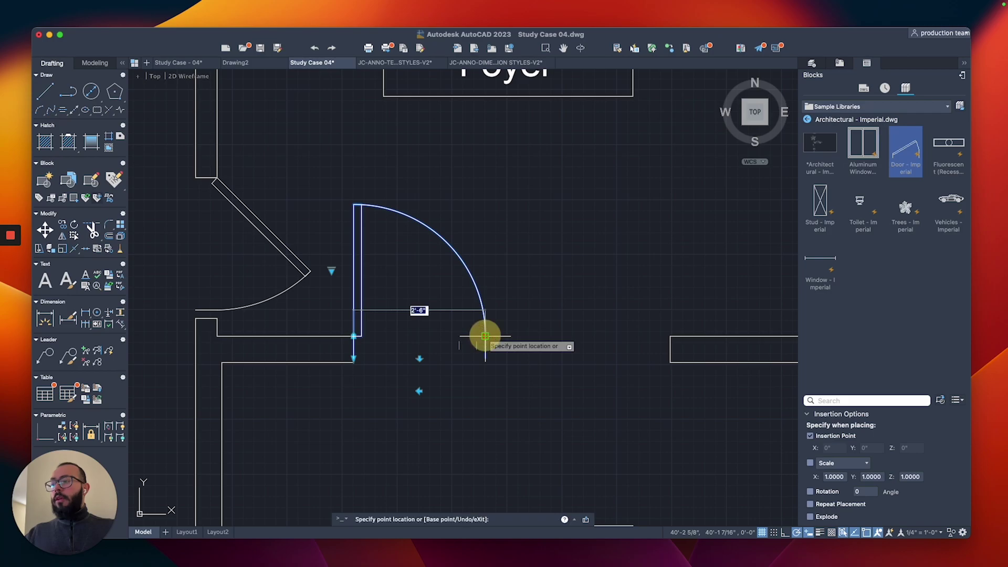
{"action": "scroll", "coordinate": [482, 340], "scroll_direction": "up", "scroll_amount": 3}
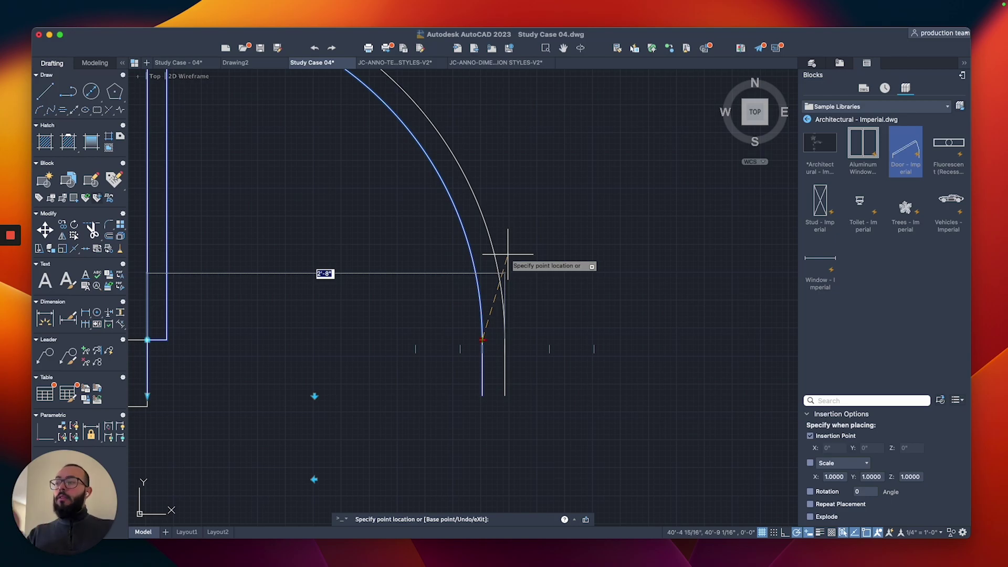
{"action": "right_click", "coordinate": [547, 261]}
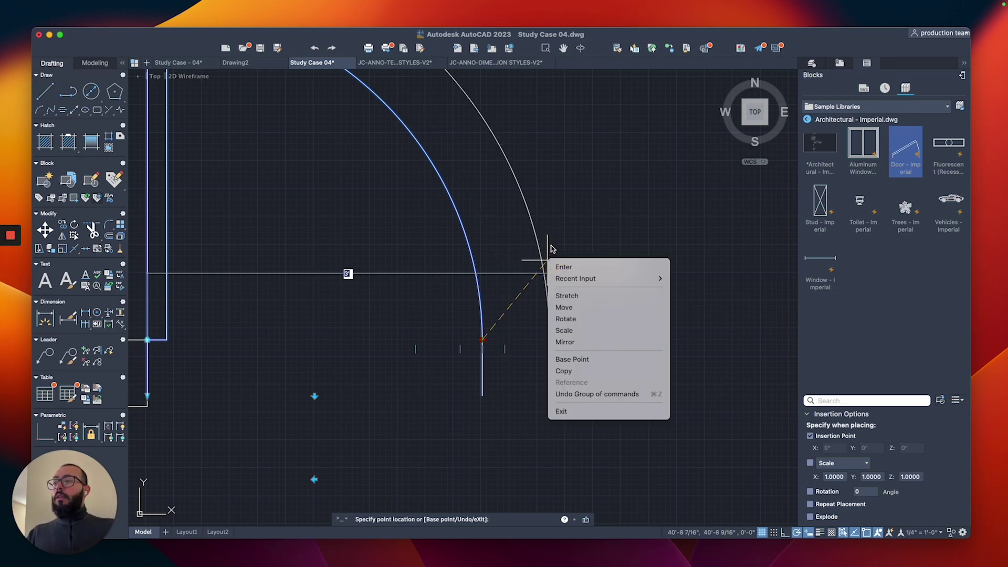
{"action": "left_click", "coordinate": [552, 245]}
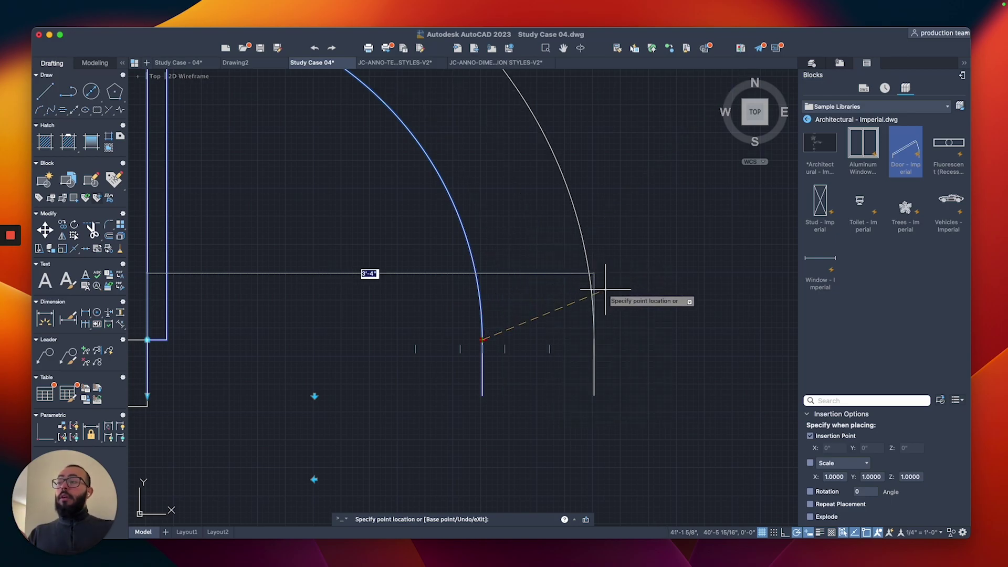
{"action": "left_click", "coordinate": [548, 310]}
{"action": "scroll", "coordinate": [549, 310], "scroll_direction": "down", "scroll_amount": 5}
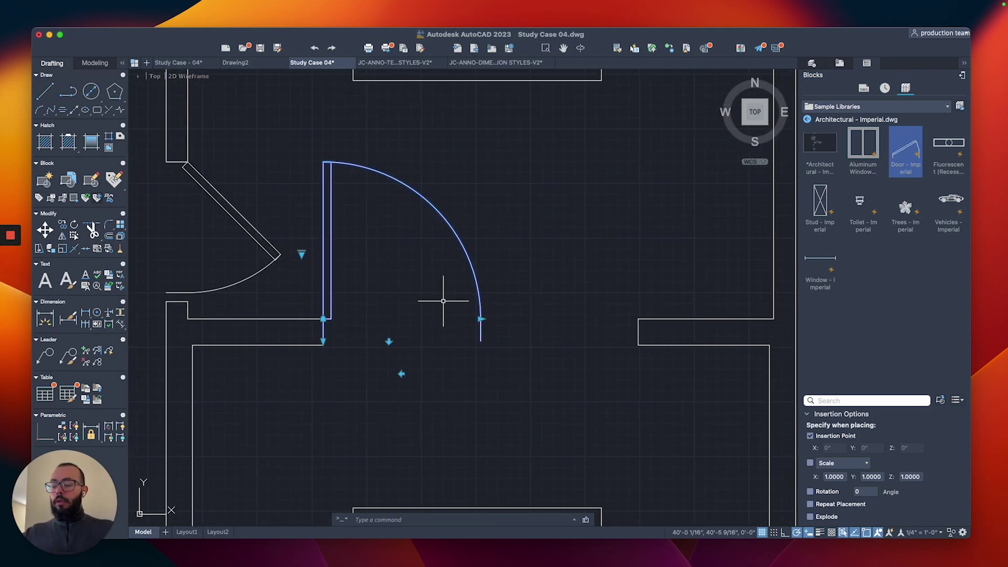
{"action": "key", "text": "Return"}
- Mirror the widened door about a vertical line at its tip, keeping the original
{"action": "left_click", "coordinate": [479, 342]}
{"action": "left_click", "coordinate": [479, 359]}
{"action": "key", "text": "Return"}
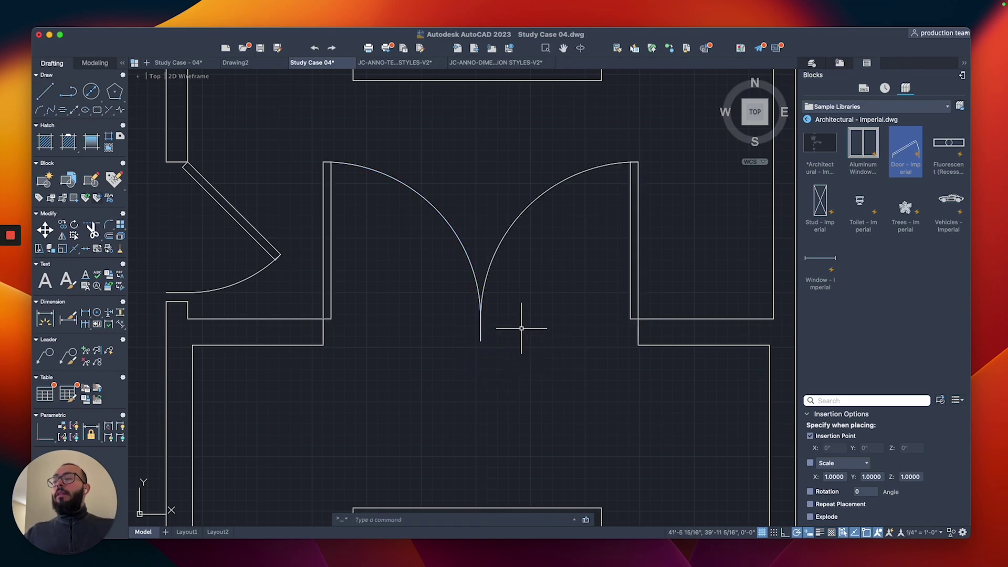
{"action": "middle_click_drag", "start_coordinate": [522, 329], "coordinate": [576, 353]}
- Stretch the mirrored left door's width to 3' so both swing arcs meet at the centre
{"action": "left_click", "coordinate": [527, 275]}
{"action": "left_click", "coordinate": [490, 322]}
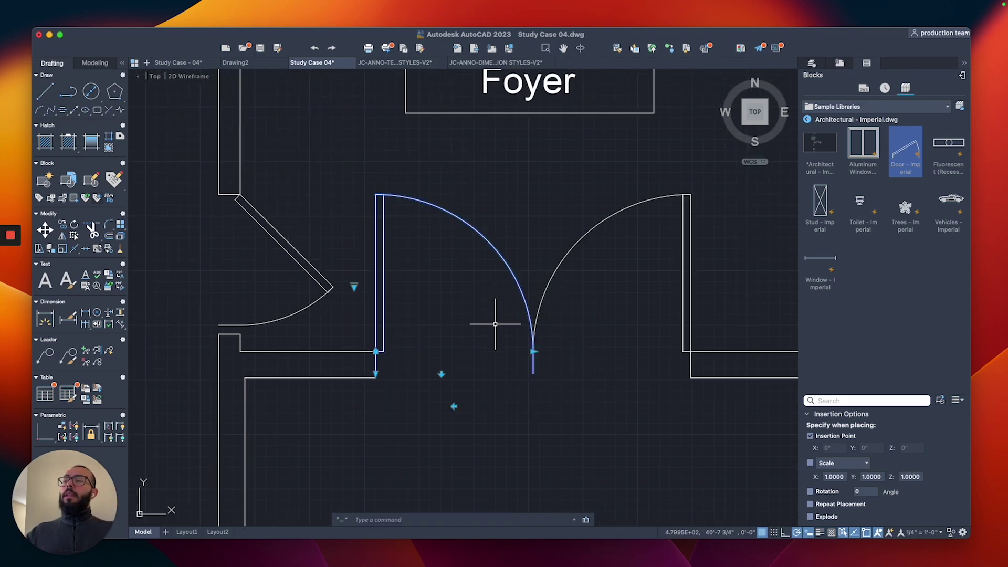
{"action": "scroll", "coordinate": [533, 346], "scroll_direction": "up", "scroll_amount": 3}
{"action": "left_click", "coordinate": [530, 342]}
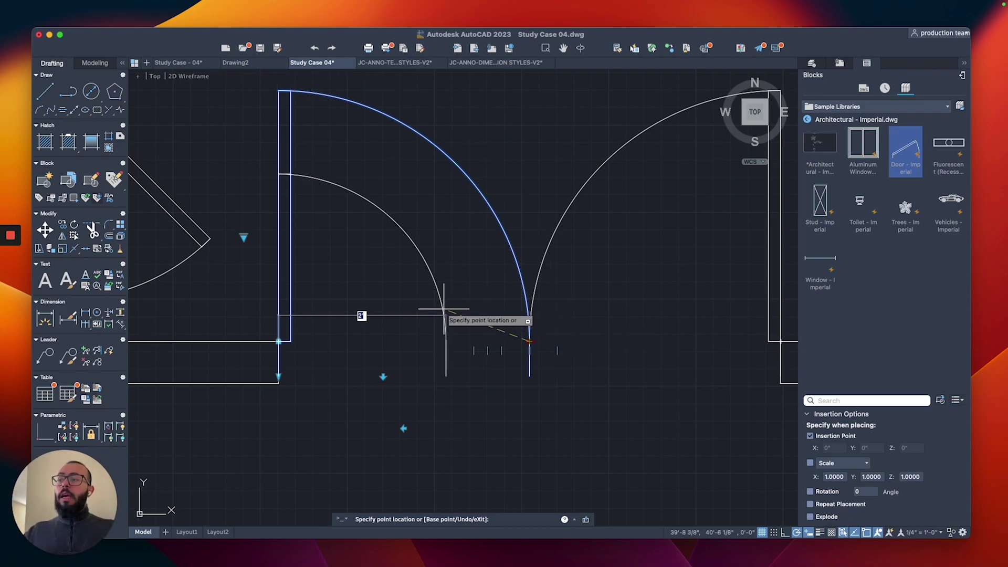
{"action": "left_click", "coordinate": [520, 315]}
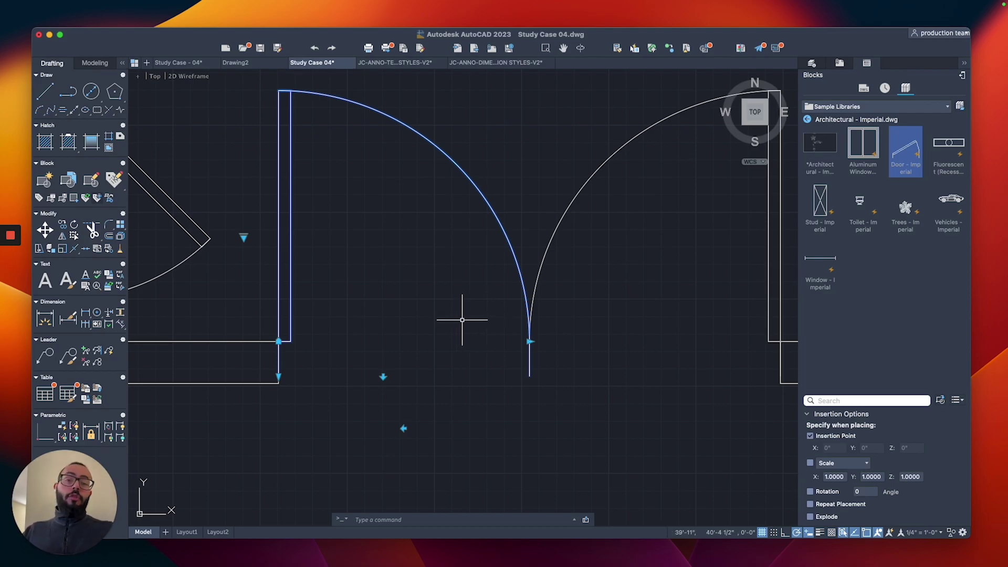
{"action": "scroll", "coordinate": [462, 320], "scroll_direction": "down", "scroll_amount": 2}
{"action": "scroll", "coordinate": [462, 321], "scroll_direction": "up", "scroll_amount": 2}
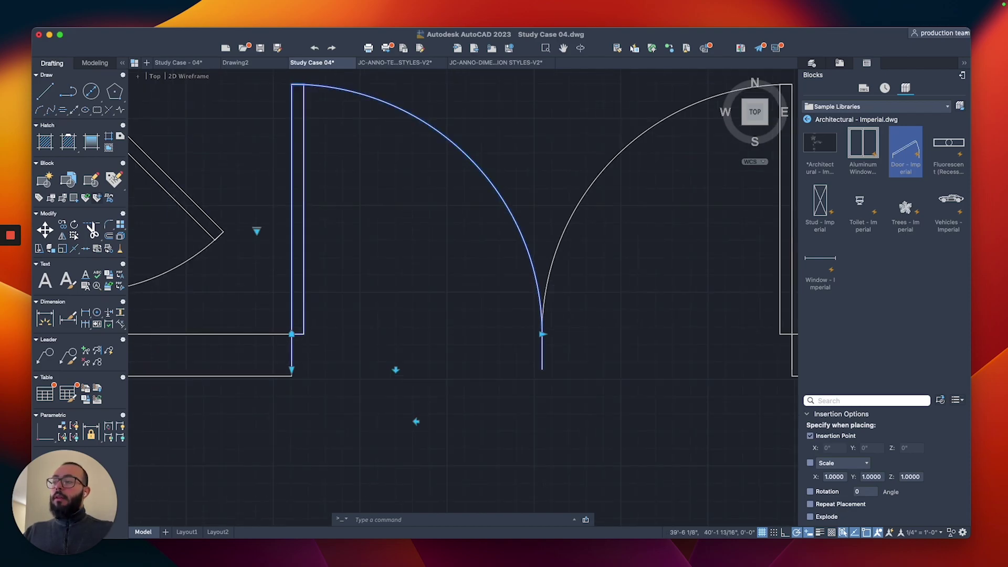
{"action": "mouse_move", "coordinate": [458, 320]}
{"action": "middle_mouse_down"}
{"action": "mouse_move", "coordinate": [429, 335]}
{"action": "mouse_move", "coordinate": [414, 324]}
{"action": "middle_mouse_up"}
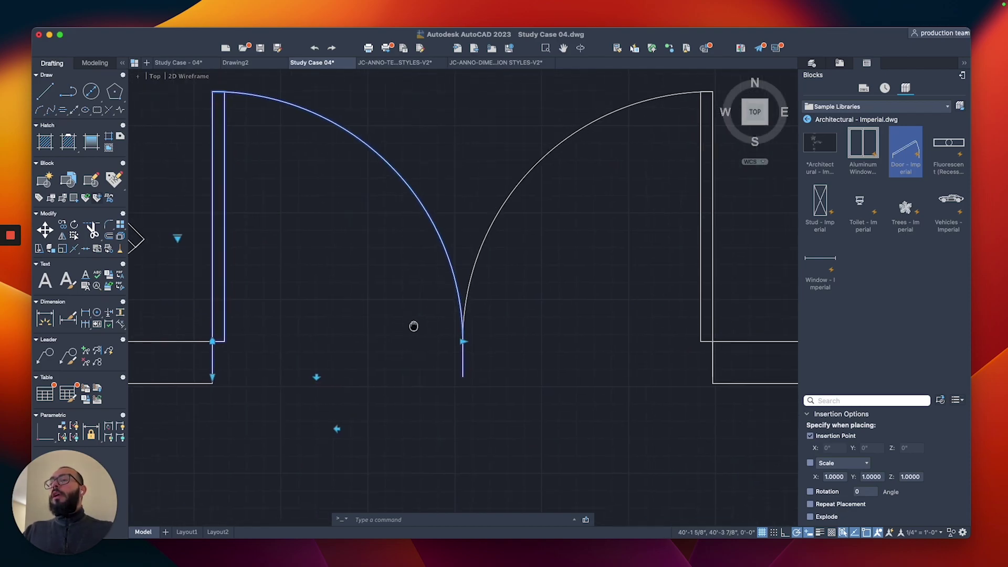
{"action": "middle_click_drag", "start_coordinate": [348, 350], "coordinate": [376, 336]}
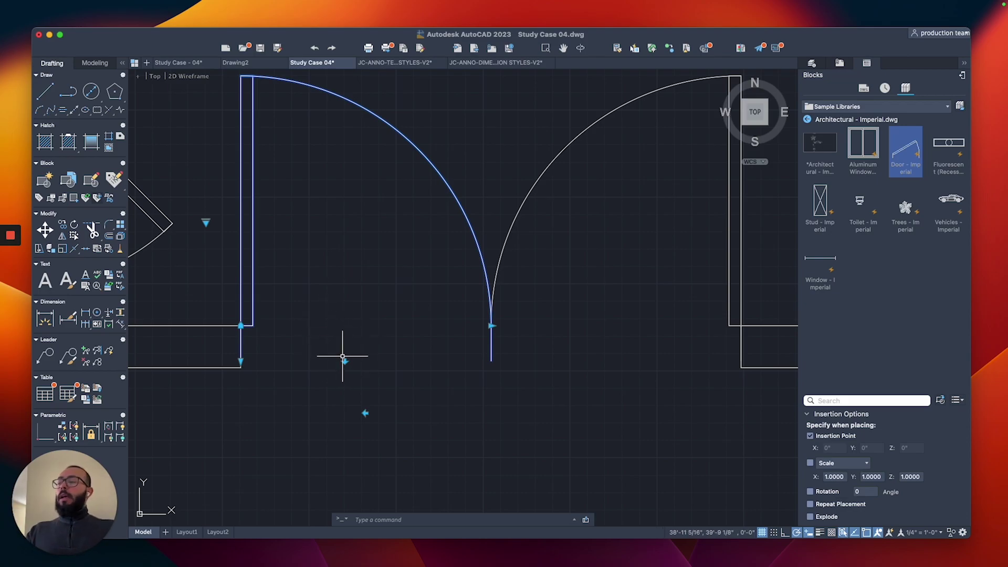
- Flip the double door's left leaf so it swings down toward the Entry
{"action": "left_click", "coordinate": [345, 361]}
{"action": "scroll", "coordinate": [302, 328], "scroll_direction": "down", "scroll_amount": 4}
{"action": "middle_click_drag", "start_coordinate": [303, 327], "coordinate": [339, 291]}
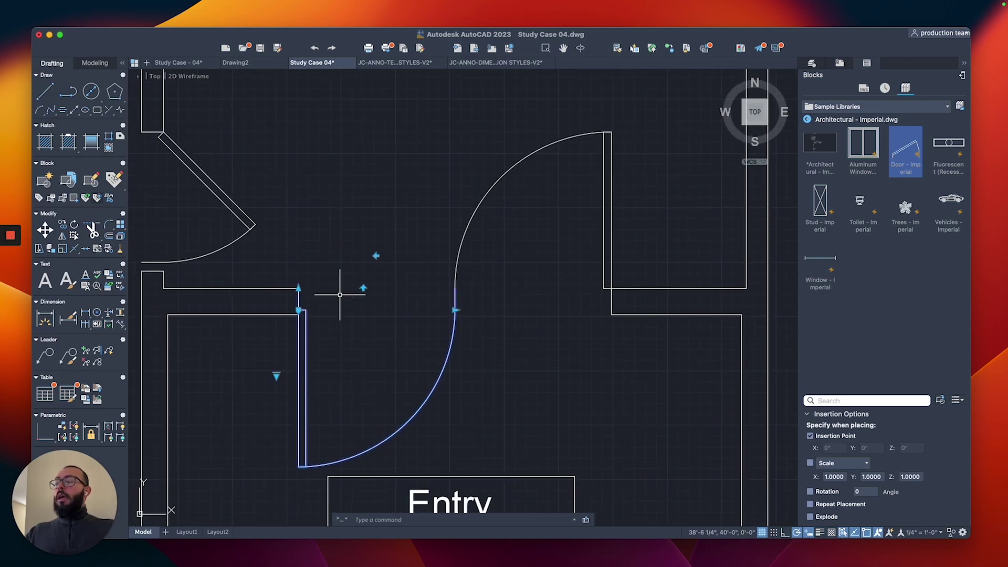
{"action": "middle_click_drag", "start_coordinate": [422, 272], "coordinate": [497, 292]}
{"action": "scroll", "coordinate": [496, 292], "scroll_direction": "down", "scroll_amount": 3}
{"action": "scroll", "coordinate": [372, 267], "scroll_direction": "up", "scroll_amount": 3}
{"action": "key", "text": "Escape"}
- Flip the 45° door left of the Foyer to hinge at the bottom and move it onto the lower wall corner
{"action": "left_click", "coordinate": [386, 239]}
{"action": "left_click", "coordinate": [356, 264]}
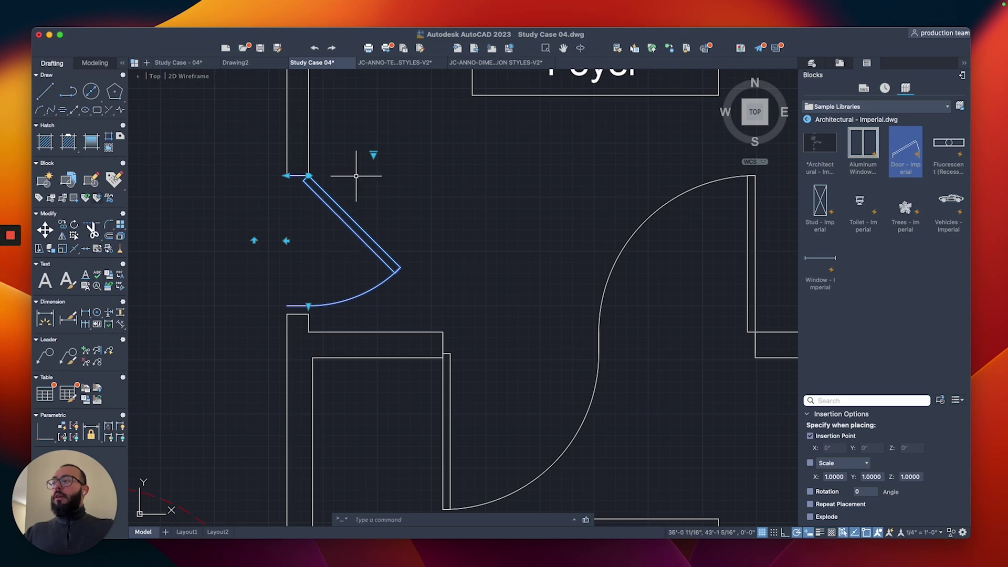
{"action": "left_click", "coordinate": [254, 240]}
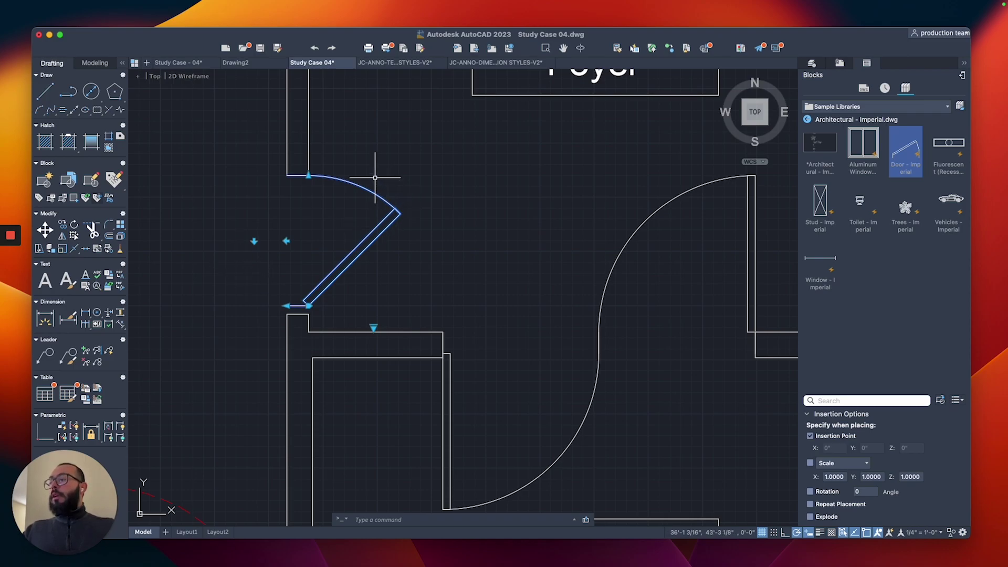
{"action": "scroll", "coordinate": [278, 277], "scroll_direction": "up", "scroll_amount": 4}
{"action": "type", "text": "m"}
{"action": "key", "text": "Return"}
{"action": "left_click", "coordinate": [349, 326]}
{"action": "left_click", "coordinate": [350, 348]}
- Stretch that door's width up to the upper wall corner
{"action": "scroll", "coordinate": [348, 330], "scroll_direction": "down", "scroll_amount": 5}
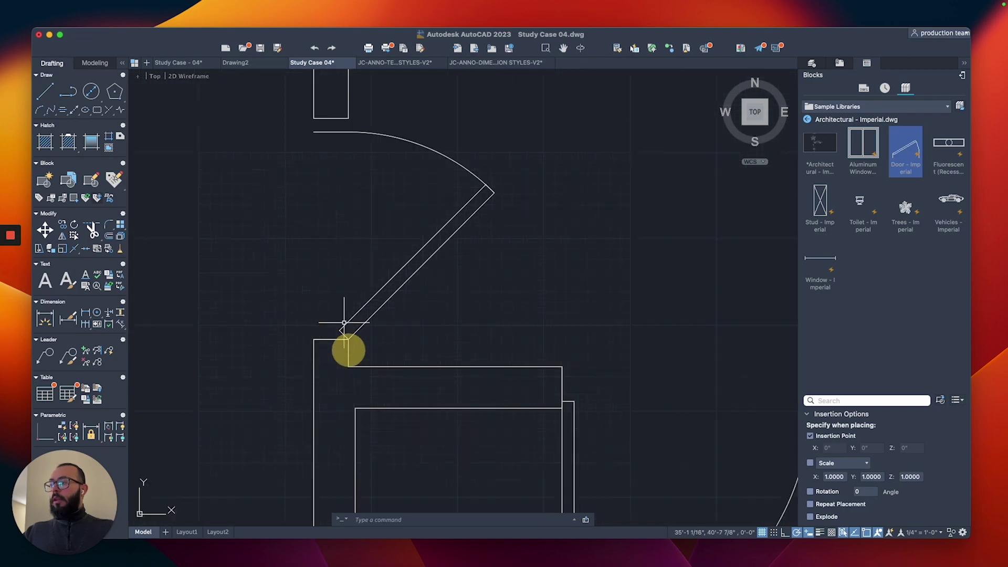
{"action": "left_click", "coordinate": [384, 211]}
{"action": "left_click", "coordinate": [364, 206]}
{"action": "scroll", "coordinate": [349, 203], "scroll_direction": "up", "scroll_amount": 2}
{"action": "left_click", "coordinate": [352, 203]}
{"action": "left_click", "coordinate": [352, 190]}
{"action": "scroll", "coordinate": [336, 215], "scroll_direction": "down", "scroll_amount": 2}
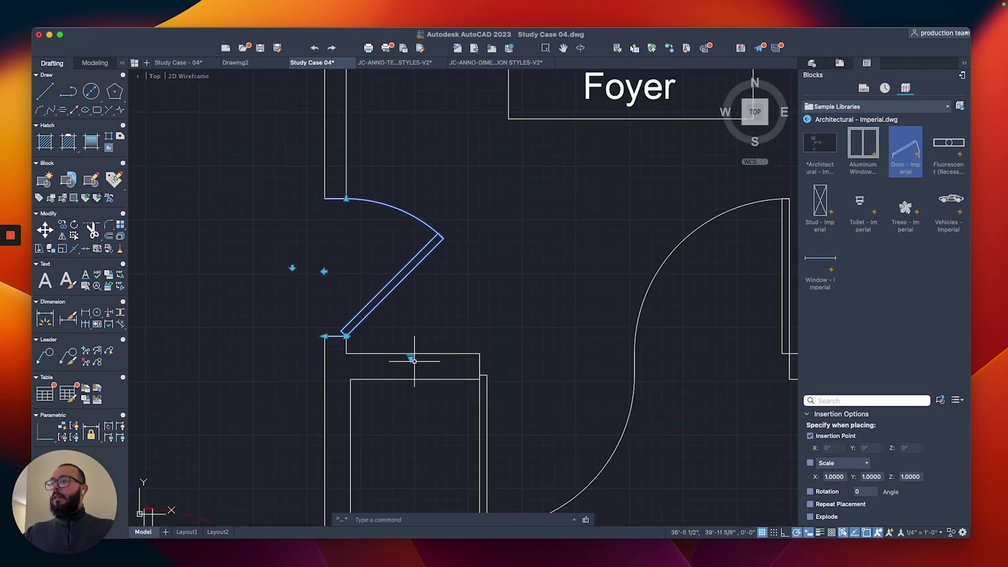
- Set the door to Open 90° and flip it to swing west
{"action": "left_click", "coordinate": [411, 360]}
{"action": "left_click", "coordinate": [429, 399]}
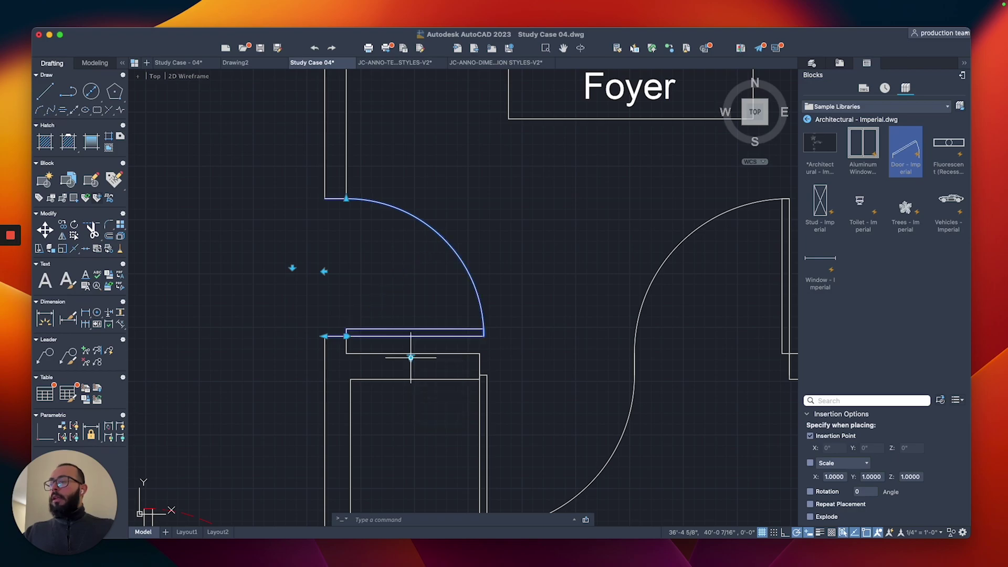
{"action": "scroll", "coordinate": [325, 272], "scroll_direction": "down", "scroll_amount": 5}
{"action": "scroll", "coordinate": [336, 281], "scroll_direction": "left", "scroll_amount": 5}
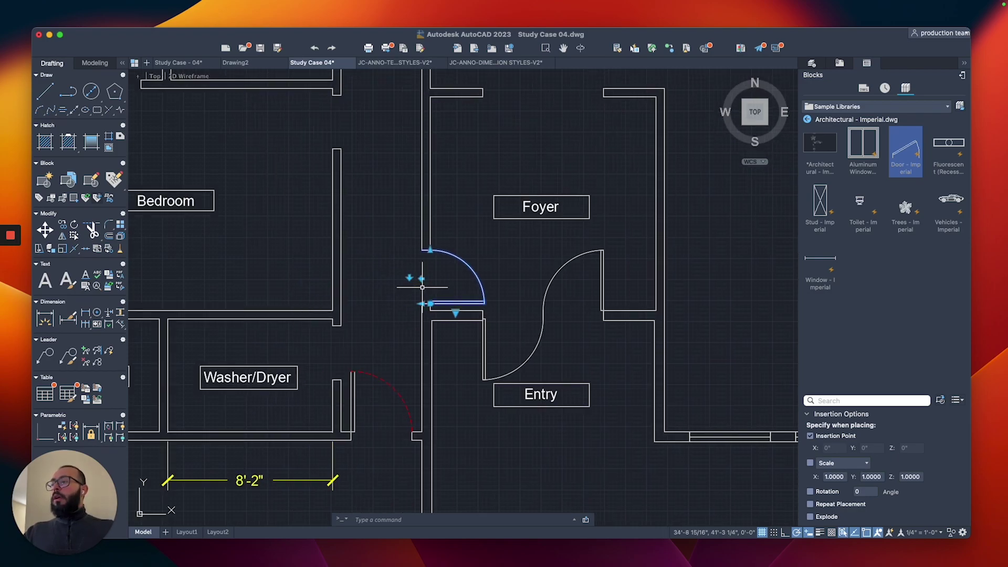
{"action": "left_click", "coordinate": [411, 278]}
- Delete the door left of the Foyer, leaving that opening empty
{"action": "key", "text": "Escape"}
{"action": "scroll", "coordinate": [403, 278], "scroll_direction": "up", "scroll_amount": 5}
{"action": "left_click", "coordinate": [405, 268]}
{"action": "left_click", "coordinate": [341, 282]}
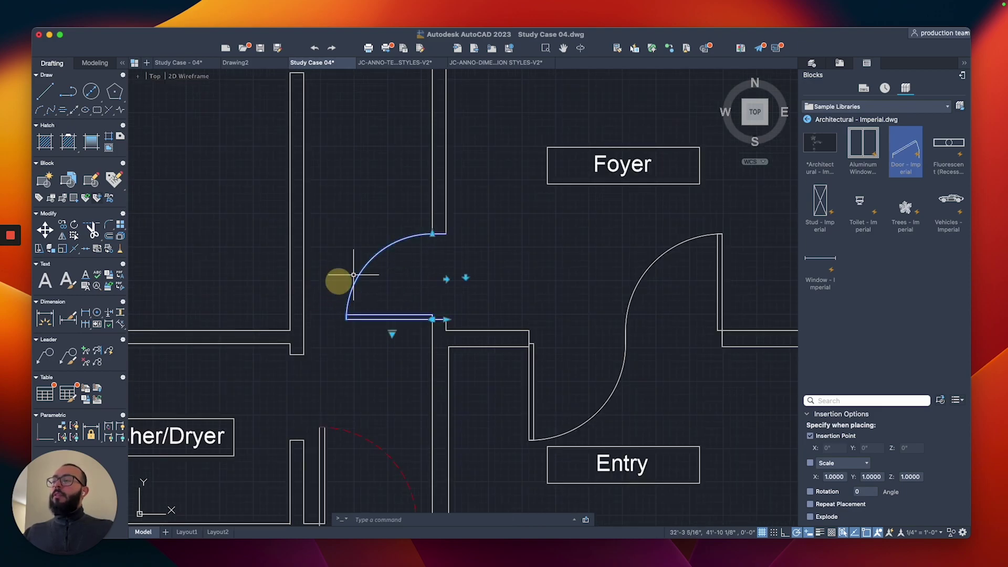
{"action": "scroll", "coordinate": [353, 272], "scroll_direction": "down", "scroll_amount": 3}
{"action": "key", "text": "Delete"}
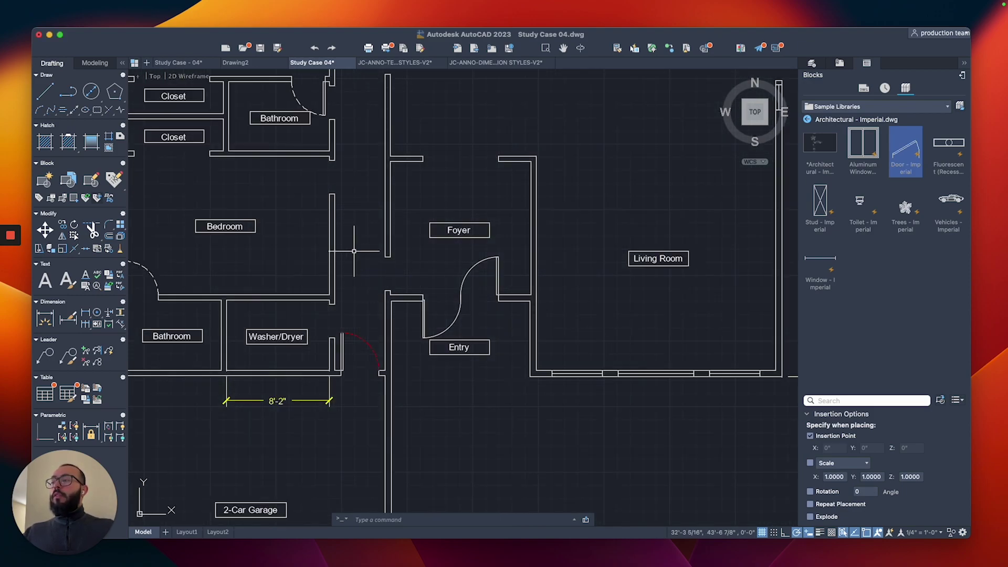
- Flip the Foyer–Entry door so it swings into the Foyer
{"action": "scroll", "coordinate": [423, 272], "scroll_direction": "up", "scroll_amount": 2}
{"action": "left_click", "coordinate": [456, 313]}
{"action": "scroll", "coordinate": [440, 291], "scroll_direction": "up", "scroll_amount": 2}
{"action": "left_click", "coordinate": [444, 312]}
{"action": "scroll", "coordinate": [441, 315], "scroll_direction": "up", "scroll_amount": 2}
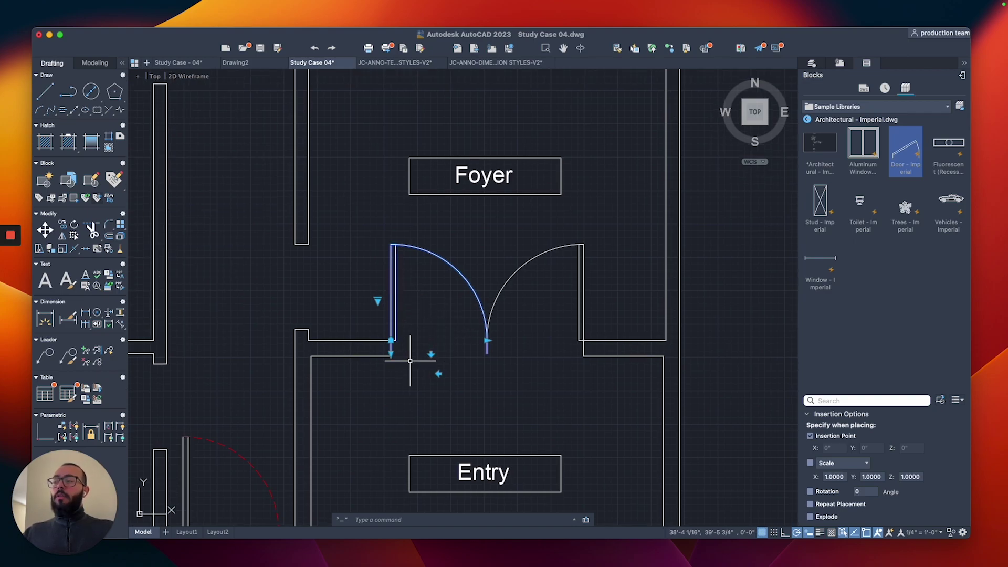
{"action": "scroll", "coordinate": [399, 347], "scroll_direction": "up", "scroll_amount": 3}
{"action": "scroll", "coordinate": [362, 345], "scroll_direction": "up", "scroll_amount": 3}
- Stretch the left leaf's jamb line down to snap onto the wall corner
{"action": "left_click", "coordinate": [342, 350]}
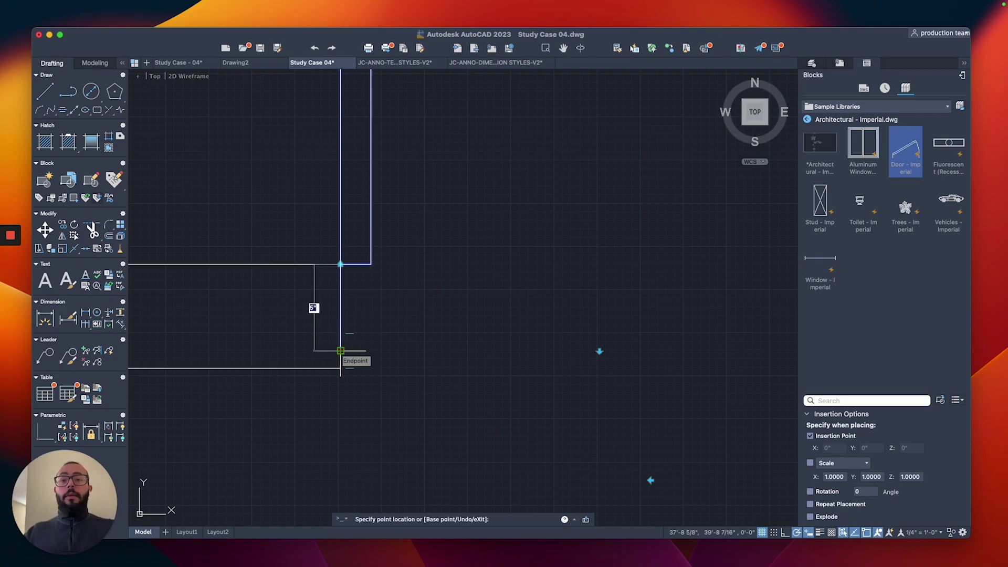
{"action": "scroll", "coordinate": [341, 350], "scroll_direction": "up", "scroll_amount": 2}
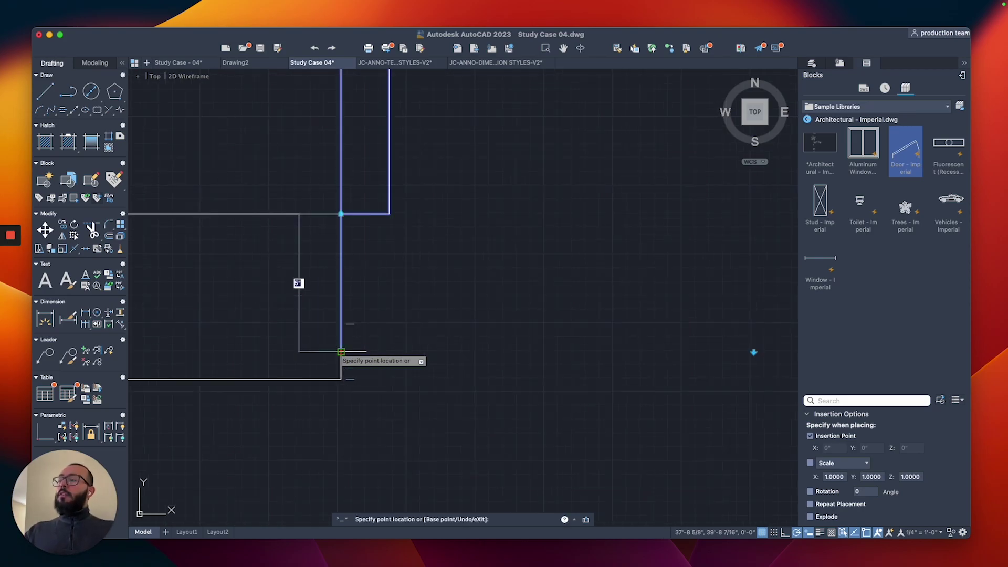
{"action": "left_click", "coordinate": [341, 379]}
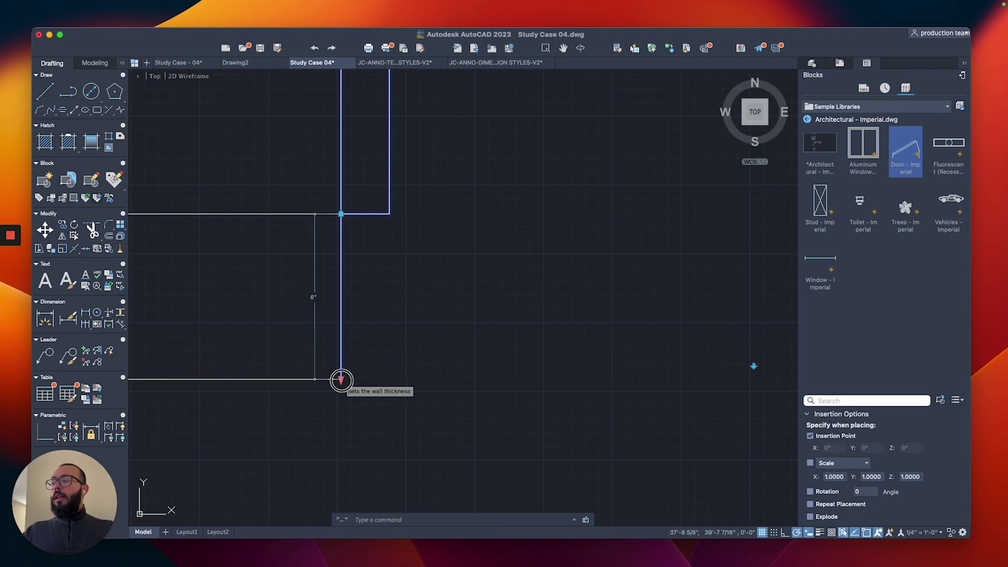
{"action": "left_click", "coordinate": [341, 378]}
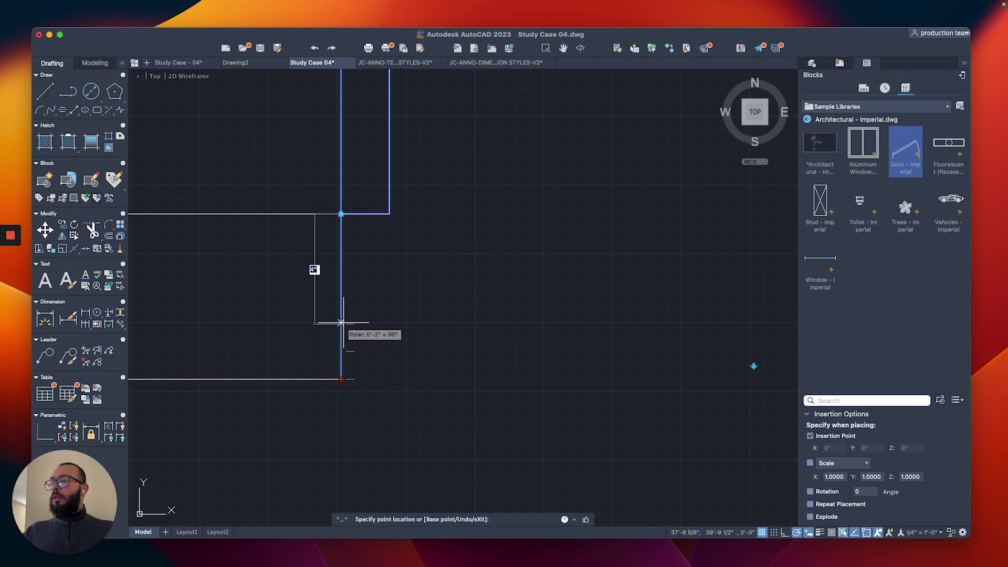
{"action": "left_click", "coordinate": [341, 378]}
{"action": "scroll", "coordinate": [357, 363], "scroll_direction": "down", "scroll_amount": 6}
{"action": "key", "text": "Escape"}
{"action": "scroll", "coordinate": [459, 328], "scroll_direction": "down", "scroll_amount": 2}
- Stretch the right leaf's jamb line down to its wall corner
{"action": "middle_click_drag", "start_coordinate": [575, 323], "coordinate": [276, 315]}
{"action": "left_click", "coordinate": [386, 274]}
{"action": "scroll", "coordinate": [408, 346], "scroll_direction": "up", "scroll_amount": 4}
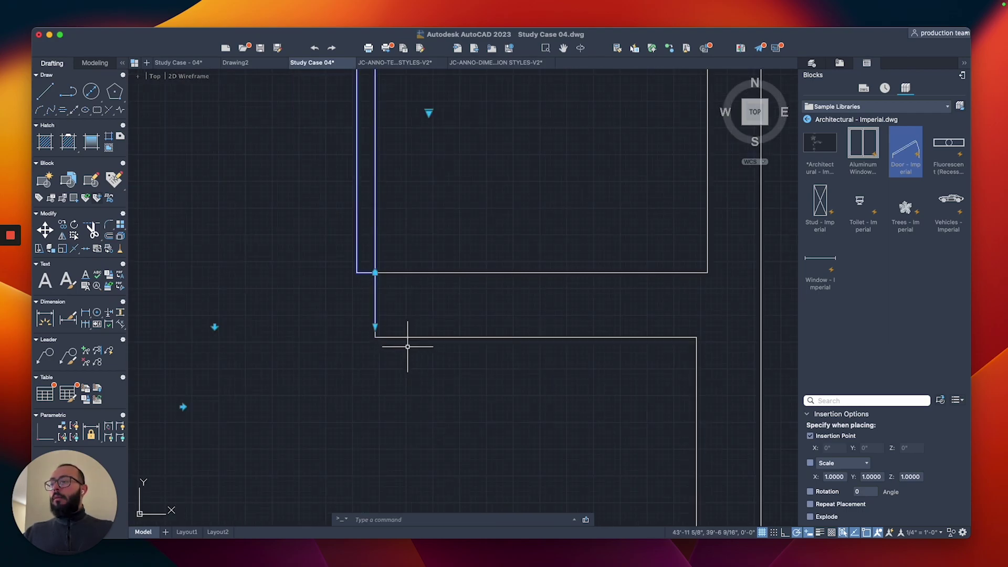
{"action": "left_click", "coordinate": [375, 327]}
{"action": "left_click", "coordinate": [375, 337]}
{"action": "key", "text": "Escape"}
{"action": "scroll", "coordinate": [337, 330], "scroll_direction": "down", "scroll_amount": 4}
{"action": "middle_click_drag", "start_coordinate": [345, 327], "coordinate": [542, 342]}
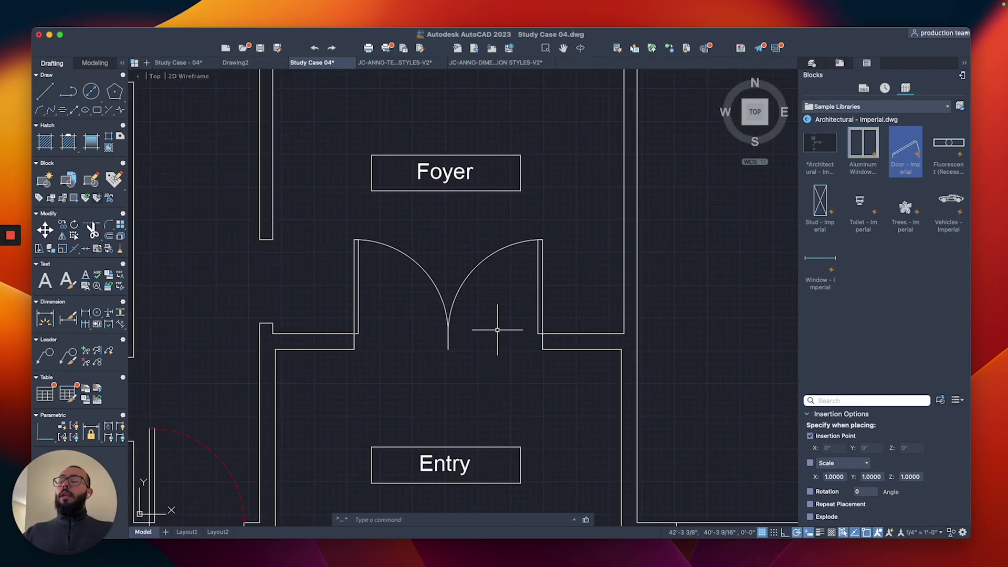
- Delete the old Backyard, laundry-side and bathroom doors
{"action": "scroll", "coordinate": [507, 322], "scroll_direction": "down", "scroll_amount": 8}
{"action": "scroll", "coordinate": [504, 242], "scroll_direction": "up", "scroll_amount": 8}
{"action": "left_click", "coordinate": [487, 237]}
{"action": "key", "text": "Delete"}
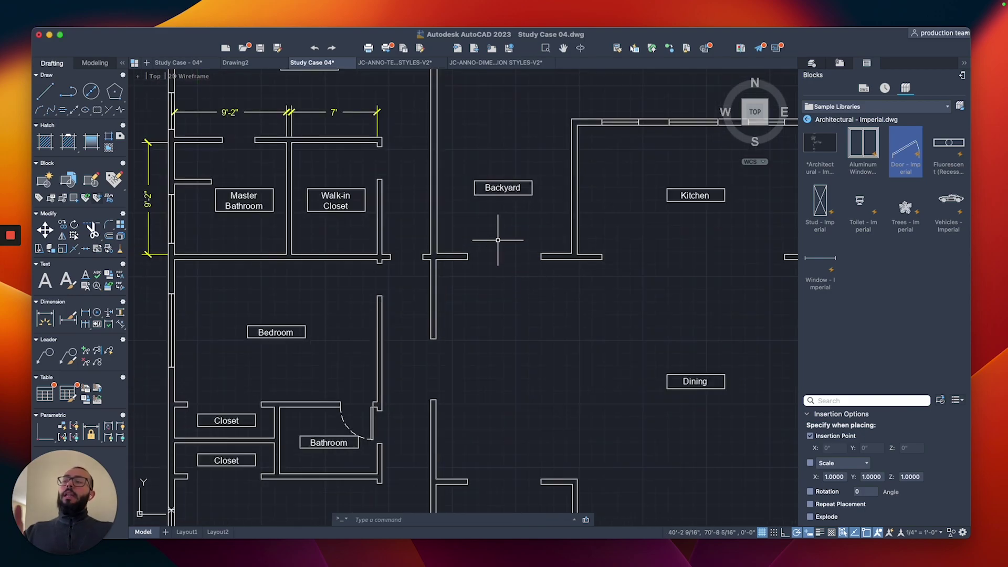
{"action": "scroll", "coordinate": [509, 337], "scroll_direction": "down", "scroll_amount": 8}
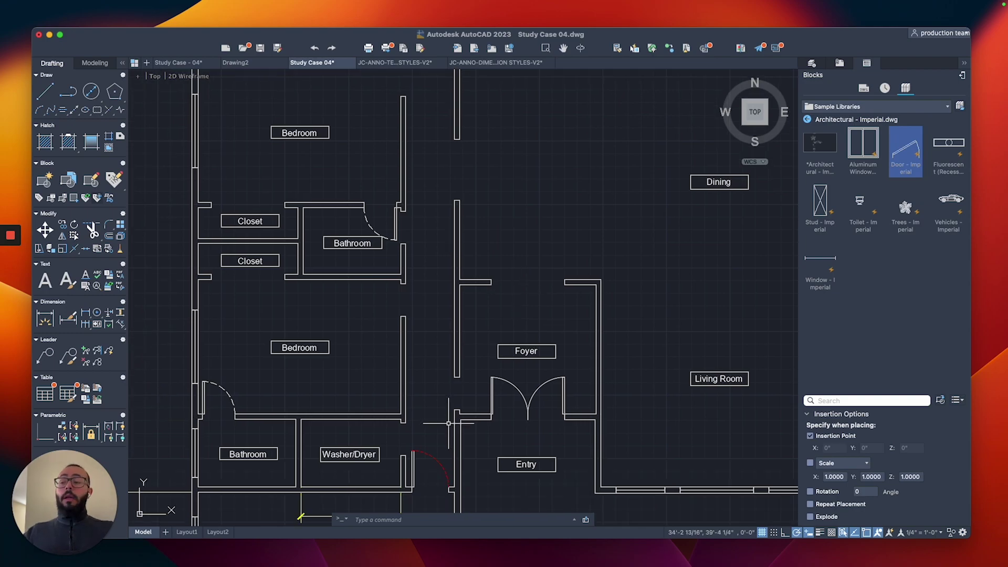
{"action": "scroll", "coordinate": [435, 454], "scroll_direction": "down", "scroll_amount": 2}
{"action": "scroll", "coordinate": [420, 462], "scroll_direction": "up", "scroll_amount": 3}
{"action": "left_click", "coordinate": [457, 385]}
{"action": "left_click", "coordinate": [417, 407]}
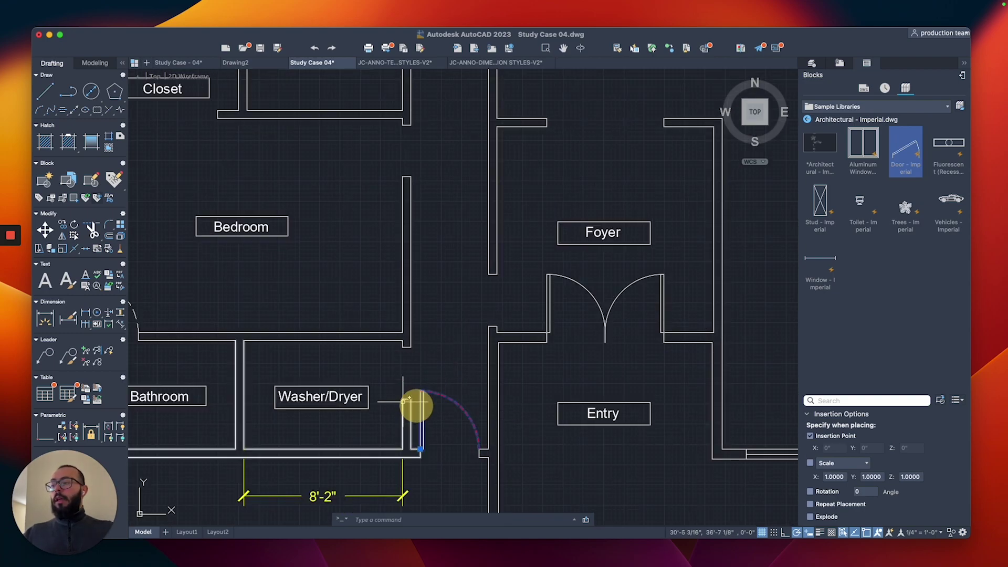
{"action": "middle_click_drag", "start_coordinate": [416, 409], "coordinate": [533, 371]}
{"action": "key", "text": "Delete"}
{"action": "left_click", "coordinate": [288, 269]}
{"action": "left_click", "coordinate": [244, 265]}
{"action": "key", "text": "Delete"}
- Copy the double door's left leaf to the laundry opening's wall corner
{"action": "middle_click_drag", "start_coordinate": [584, 264], "coordinate": [462, 282]}
{"action": "left_click", "coordinate": [607, 267]}
{"action": "left_click", "coordinate": [603, 274]}
{"action": "left_click", "coordinate": [581, 253]}
{"action": "left_click", "coordinate": [534, 292]}
{"action": "scroll", "coordinate": [535, 292], "scroll_direction": "up", "scroll_amount": 2}
{"action": "type", "text": "co"}
{"action": "key", "text": "Return"}
{"action": "left_click", "coordinate": [546, 321]}
{"action": "scroll", "coordinate": [427, 337], "scroll_direction": "down", "scroll_amount": 5}
{"action": "middle_click_drag", "start_coordinate": [395, 412], "coordinate": [424, 343]}
{"action": "scroll", "coordinate": [426, 340], "scroll_direction": "up", "scroll_amount": 5}
{"action": "left_click", "coordinate": [418, 320]}
{"action": "key", "text": "Escape"}
- Flip the copied door's swing direction in the laundry opening
{"action": "left_click", "coordinate": [437, 278]}
{"action": "left_click", "coordinate": [413, 288]}
{"action": "left_click", "coordinate": [417, 341]}
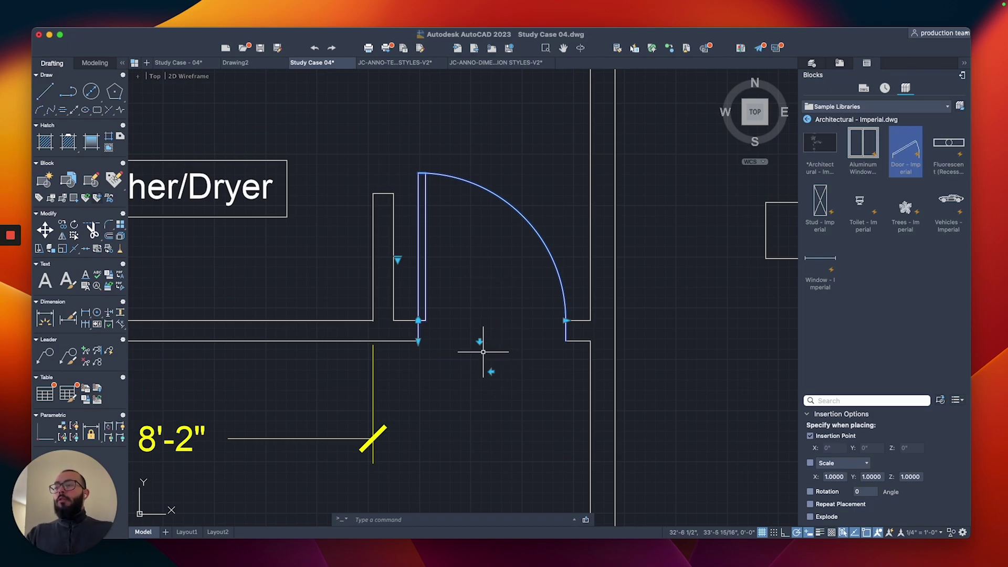
{"action": "left_click", "coordinate": [492, 371]}
{"action": "scroll", "coordinate": [565, 389], "scroll_direction": "down", "scroll_amount": 5}
{"action": "type", "text": "co"}
{"action": "key", "text": "Return"}
{"action": "scroll", "coordinate": [506, 345], "scroll_direction": "up", "scroll_amount": 5}
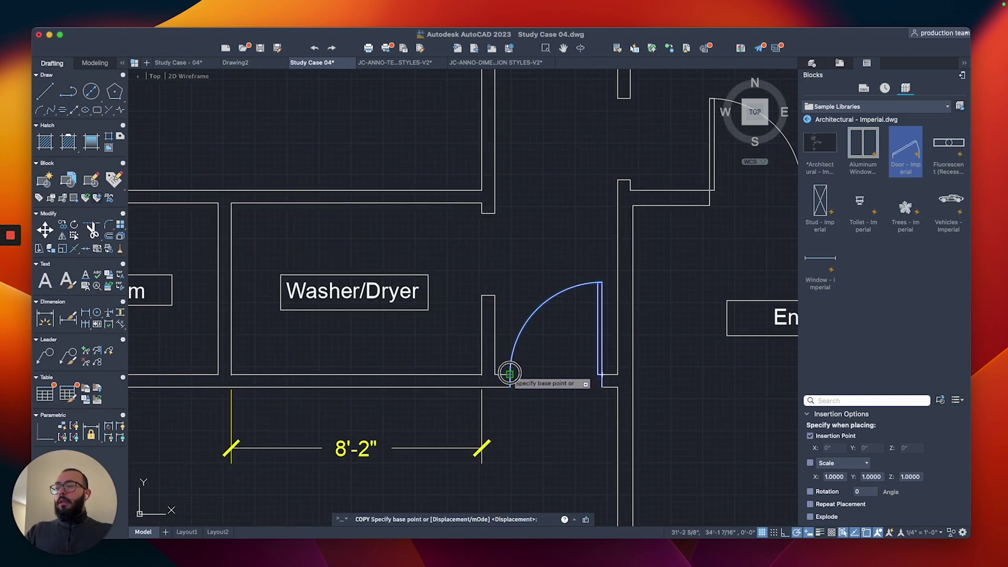
- Copy a door into the lower Bathroom opening off the bedroom
{"action": "left_click", "coordinate": [509, 374]}
{"action": "scroll", "coordinate": [364, 277], "scroll_direction": "down", "scroll_amount": 5}
{"action": "scroll", "coordinate": [315, 236], "scroll_direction": "up", "scroll_amount": 4}
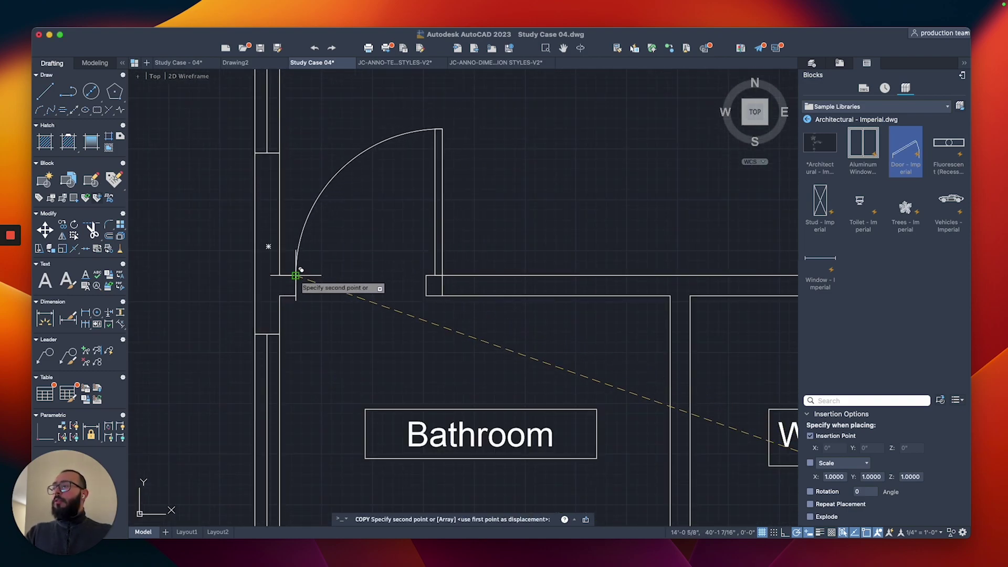
{"action": "left_click", "coordinate": [297, 276]}
{"action": "key", "text": "Escape"}
- Move the copied door so it sits on the Bathroom's wall corner
{"action": "left_click", "coordinate": [434, 252]}
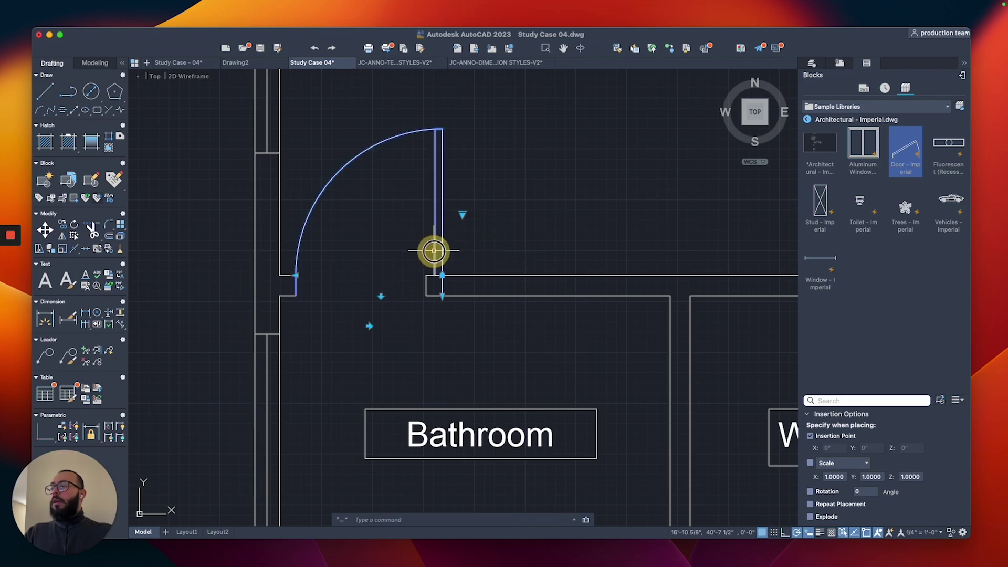
{"action": "scroll", "coordinate": [447, 266], "scroll_direction": "up", "scroll_amount": 3}
{"action": "type", "text": "m"}
{"action": "key", "text": "Return"}
{"action": "left_click", "coordinate": [438, 281]}
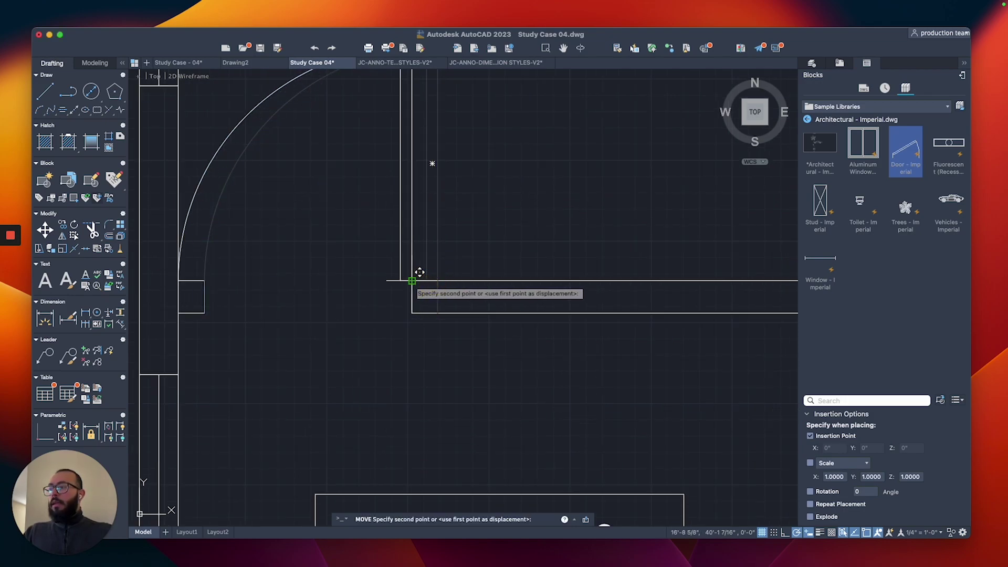
{"action": "left_click", "coordinate": [412, 281]}
{"action": "left_click", "coordinate": [420, 210]}
{"action": "left_click", "coordinate": [363, 220]}
{"action": "left_click", "coordinate": [178, 281]}
{"action": "left_click", "coordinate": [204, 281]}
- Flip the door's swing so it opens into the Bathroom
{"action": "scroll", "coordinate": [311, 303], "scroll_direction": "down", "scroll_amount": 3}
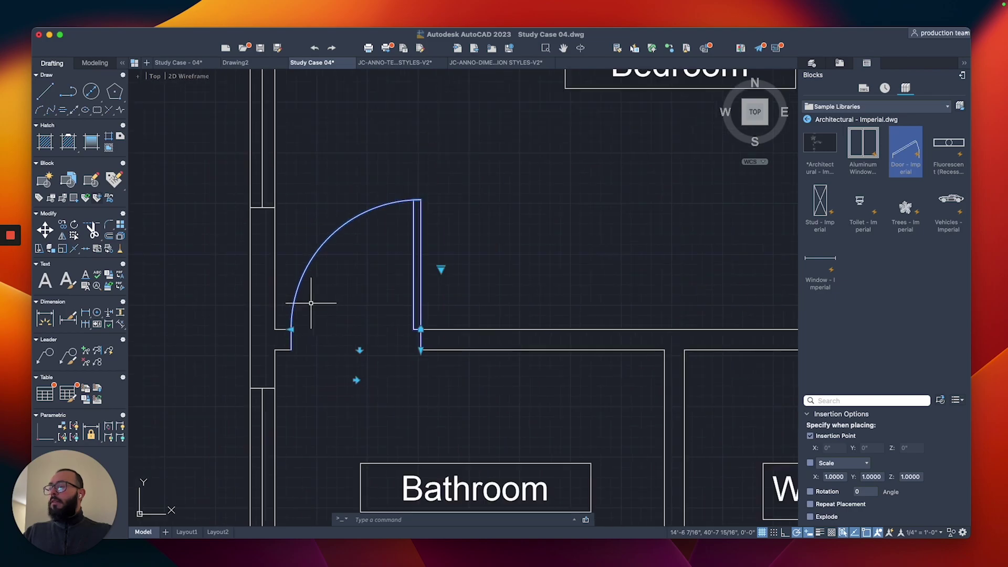
{"action": "left_click", "coordinate": [360, 349]}
{"action": "left_click", "coordinate": [355, 299]}
{"action": "scroll", "coordinate": [303, 333], "scroll_direction": "down", "scroll_amount": 5}
{"action": "middle_click_drag", "start_coordinate": [303, 332], "coordinate": [321, 361]}
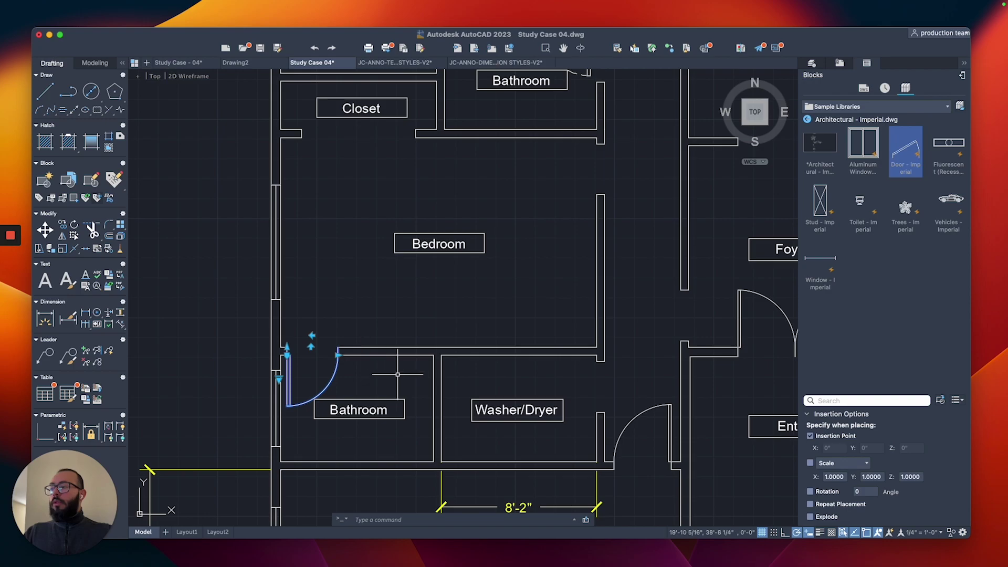
{"action": "middle_click_drag", "start_coordinate": [395, 385], "coordinate": [383, 356]}
{"action": "key", "text": "Escape"}
{"action": "right_click", "coordinate": [904, 149]}
- Insert a Door block at the Washer/Dryer upper opening, mirrored and open 90°
{"action": "left_click", "coordinate": [893, 157]}
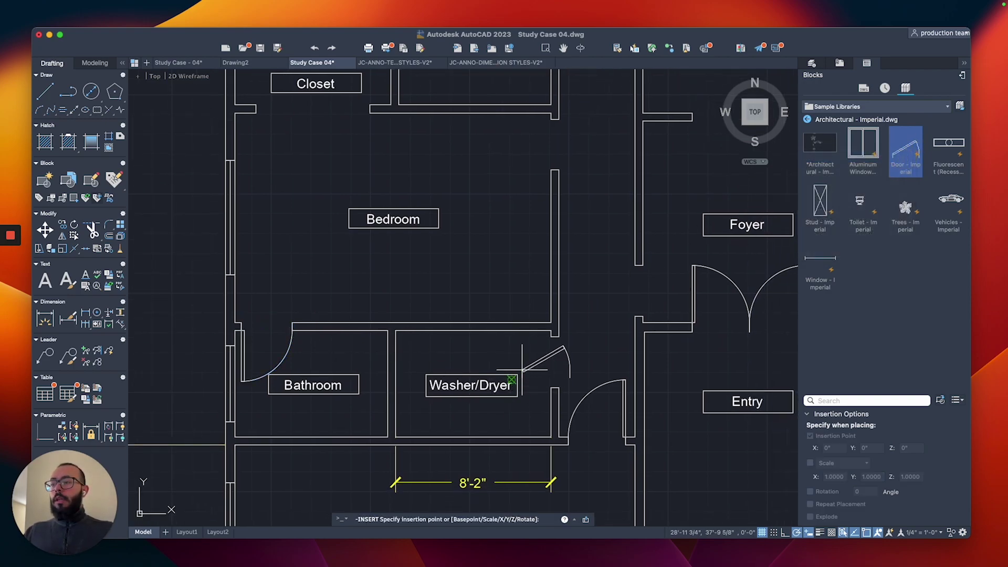
{"action": "scroll", "coordinate": [557, 347], "scroll_direction": "up", "scroll_amount": 5}
{"action": "left_click", "coordinate": [560, 320]}
{"action": "left_click_drag", "start_coordinate": [609, 330], "coordinate": [578, 367]}
{"action": "left_click", "coordinate": [578, 367]}
{"action": "left_click", "coordinate": [562, 439]}
{"action": "left_click", "coordinate": [562, 439]}
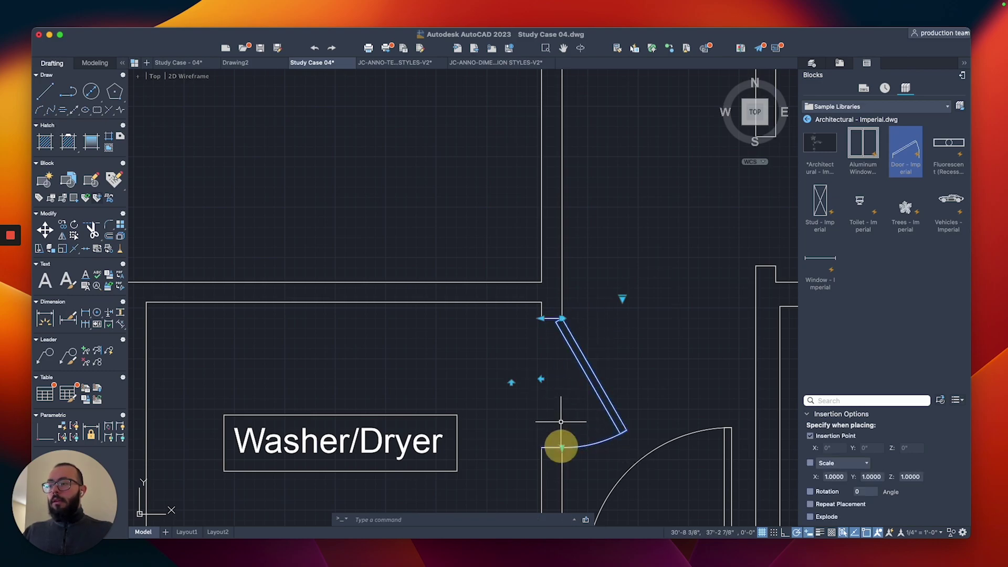
{"action": "left_click", "coordinate": [541, 379]}
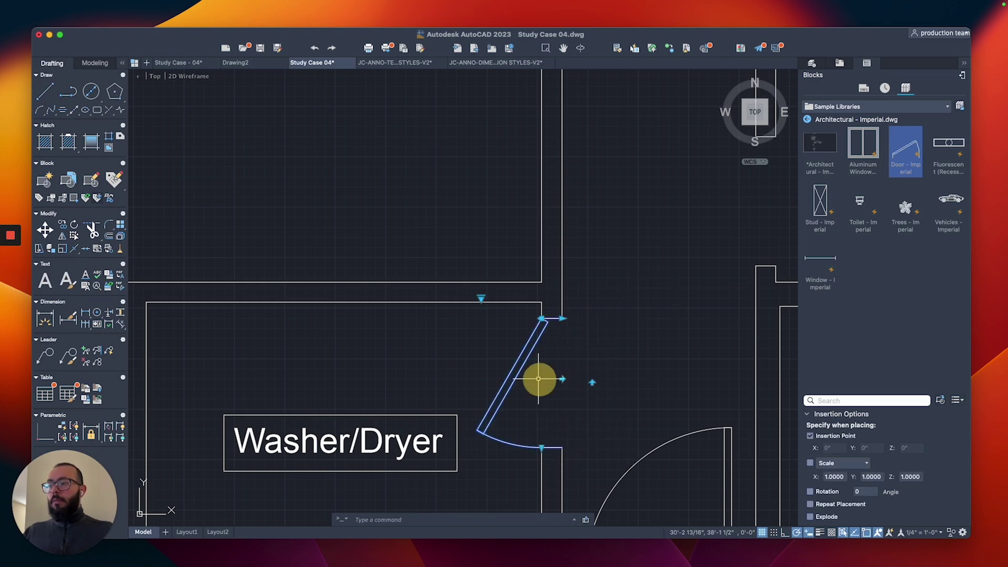
{"action": "left_click", "coordinate": [482, 299]}
{"action": "left_click", "coordinate": [503, 341]}
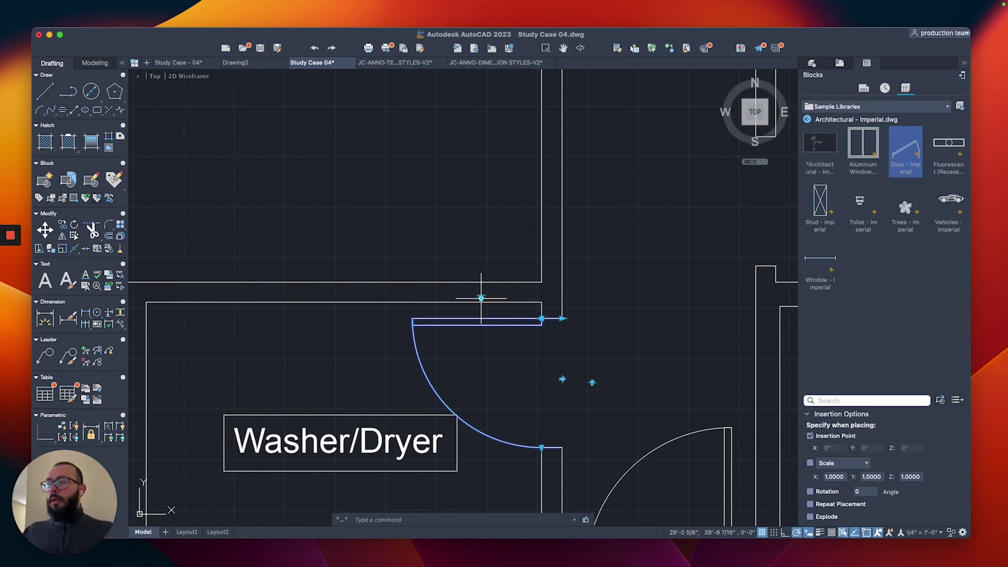
- Copy the 90° door into the upper Bathroom opening
{"action": "scroll", "coordinate": [479, 294], "scroll_direction": "down", "scroll_amount": 5}
{"action": "scroll", "coordinate": [564, 393], "scroll_direction": "up", "scroll_amount": 2}
{"action": "type", "text": "co"}
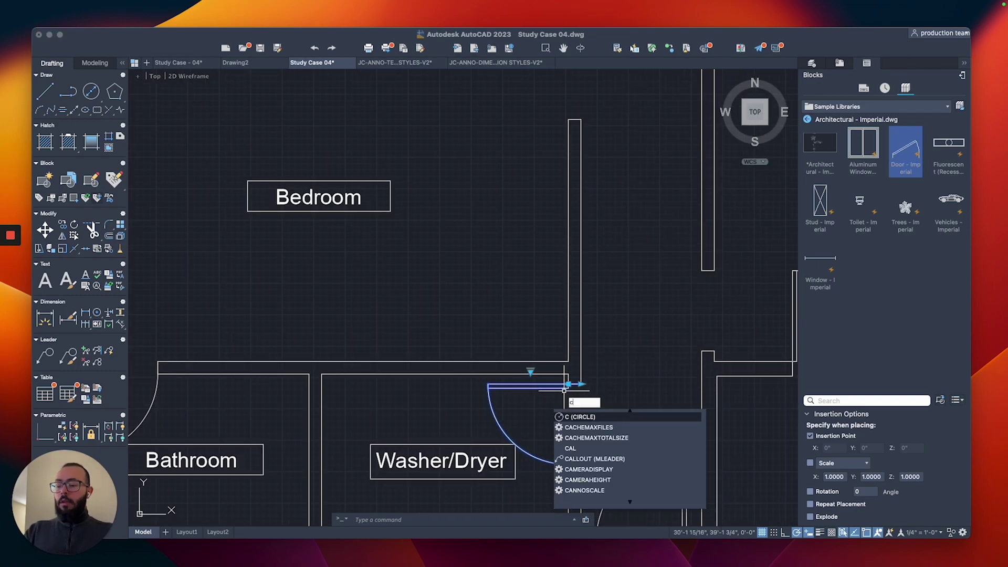
{"action": "key", "text": "Return"}
{"action": "scroll", "coordinate": [567, 391], "scroll_direction": "up", "scroll_amount": 4}
{"action": "left_click", "coordinate": [569, 377]}
{"action": "scroll", "coordinate": [559, 225], "scroll_direction": "down", "scroll_amount": 5}
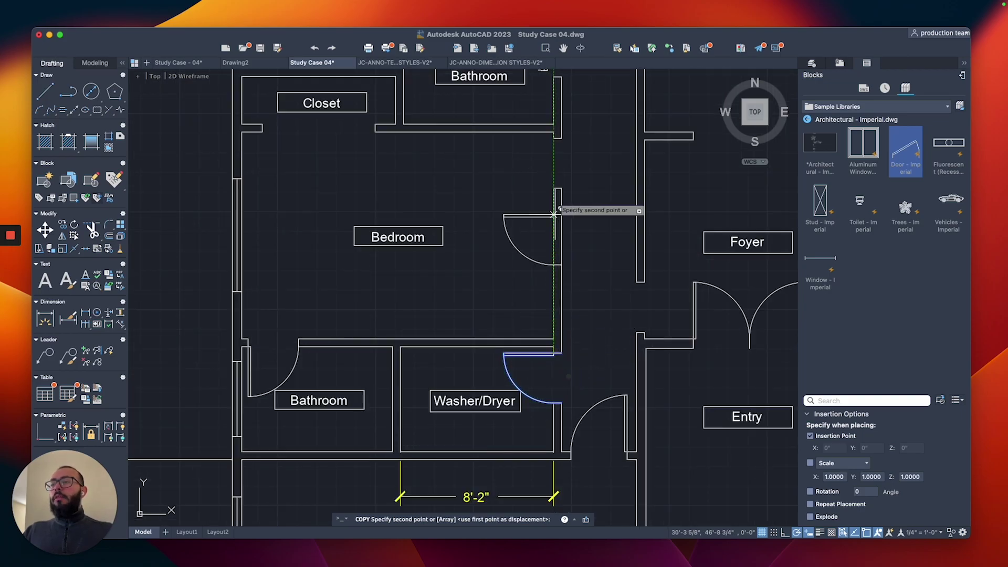
{"action": "scroll", "coordinate": [559, 288], "scroll_direction": "up", "scroll_amount": 3}
{"action": "scroll", "coordinate": [516, 251], "scroll_direction": "down", "scroll_amount": 3}
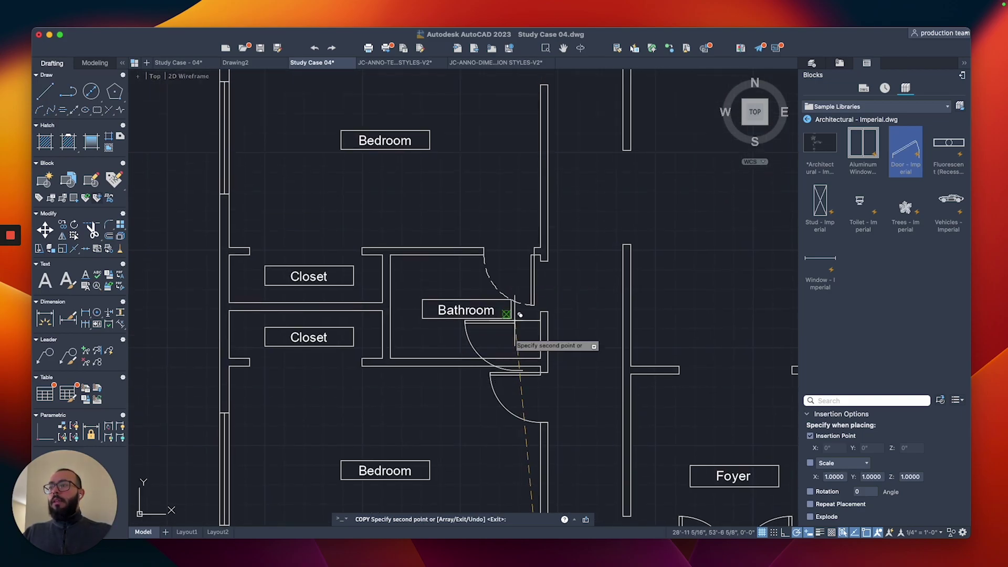
{"action": "scroll", "coordinate": [522, 341], "scroll_direction": "up", "scroll_amount": 5}
{"action": "scroll", "coordinate": [556, 227], "scroll_direction": "down", "scroll_amount": 4}
{"action": "scroll", "coordinate": [524, 279], "scroll_direction": "up", "scroll_amount": 5}
{"action": "left_click", "coordinate": [529, 245]}
{"action": "key", "text": "Escape"}
- Delete the upper Bathroom's old door, leaving the new copy selected
{"action": "middle_click_drag", "start_coordinate": [488, 364], "coordinate": [480, 207]}
{"action": "scroll", "coordinate": [486, 365], "scroll_direction": "up", "scroll_amount": 3}
{"action": "left_click", "coordinate": [466, 299]}
{"action": "key", "text": "Delete"}
{"action": "scroll", "coordinate": [424, 307], "scroll_direction": "down", "scroll_amount": 3}
{"action": "middle_click_drag", "start_coordinate": [423, 307], "coordinate": [486, 241]}
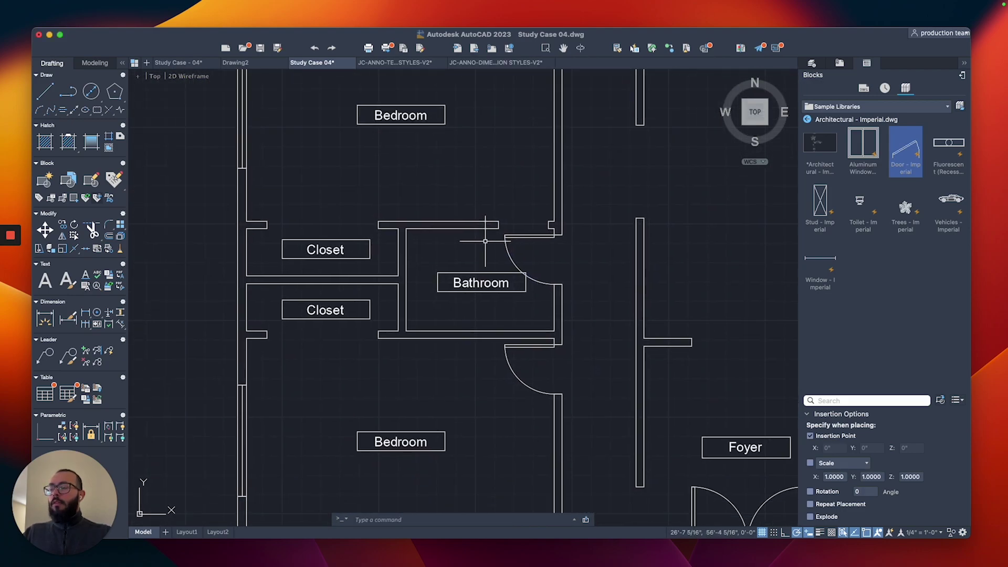
{"action": "left_click", "coordinate": [518, 238]}
{"action": "scroll", "coordinate": [523, 231], "scroll_direction": "up", "scroll_amount": 3}
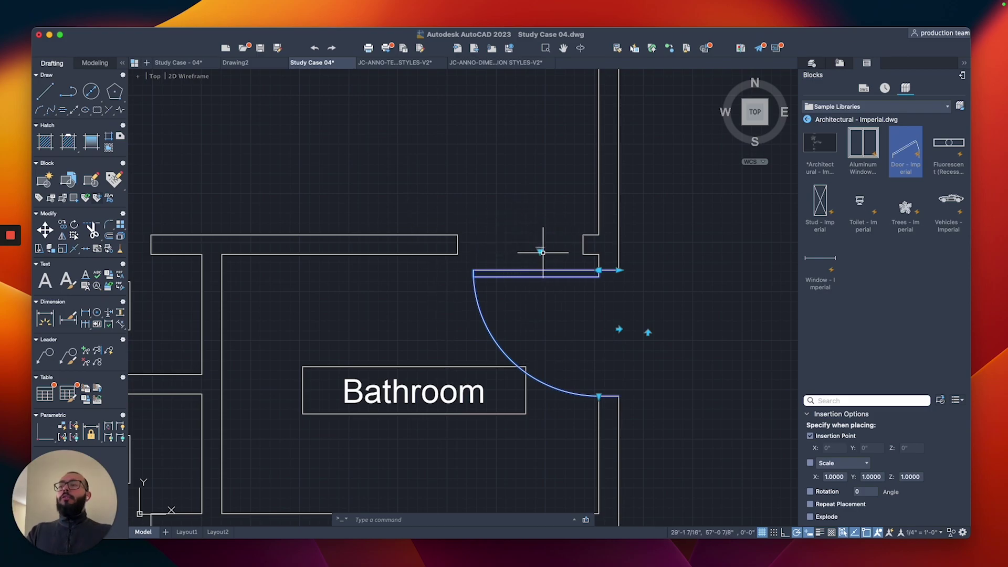
- Set the upper Bathroom door's opening angle to 45°
{"action": "left_click", "coordinate": [539, 251]}
{"action": "left_click", "coordinate": [550, 271]}
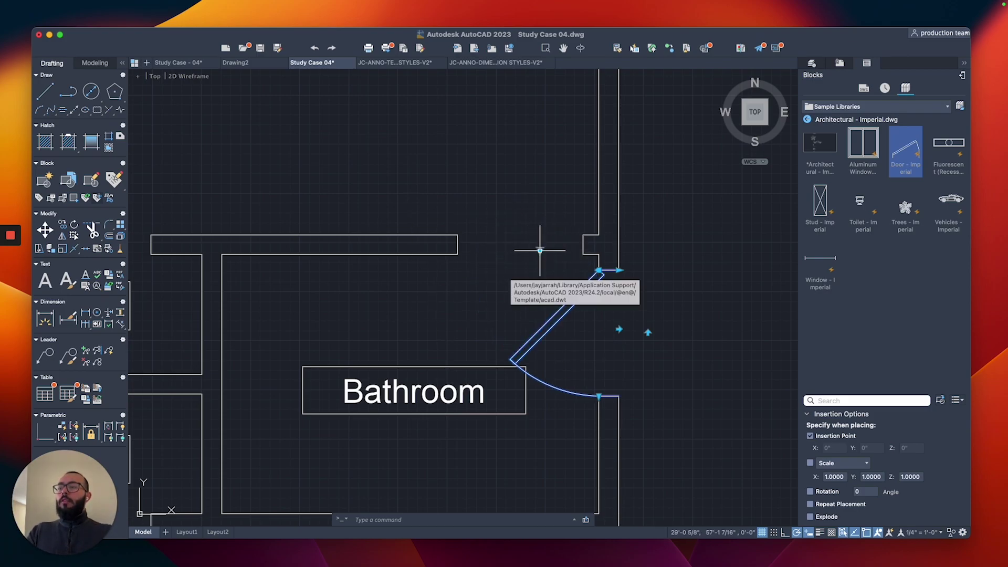
{"action": "scroll", "coordinate": [527, 215], "scroll_direction": "up", "scroll_amount": 5}
{"action": "scroll", "coordinate": [543, 185], "scroll_direction": "down", "scroll_amount": 3}
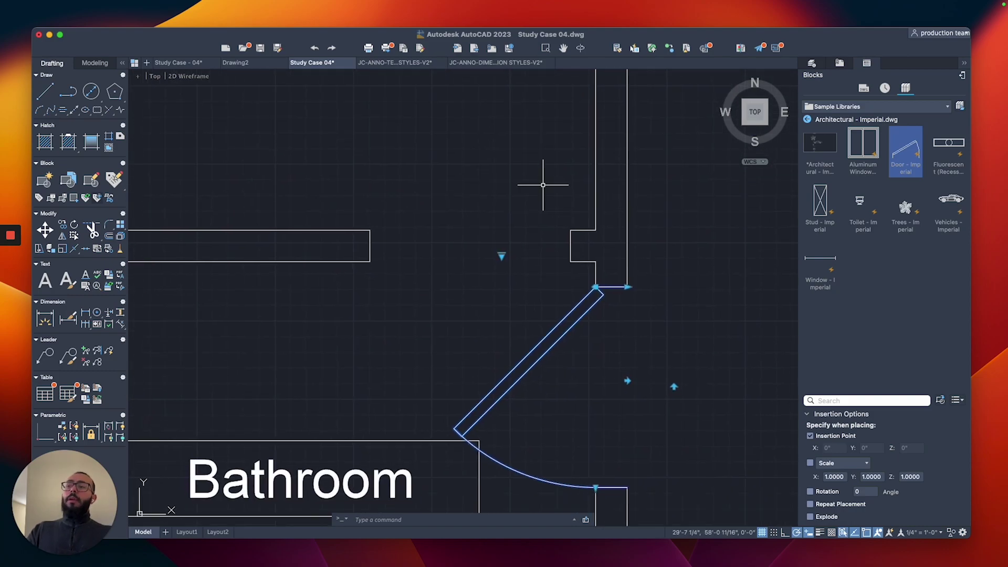
- Mirror the door with MI, keeping the original, to form two opposing leaves
{"action": "type", "text": "mi"}
{"action": "key", "text": "Return"}
{"action": "left_click", "coordinate": [596, 262]}
{"action": "left_click", "coordinate": [579, 276]}
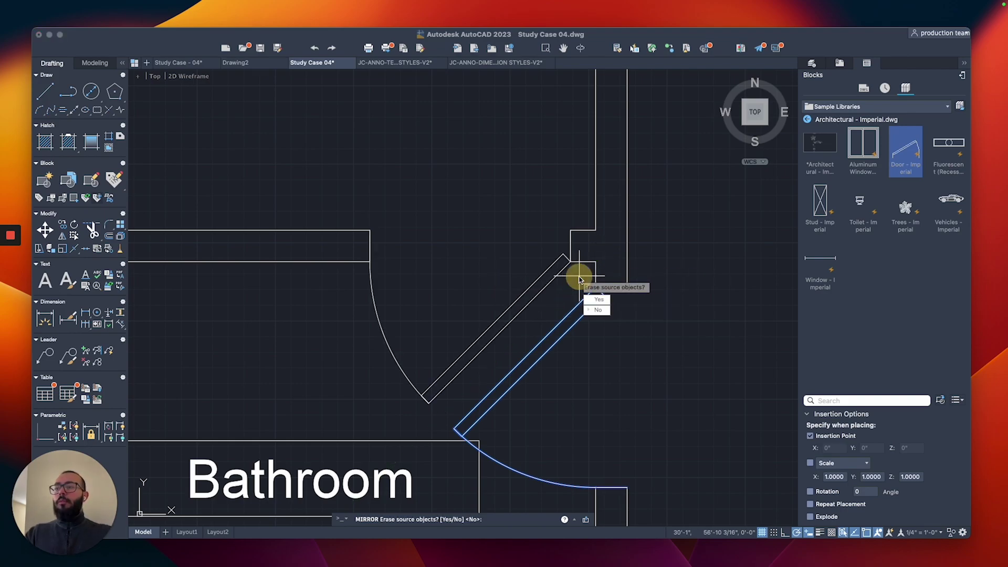
{"action": "left_click", "coordinate": [597, 312]}
{"action": "scroll", "coordinate": [473, 266], "scroll_direction": "down", "scroll_amount": 3}
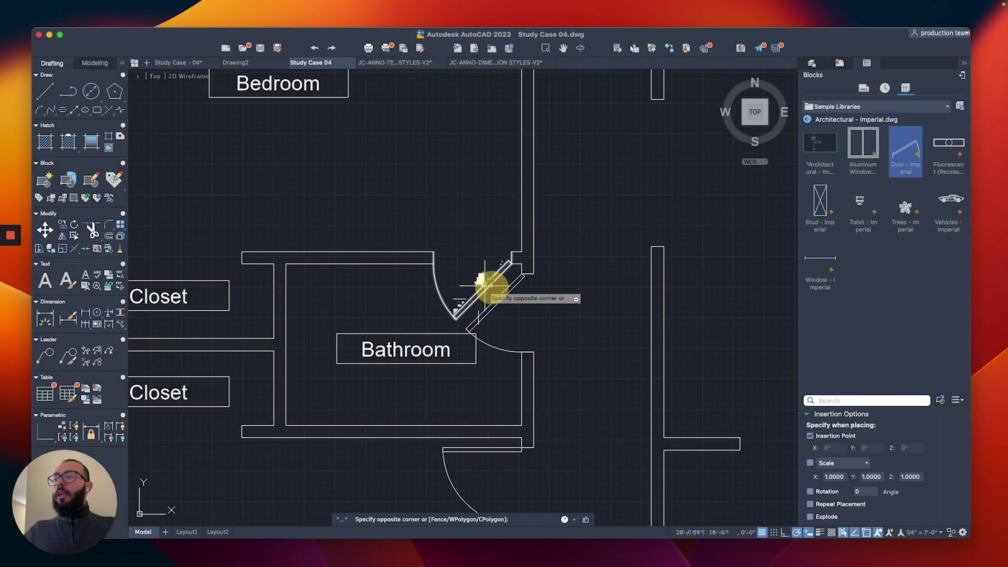
- Select the bedroom door and start copying it, then cancel without placing anything
{"action": "left_click", "coordinate": [483, 289]}
{"action": "scroll", "coordinate": [546, 353], "scroll_direction": "down", "scroll_amount": 2}
{"action": "scroll", "coordinate": [546, 353], "scroll_direction": "up", "scroll_amount": 5}
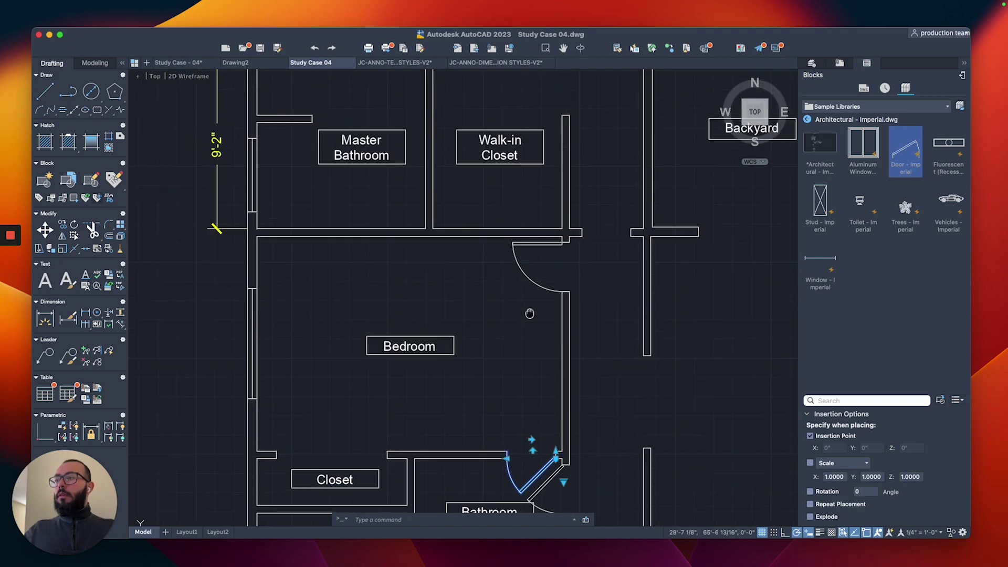
{"action": "key", "text": "Escape"}
{"action": "scroll", "coordinate": [528, 303], "scroll_direction": "down", "scroll_amount": 3}
{"action": "left_click", "coordinate": [499, 450]}
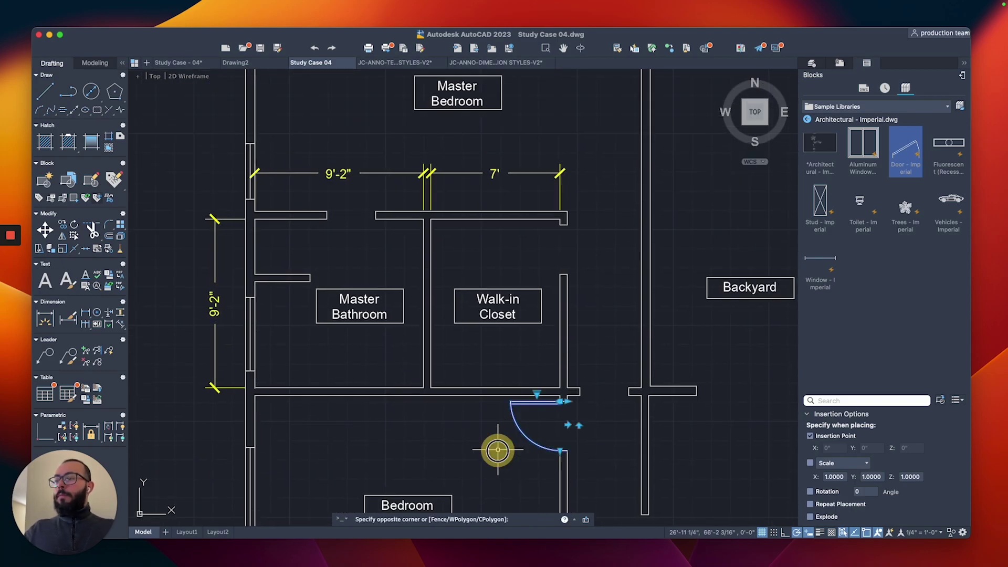
{"action": "scroll", "coordinate": [552, 431], "scroll_direction": "up", "scroll_amount": 5}
{"action": "type", "text": "co"}
{"action": "key", "text": "Return"}
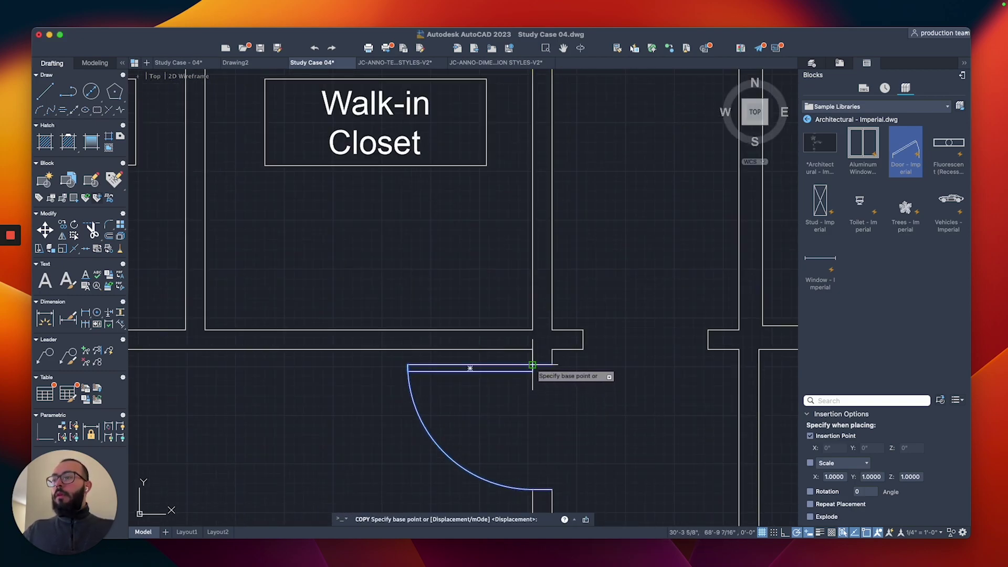
{"action": "scroll", "coordinate": [535, 368], "scroll_direction": "down", "scroll_amount": 3}
{"action": "key", "text": "Escape"}
- Measure the Master Bathroom opening with DLI, reading a 2'-8" width
{"action": "middle_click_drag", "start_coordinate": [512, 213], "coordinate": [599, 312]}
{"action": "middle_click_drag", "start_coordinate": [504, 323], "coordinate": [479, 237]}
{"action": "scroll", "coordinate": [386, 208], "scroll_direction": "up", "scroll_amount": 3}
{"action": "type", "text": "dli"}
{"action": "key", "text": "Return"}
{"action": "left_click", "coordinate": [445, 187]}
{"action": "left_click", "coordinate": [367, 188]}
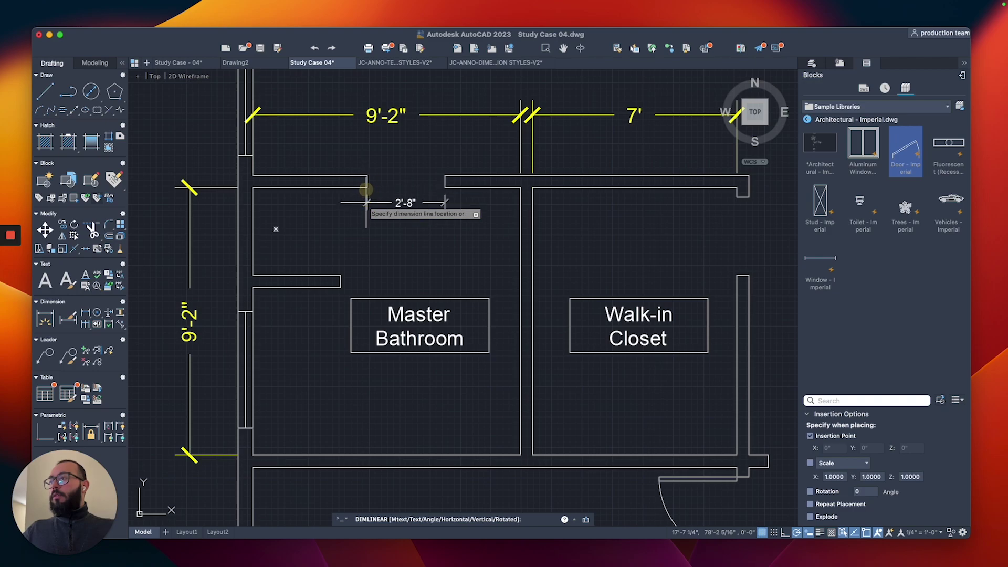
{"action": "key", "text": "Escape"}
- Copy the lower bathroom door into the Master Bathroom opening
{"action": "scroll", "coordinate": [366, 202], "scroll_direction": "down", "scroll_amount": 5}
{"action": "middle_click_drag", "start_coordinate": [385, 427], "coordinate": [427, 277]}
{"action": "middle_click_drag", "start_coordinate": [412, 374], "coordinate": [413, 221]}
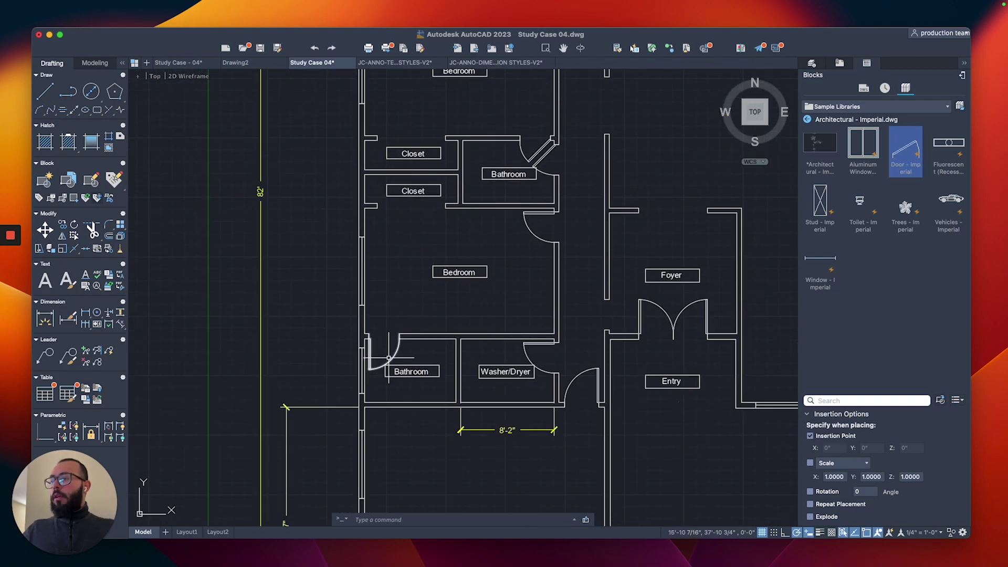
{"action": "middle_click_drag", "start_coordinate": [514, 248], "coordinate": [337, 348]}
{"action": "scroll", "coordinate": [339, 346], "scroll_direction": "down", "scroll_amount": 3}
{"action": "middle_click_drag", "start_coordinate": [392, 284], "coordinate": [428, 292]}
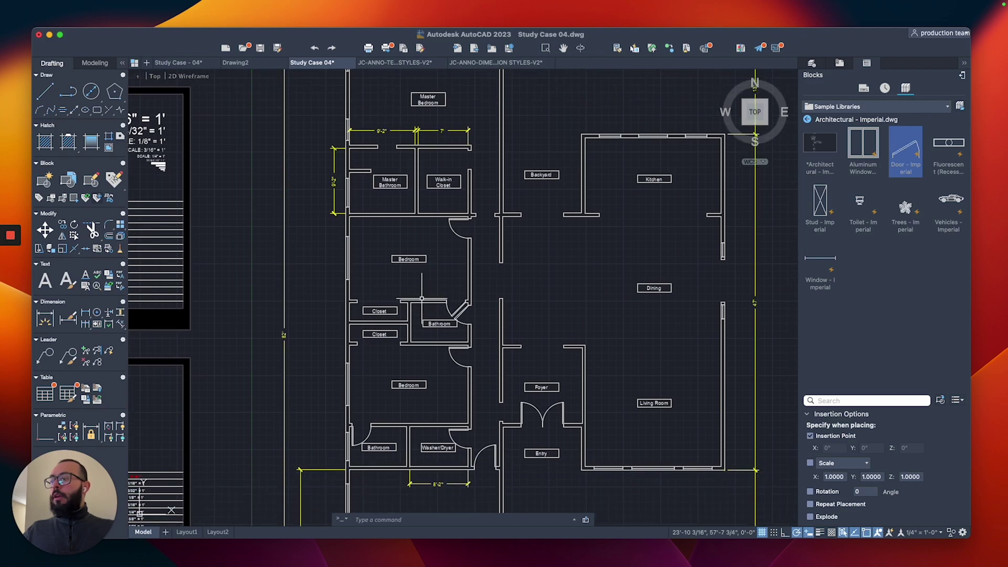
{"action": "scroll", "coordinate": [368, 444], "scroll_direction": "up", "scroll_amount": 4}
{"action": "left_click", "coordinate": [367, 426]}
{"action": "left_click", "coordinate": [340, 402]}
{"action": "scroll", "coordinate": [337, 396], "scroll_direction": "up", "scroll_amount": 3}
{"action": "type", "text": "co"}
{"action": "key", "text": "Return"}
{"action": "left_click", "coordinate": [307, 394]}
{"action": "scroll", "coordinate": [371, 259], "scroll_direction": "down", "scroll_amount": 5}
{"action": "scroll", "coordinate": [404, 241], "scroll_direction": "up", "scroll_amount": 5}
{"action": "left_click", "coordinate": [378, 243]}
{"action": "key", "text": "Escape"}
- Flip the new Master Bathroom door so it swings the correct way
{"action": "left_click", "coordinate": [382, 295]}
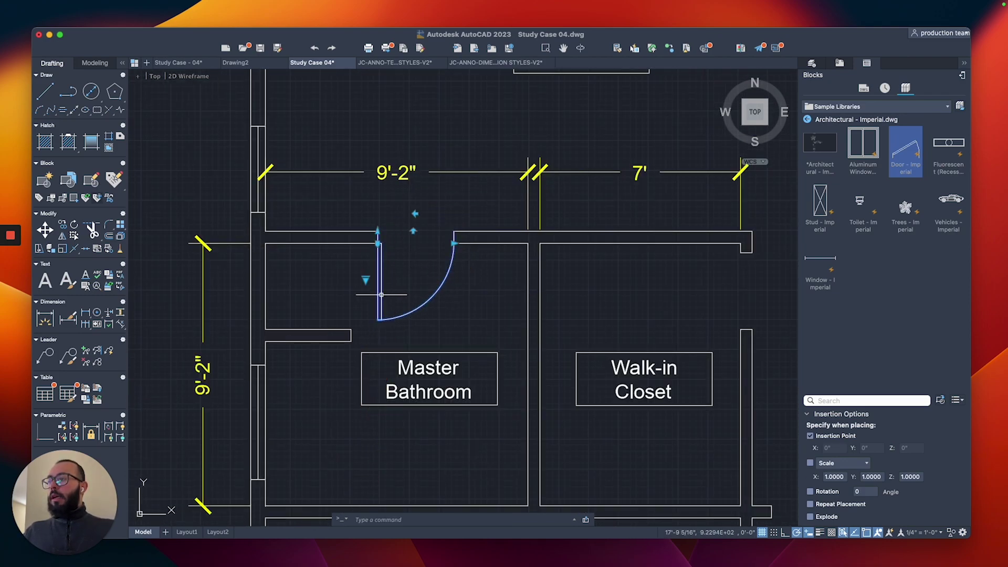
{"action": "left_click", "coordinate": [416, 214]}
{"action": "key", "text": "Escape"}
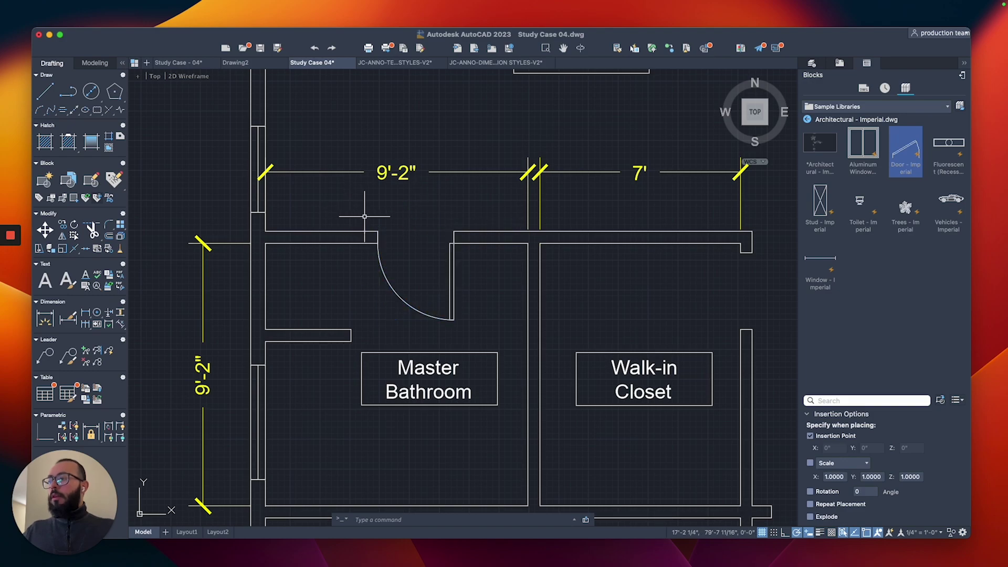
{"action": "scroll", "coordinate": [433, 235], "scroll_direction": "down", "scroll_amount": 6}
{"action": "scroll", "coordinate": [433, 235], "scroll_direction": "up", "scroll_amount": 3}
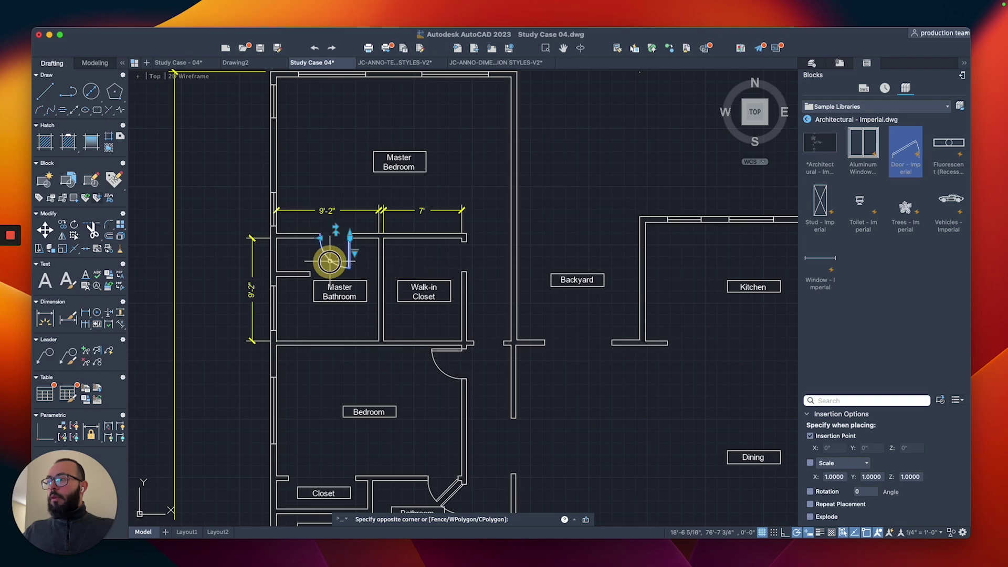
{"action": "scroll", "coordinate": [339, 244], "scroll_direction": "up", "scroll_amount": 4}
- Copy the Master Bathroom door into the Walk-in Closet opening and flip its swing
{"action": "type", "text": "c"}
{"action": "key", "text": "Return"}
{"action": "key", "text": "Escape"}
{"action": "left_click", "coordinate": [342, 266]}
{"action": "type", "text": "co"}
{"action": "key", "text": "Return"}
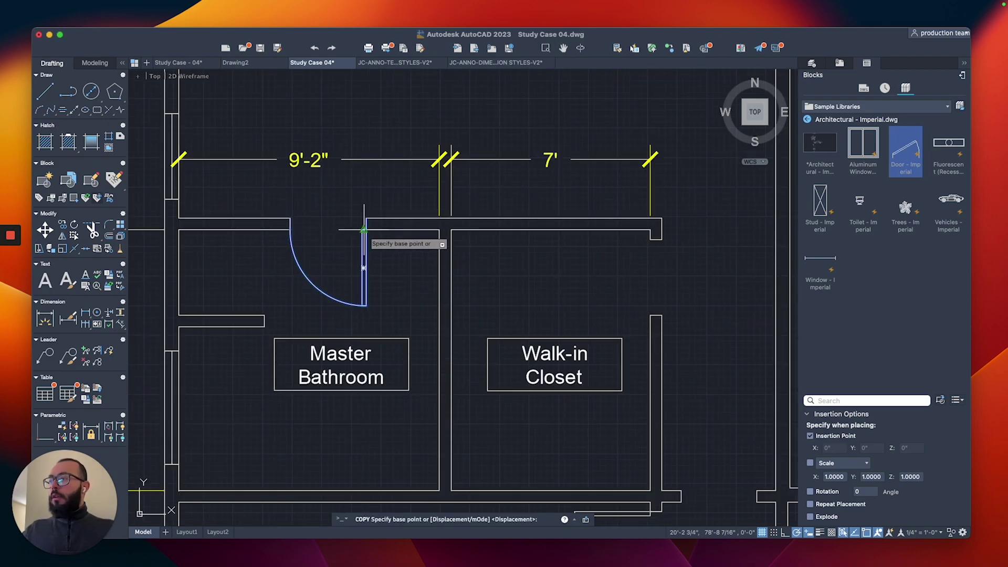
{"action": "left_click", "coordinate": [366, 230]}
{"action": "scroll", "coordinate": [366, 230], "scroll_direction": "down", "scroll_amount": 4}
{"action": "scroll", "coordinate": [620, 384], "scroll_direction": "up", "scroll_amount": 5}
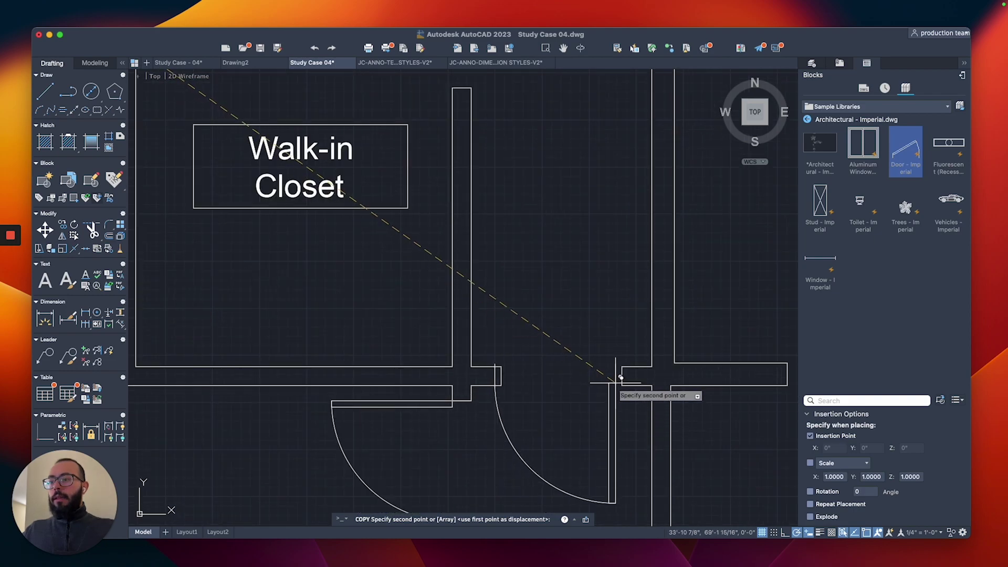
{"action": "left_click", "coordinate": [622, 385]}
{"action": "left_click", "coordinate": [617, 411]}
{"action": "left_click", "coordinate": [564, 366]}
{"action": "key", "text": "Escape"}
{"action": "scroll", "coordinate": [466, 238], "scroll_direction": "down", "scroll_amount": 6}
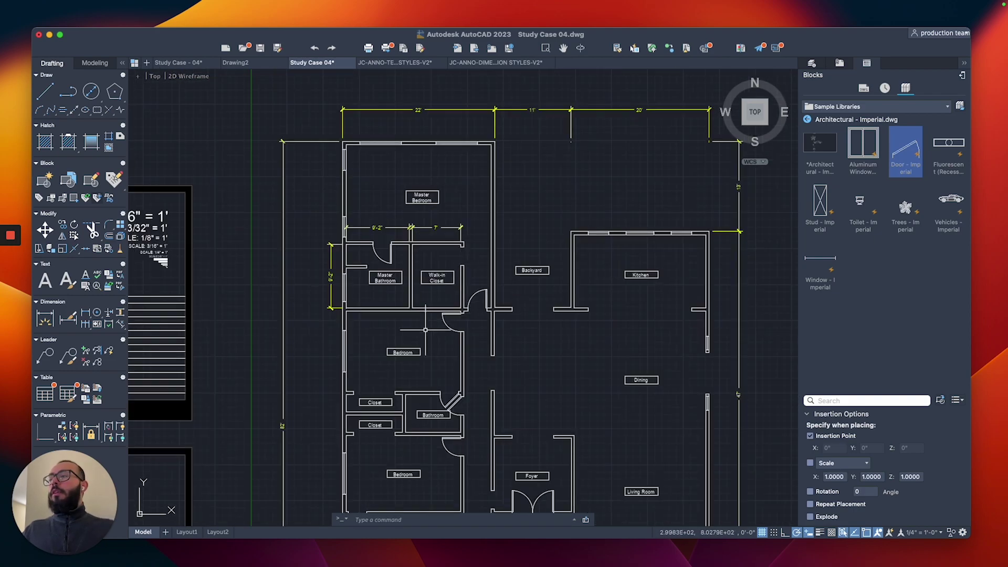
{"action": "scroll", "coordinate": [462, 239], "scroll_direction": "down", "scroll_amount": 2}
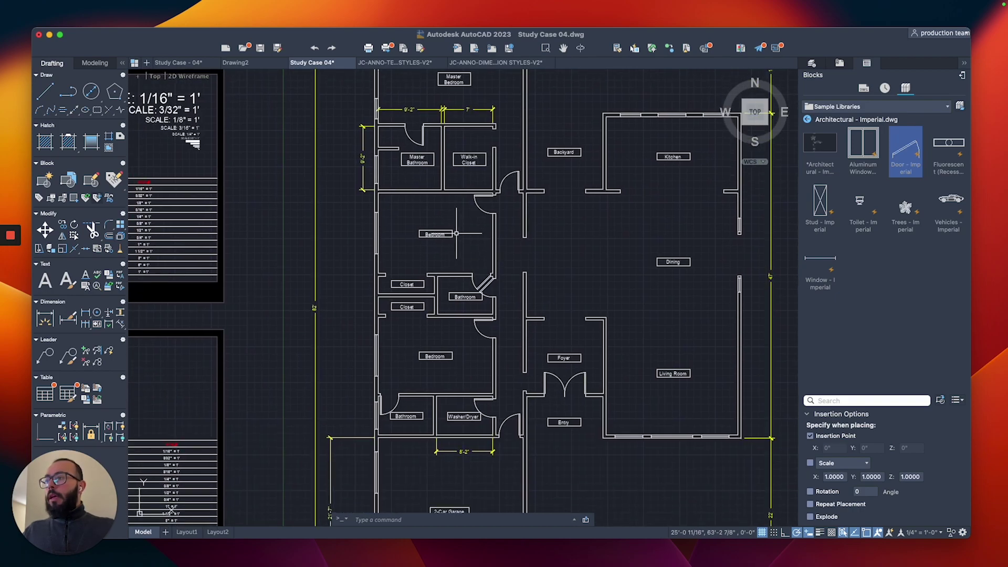
- Measure the upper Closet opening, reading a 6' width
{"action": "middle_click_drag", "start_coordinate": [422, 288], "coordinate": [397, 249]}
{"action": "scroll", "coordinate": [392, 222], "scroll_direction": "down", "scroll_amount": 3}
{"action": "scroll", "coordinate": [398, 249], "scroll_direction": "up", "scroll_amount": 3}
{"action": "middle_click_drag", "start_coordinate": [555, 212], "coordinate": [524, 236]}
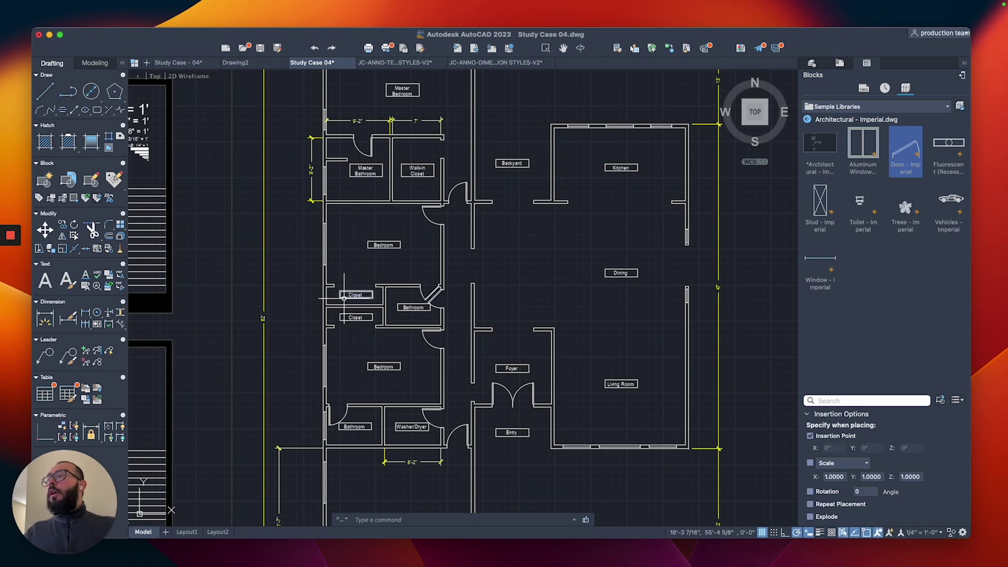
{"action": "scroll", "coordinate": [349, 312], "scroll_direction": "up", "scroll_amount": 8}
{"action": "middle_click_drag", "start_coordinate": [332, 266], "coordinate": [386, 287]}
{"action": "scroll", "coordinate": [388, 304], "scroll_direction": "up", "scroll_amount": 3}
{"action": "scroll", "coordinate": [438, 292], "scroll_direction": "down", "scroll_amount": 3}
{"action": "key", "text": "space"}
{"action": "left_click", "coordinate": [617, 290]}
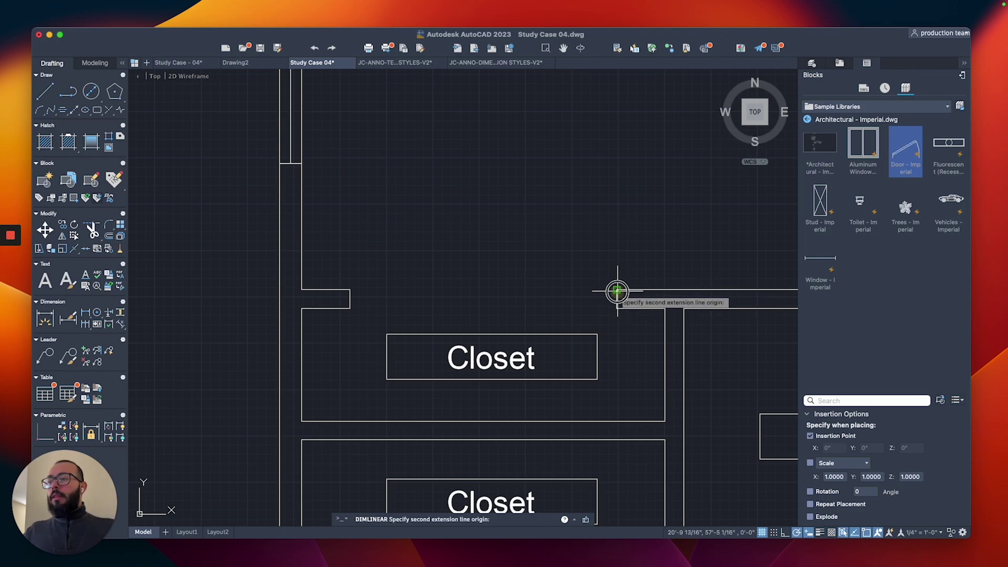
{"action": "left_click", "coordinate": [350, 289]}
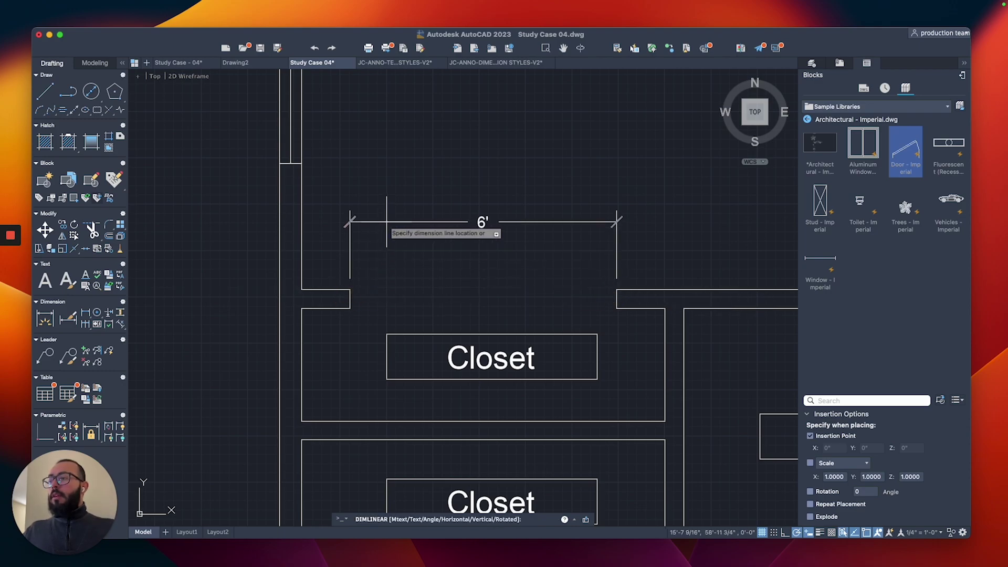
{"action": "key", "text": "Escape"}
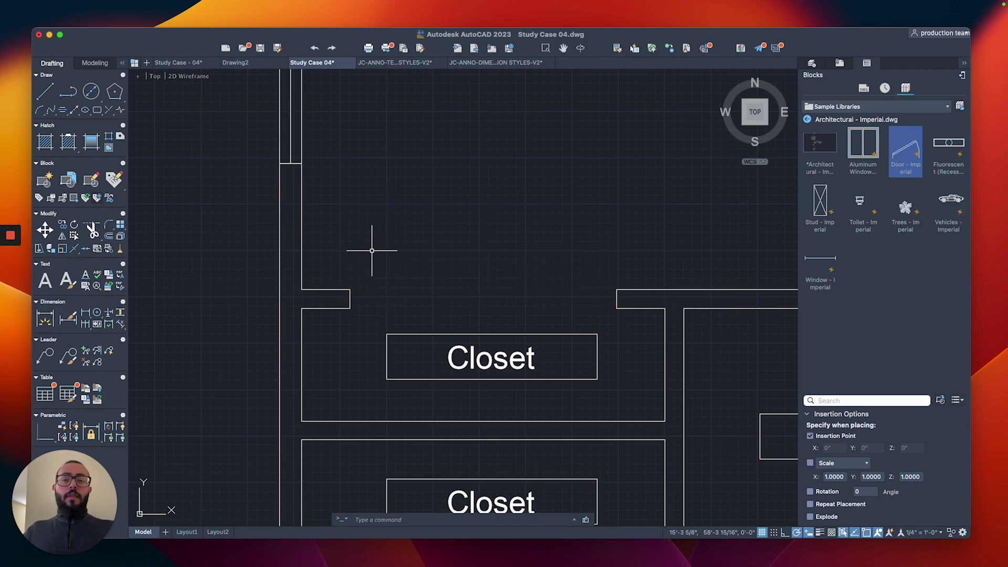
- Draw a thin rectangular sliding-door panel with PLINE along the closet wall
{"action": "type", "text": "pl"}
{"action": "key", "text": "Return"}
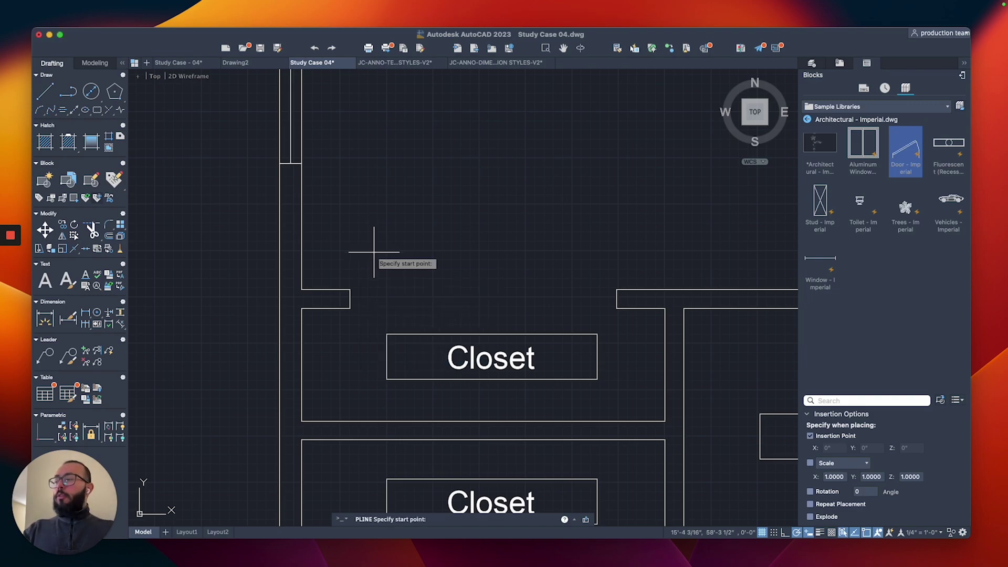
{"action": "left_click", "coordinate": [350, 289]}
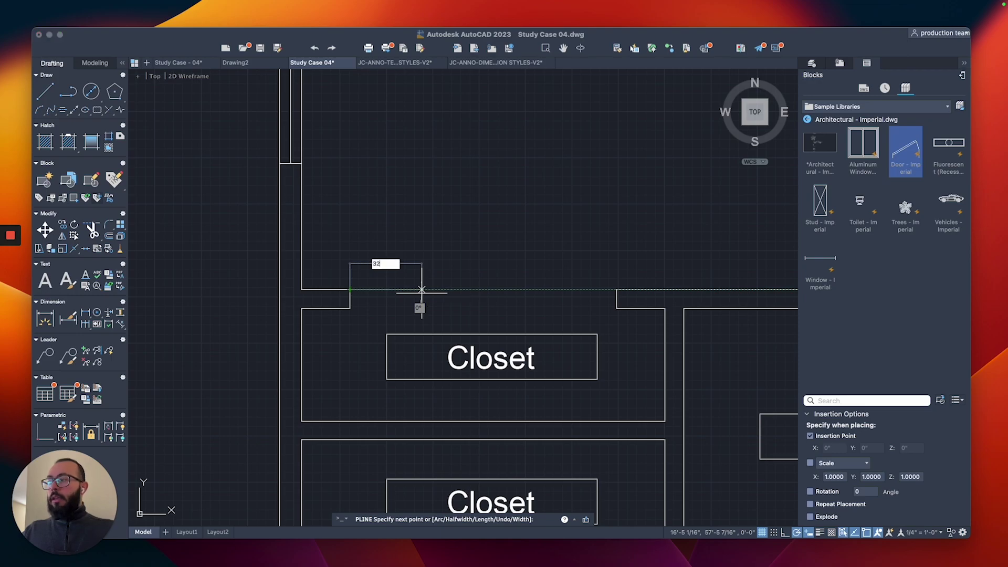
{"action": "left_click", "coordinate": [470, 289]}
{"action": "scroll", "coordinate": [484, 310], "scroll_direction": "up", "scroll_amount": 2}
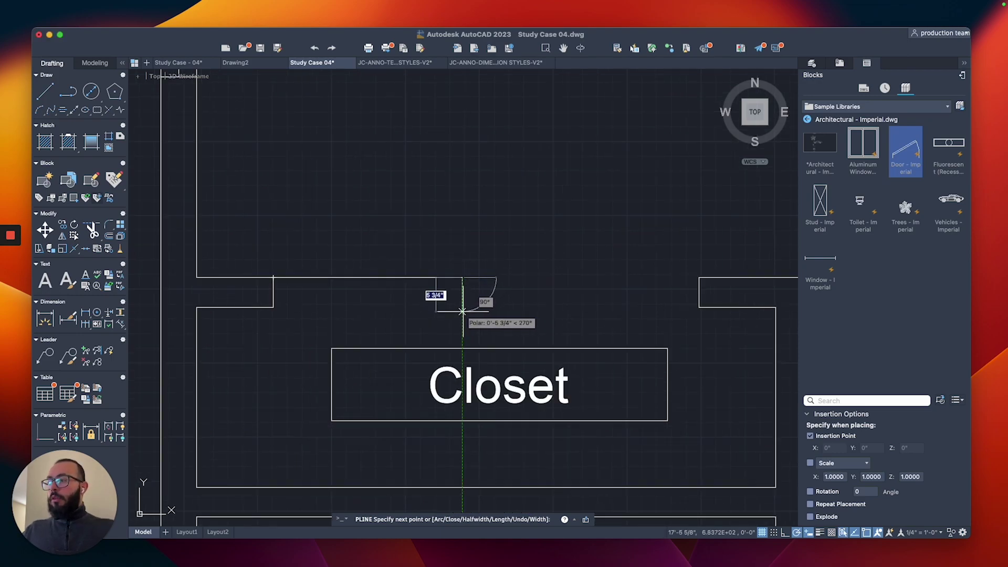
{"action": "left_click", "coordinate": [274, 289]}
{"action": "scroll", "coordinate": [274, 280], "scroll_direction": "up", "scroll_amount": 4}
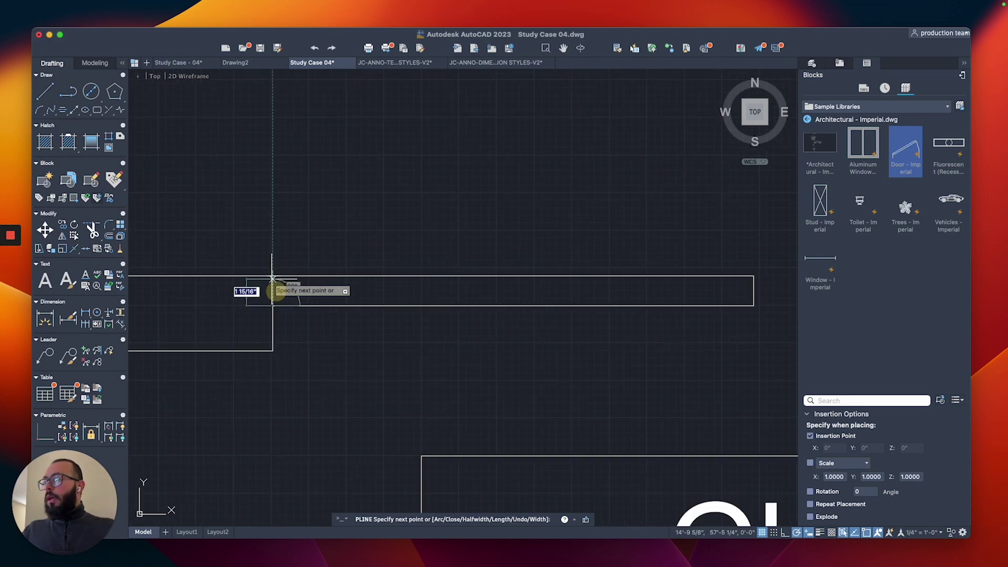
{"action": "left_click", "coordinate": [272, 276]}
{"action": "scroll", "coordinate": [341, 243], "scroll_direction": "down", "scroll_amount": 5}
{"action": "key", "text": "Return"}
- Move the panel so it sits on the wall-end midpoint
{"action": "left_click", "coordinate": [429, 239]}
{"action": "left_click", "coordinate": [390, 281]}
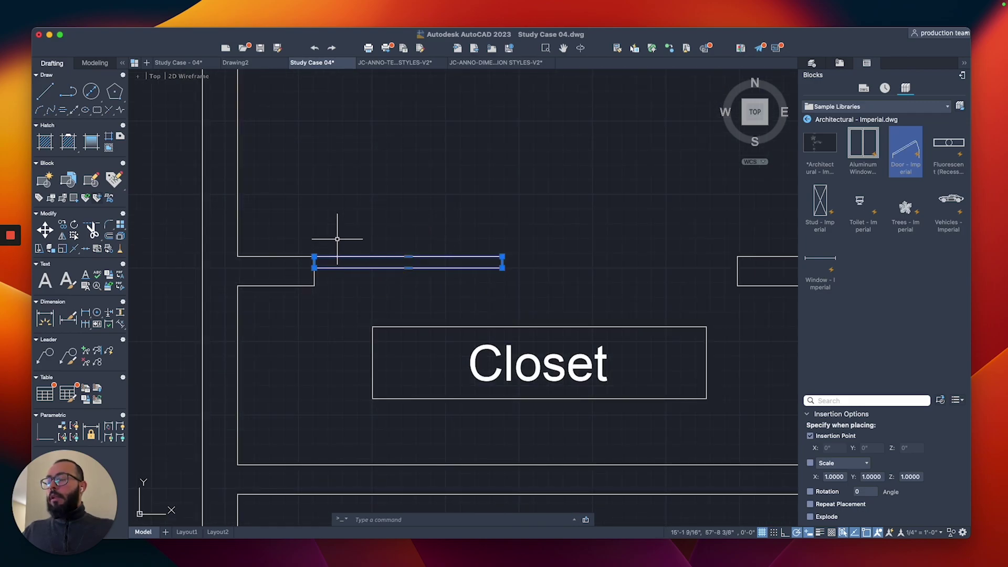
{"action": "scroll", "coordinate": [338, 239], "scroll_direction": "up", "scroll_amount": 3}
{"action": "type", "text": "m"}
{"action": "key", "text": "Return"}
{"action": "left_click", "coordinate": [300, 284]}
{"action": "left_click", "coordinate": [300, 290]}
- Copy the panel as a second panel offset down and to the right
{"action": "left_click", "coordinate": [371, 289]}
{"action": "type", "text": "co"}
{"action": "key", "text": "Return"}
{"action": "left_click", "coordinate": [300, 272]}
{"action": "left_click", "coordinate": [450, 287]}
{"action": "scroll", "coordinate": [426, 266], "scroll_direction": "down", "scroll_amount": 4}
{"action": "key", "text": "Return"}
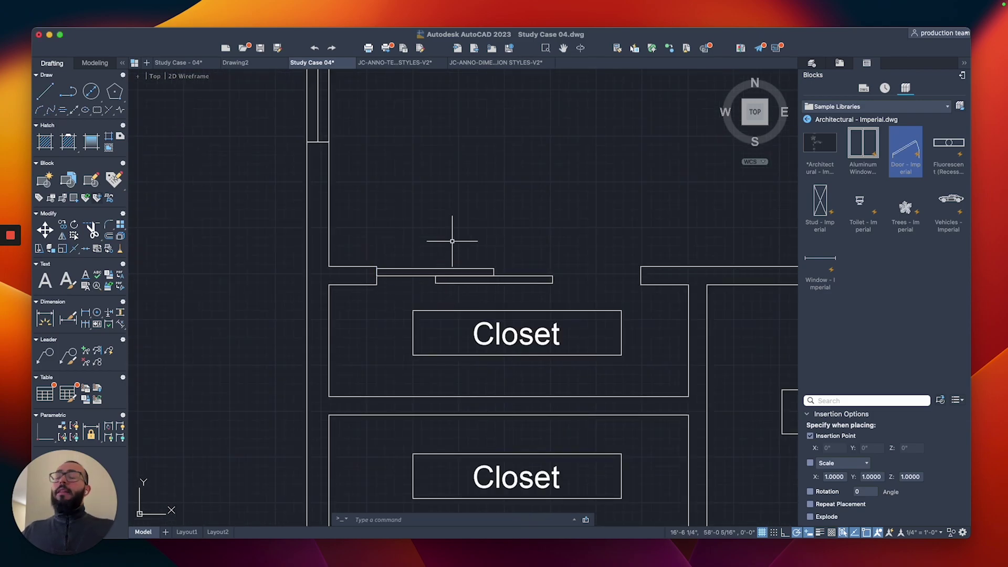
- Select both sliding panels and start copying them
{"action": "left_click", "coordinate": [536, 250]}
{"action": "left_click", "coordinate": [480, 303]}
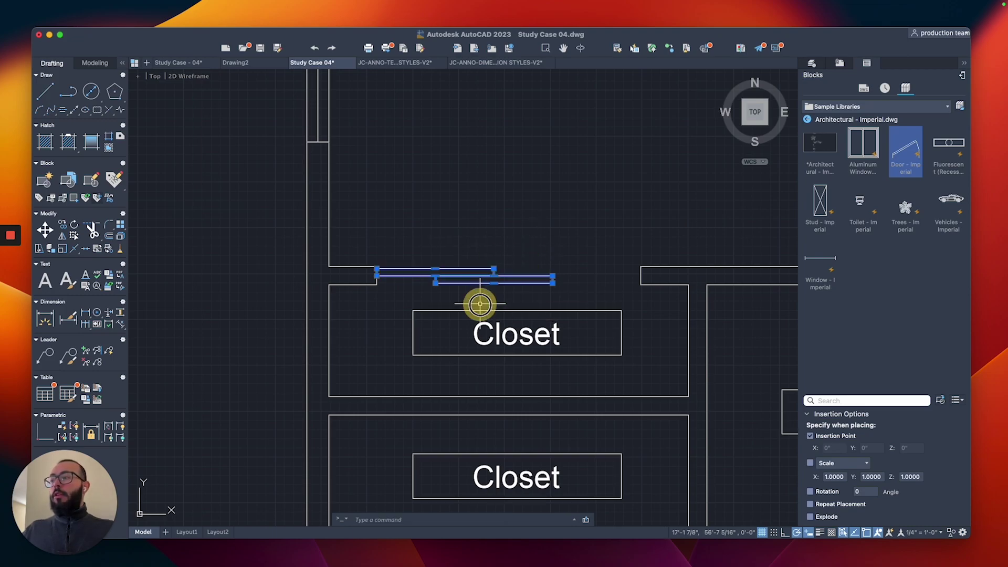
{"action": "type", "text": "co"}
{"action": "key", "text": "Return"}
{"action": "scroll", "coordinate": [379, 255], "scroll_direction": "up", "scroll_amount": 3}
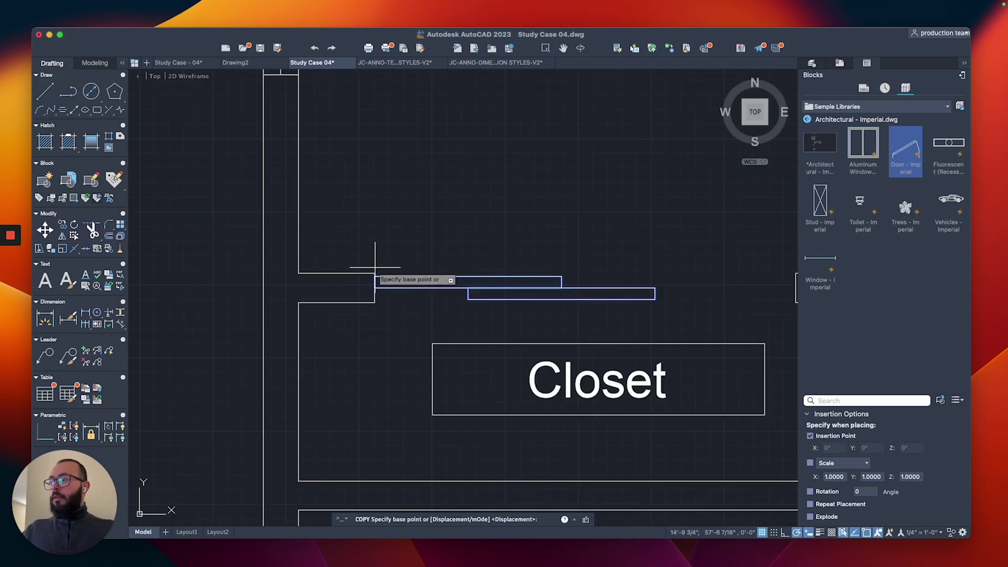
- Place copies of the sliding panels in the lower Closet and Backyard openings
{"action": "left_click", "coordinate": [375, 273]}
{"action": "scroll", "coordinate": [374, 273], "scroll_direction": "down", "scroll_amount": 4}
{"action": "scroll", "coordinate": [374, 397], "scroll_direction": "up", "scroll_amount": 2}
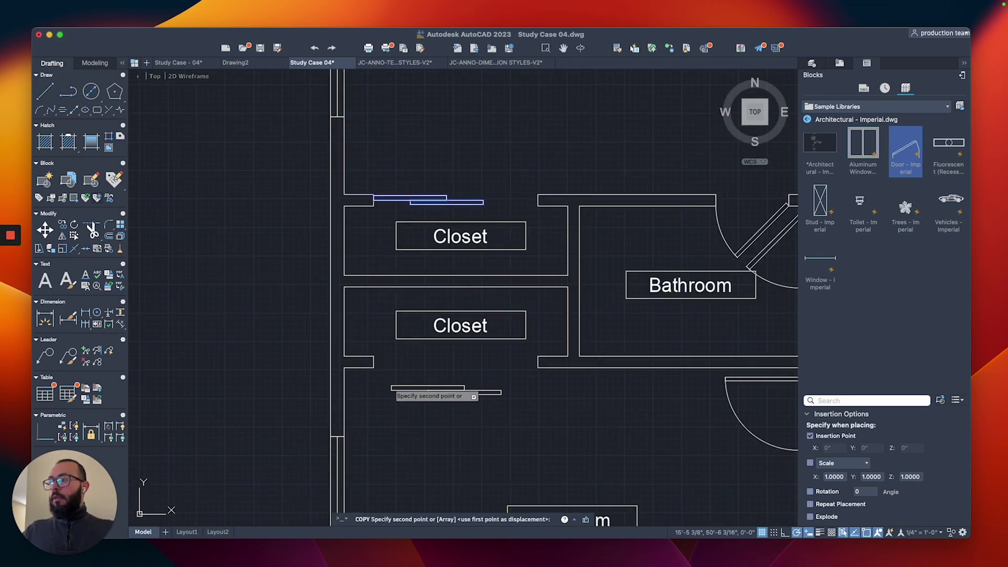
{"action": "left_click", "coordinate": [374, 357]}
{"action": "scroll", "coordinate": [527, 223], "scroll_direction": "down", "scroll_amount": 4}
{"action": "scroll", "coordinate": [498, 284], "scroll_direction": "up", "scroll_amount": 5}
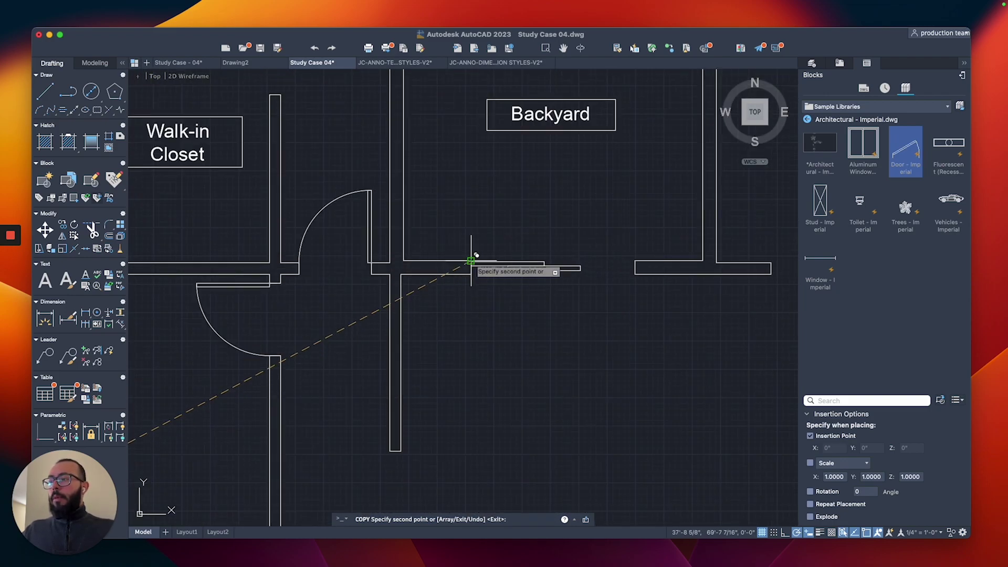
{"action": "left_click", "coordinate": [473, 261]}
{"action": "scroll", "coordinate": [452, 287], "scroll_direction": "down", "scroll_amount": 4}
{"action": "scroll", "coordinate": [506, 267], "scroll_direction": "up", "scroll_amount": 4}
{"action": "key", "text": "Escape"}
- Dimension the Backyard opening width with a linear dimension
{"action": "type", "text": "dli"}
{"action": "key", "text": "Return"}
{"action": "left_click", "coordinate": [547, 301]}
{"action": "left_click", "coordinate": [387, 297]}
{"action": "left_click", "coordinate": [462, 341]}
{"action": "scroll", "coordinate": [389, 334], "scroll_direction": "down", "scroll_amount": 5}
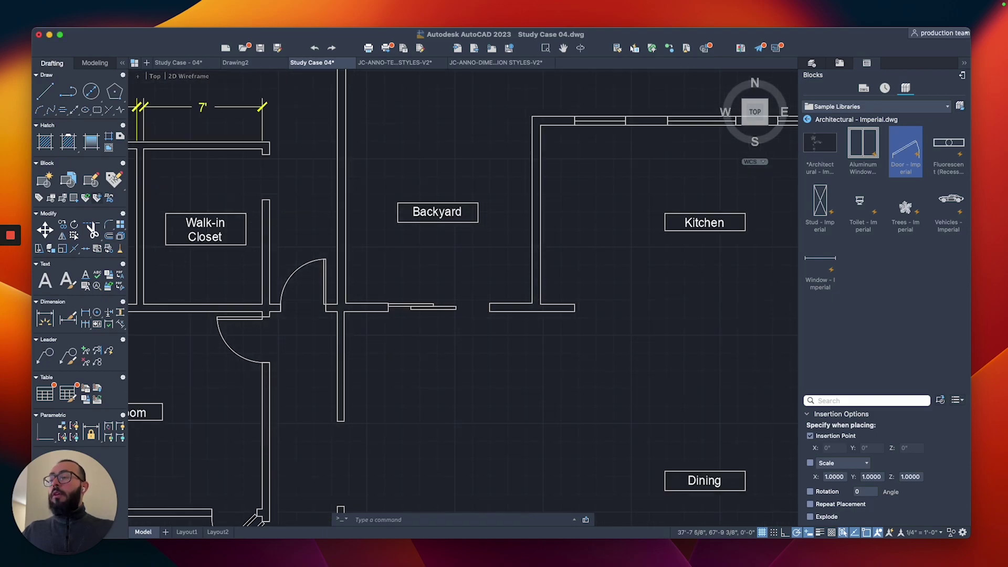
{"action": "scroll", "coordinate": [399, 331], "scroll_direction": "up", "scroll_amount": 2}
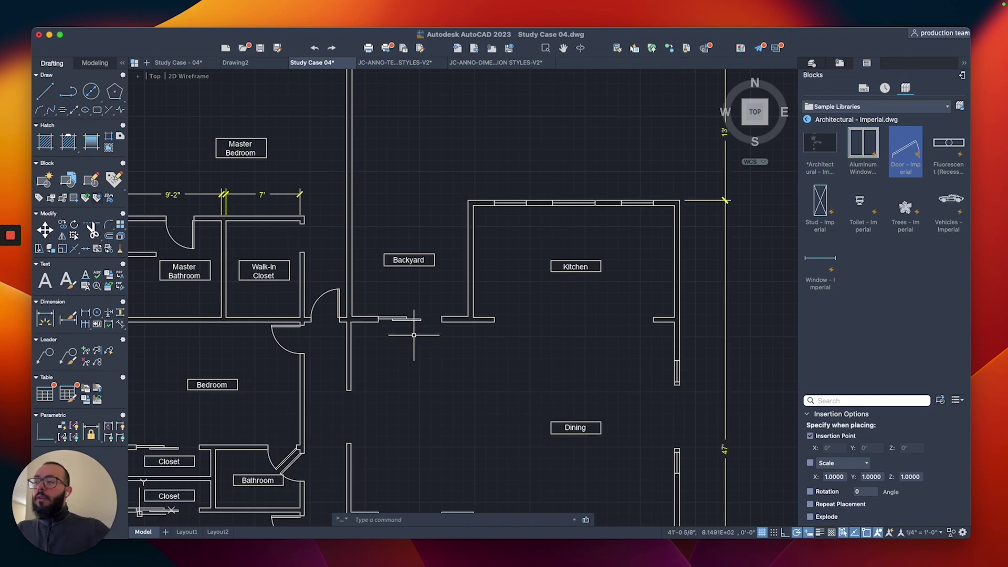
{"action": "scroll", "coordinate": [415, 335], "scroll_direction": "up", "scroll_amount": 2}
{"action": "scroll", "coordinate": [404, 297], "scroll_direction": "down", "scroll_amount": 5}
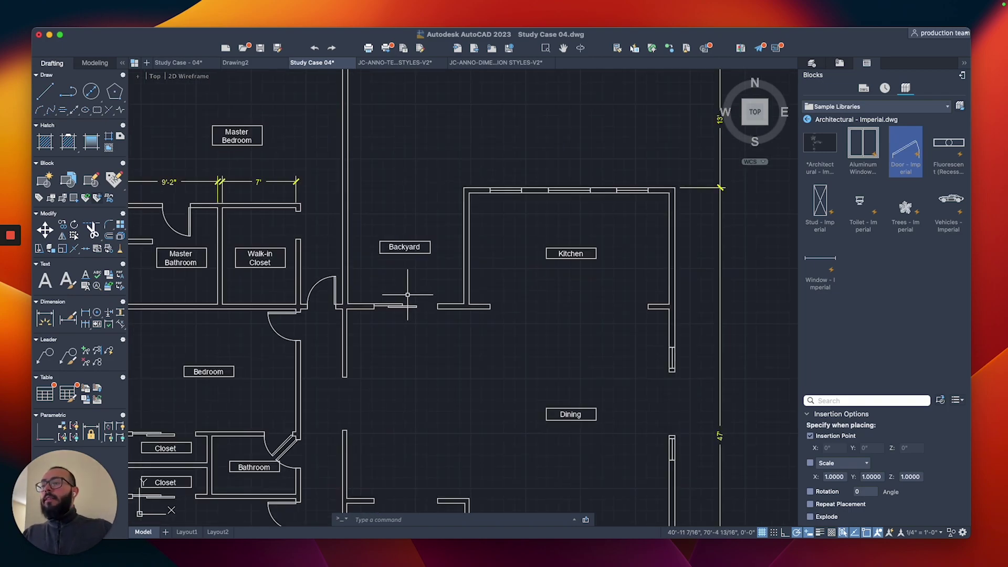
{"action": "scroll", "coordinate": [243, 421], "scroll_direction": "up", "scroll_amount": 2}
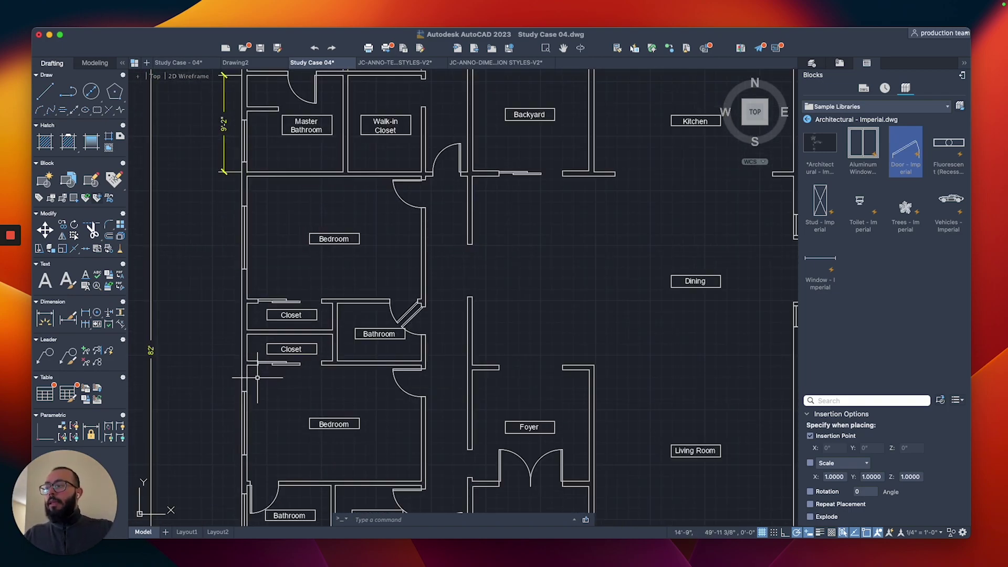
{"action": "scroll", "coordinate": [299, 288], "scroll_direction": "down", "scroll_amount": 3}
{"action": "scroll", "coordinate": [403, 298], "scroll_direction": "up", "scroll_amount": 2}
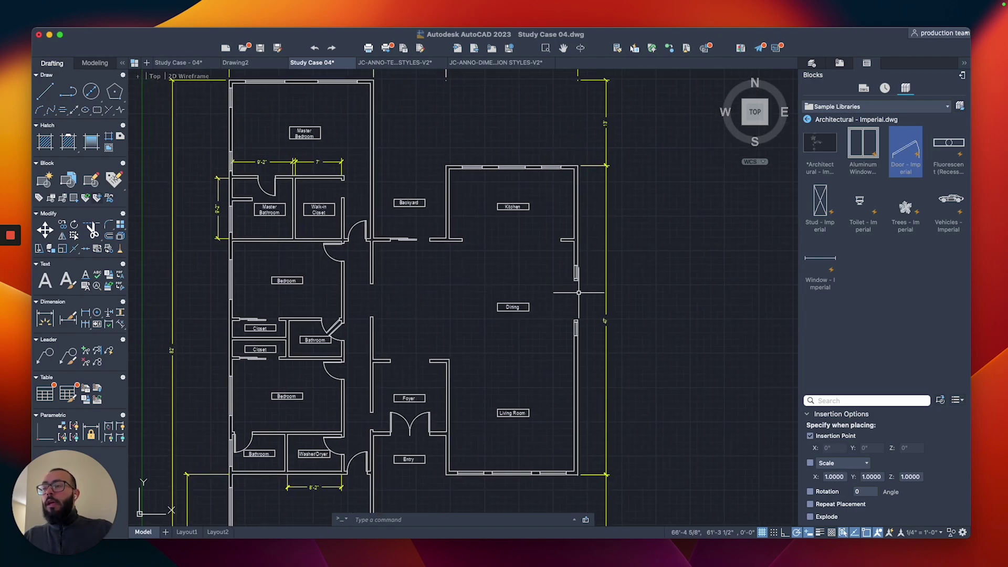
{"action": "scroll", "coordinate": [583, 291], "scroll_direction": "up", "scroll_amount": 2}
- Select the Foyer double door and begin copying it with CO
{"action": "middle_click_drag", "start_coordinate": [603, 290], "coordinate": [591, 215]}
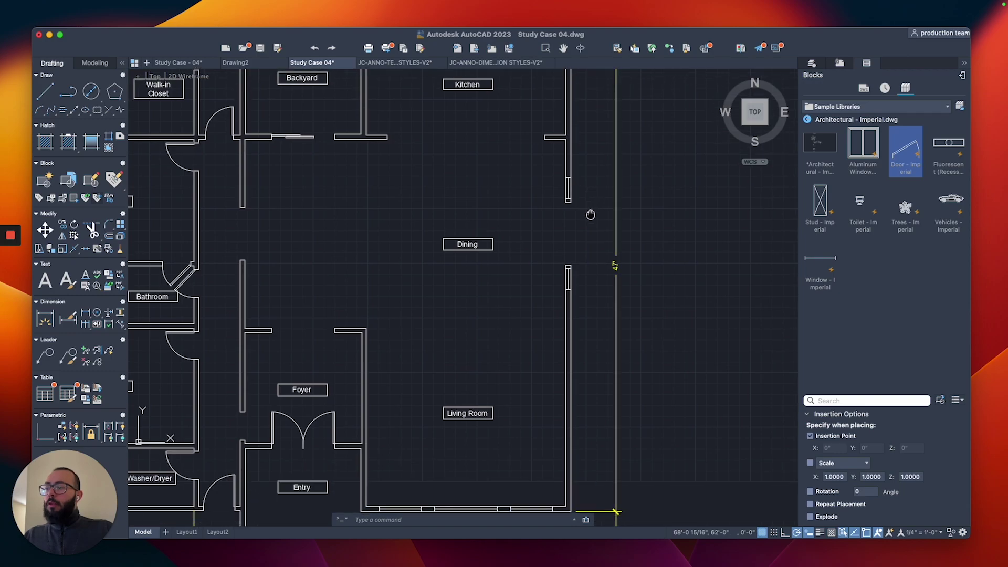
{"action": "left_click", "coordinate": [293, 434]}
{"action": "scroll", "coordinate": [290, 432], "scroll_direction": "up", "scroll_amount": 2}
{"action": "type", "text": "co"}
{"action": "key", "text": "Return"}
{"action": "scroll", "coordinate": [261, 451], "scroll_direction": "up", "scroll_amount": 3}
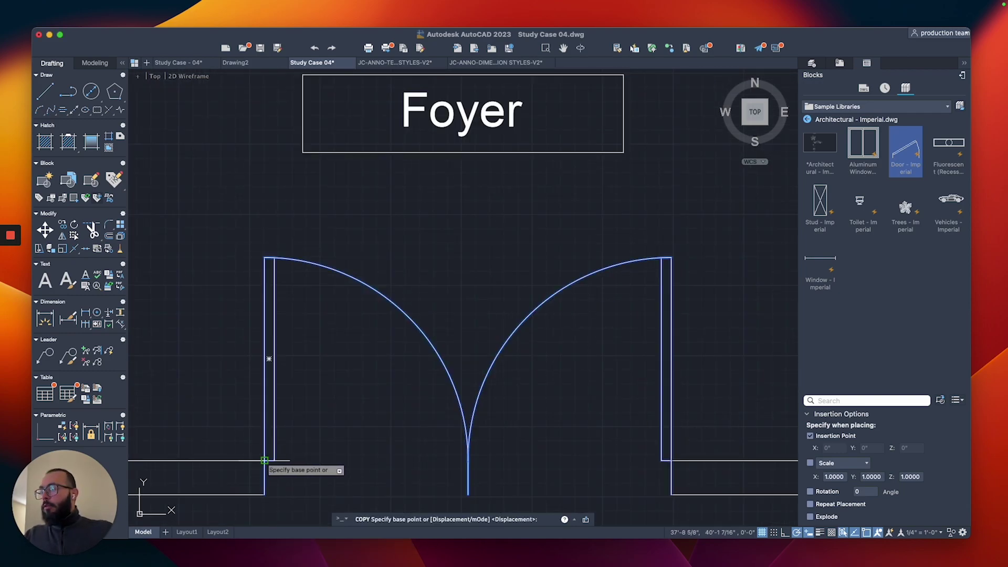
- Copy the Foyer double door from its corner to the Dining room's right wall corner
{"action": "left_click", "coordinate": [264, 461]}
{"action": "scroll", "coordinate": [286, 436], "scroll_direction": "down", "scroll_amount": 5}
{"action": "middle_click_drag", "start_coordinate": [607, 224], "coordinate": [379, 416]}
{"action": "scroll", "coordinate": [546, 239], "scroll_direction": "up", "scroll_amount": 2}
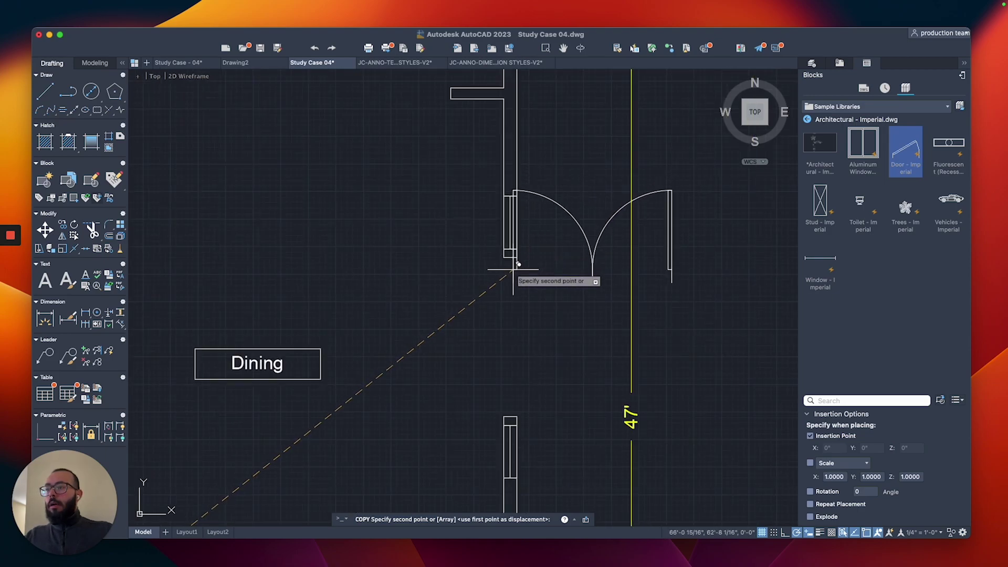
{"action": "scroll", "coordinate": [517, 258], "scroll_direction": "up", "scroll_amount": 5}
{"action": "left_click", "coordinate": [515, 256]}
{"action": "scroll", "coordinate": [524, 286], "scroll_direction": "down", "scroll_amount": 5}
{"action": "key", "text": "Escape"}
- Rotate the copied double door -90° about its corner to fit the wall opening
{"action": "left_click", "coordinate": [614, 248]}
{"action": "scroll", "coordinate": [548, 262], "scroll_direction": "up", "scroll_amount": 3}
{"action": "type", "text": "ro"}
{"action": "key", "text": "Return"}
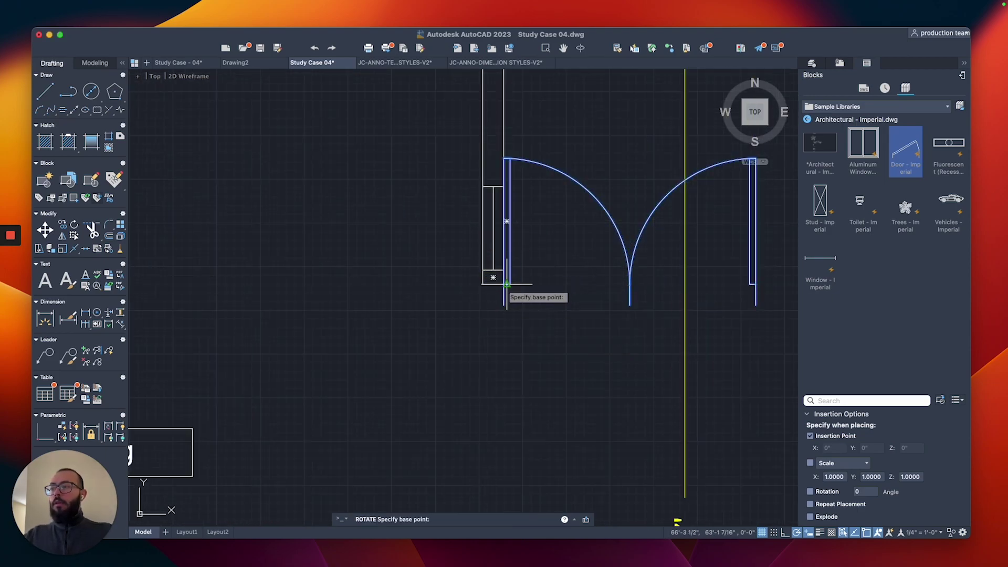
{"action": "left_click", "coordinate": [503, 284]}
{"action": "left_click", "coordinate": [499, 295]}
{"action": "scroll", "coordinate": [473, 315], "scroll_direction": "down", "scroll_amount": 6}
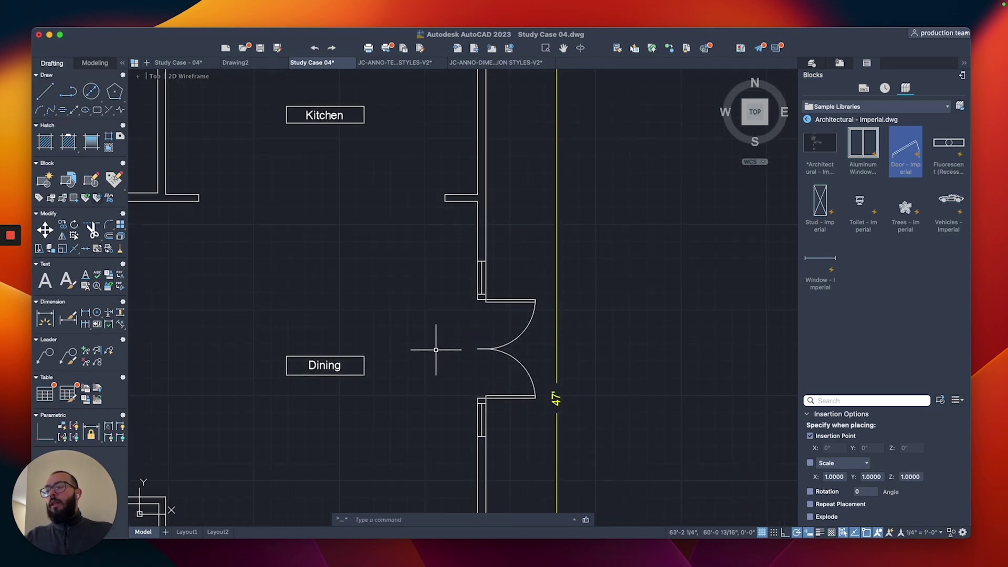
{"action": "middle_click_drag", "start_coordinate": [434, 327], "coordinate": [553, 308]}
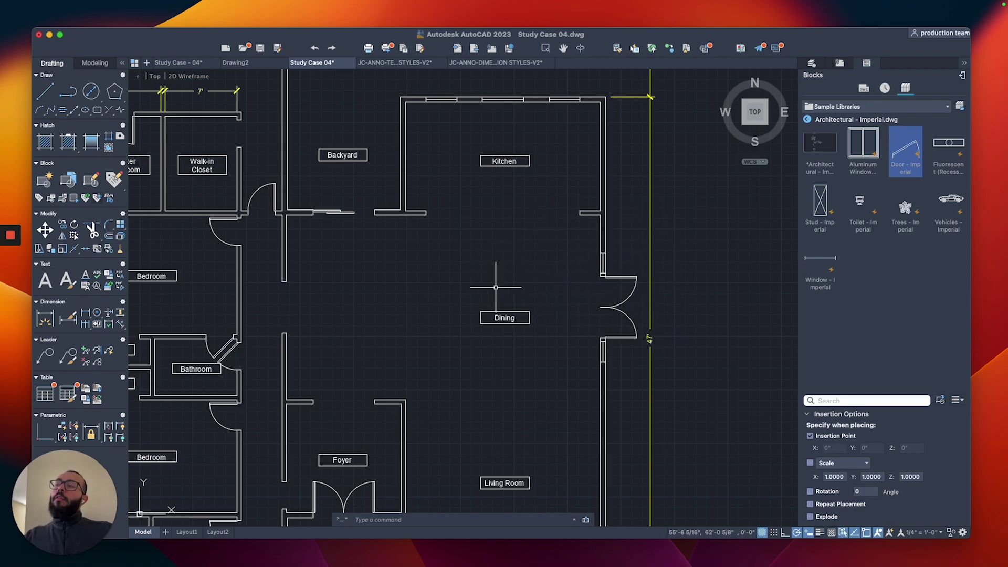
{"action": "scroll", "coordinate": [495, 287], "scroll_direction": "down", "scroll_amount": 3}
{"action": "middle_click_drag", "start_coordinate": [415, 356], "coordinate": [483, 287]}
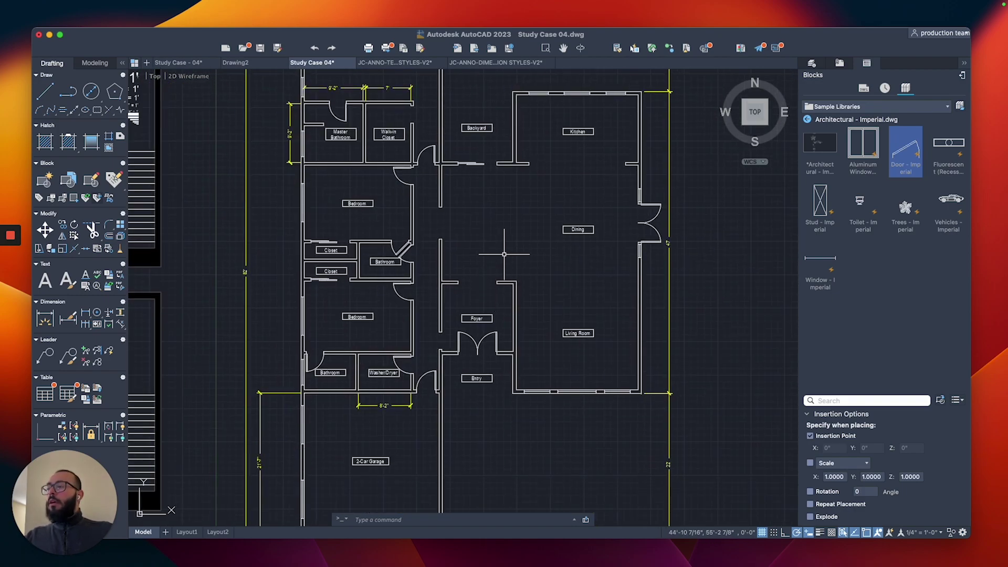
{"action": "middle_click_drag", "start_coordinate": [504, 254], "coordinate": [511, 275]}
{"action": "scroll", "coordinate": [478, 336], "scroll_direction": "up", "scroll_amount": 2}
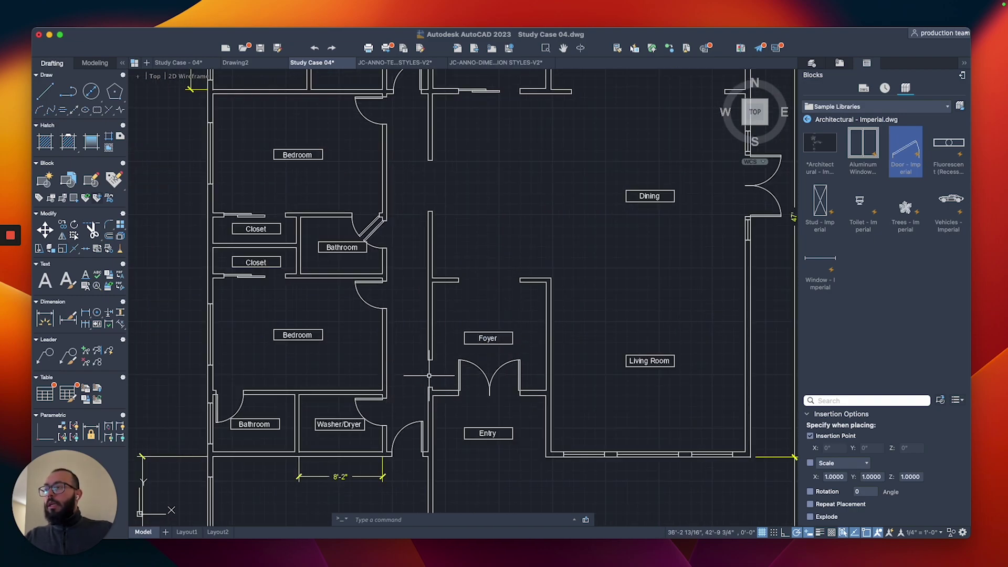
{"action": "scroll", "coordinate": [405, 151], "scroll_direction": "up", "scroll_amount": 2}
{"action": "scroll", "coordinate": [455, 178], "scroll_direction": "down", "scroll_amount": 5}
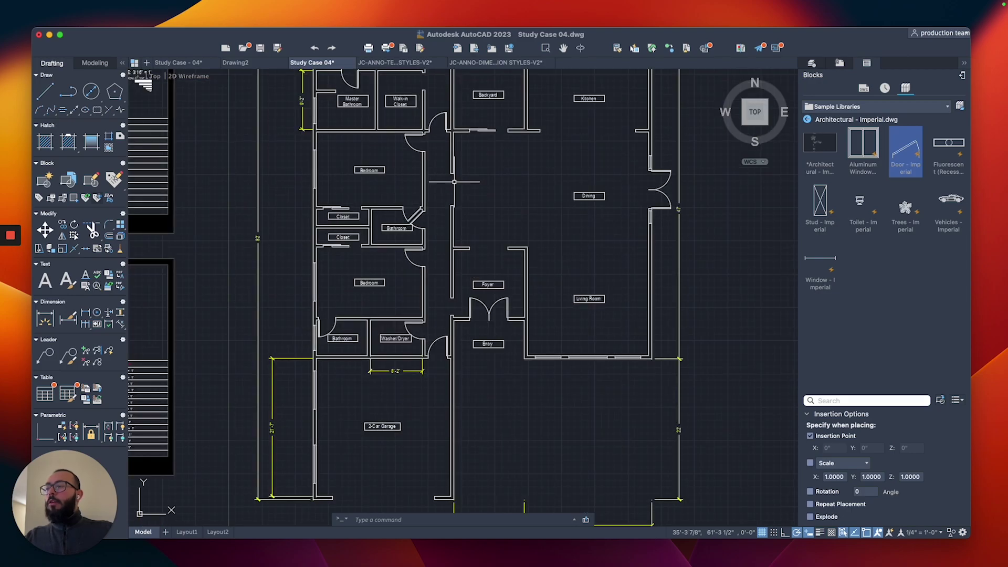
{"action": "scroll", "coordinate": [436, 296], "scroll_direction": "up", "scroll_amount": 4}
{"action": "scroll", "coordinate": [397, 373], "scroll_direction": "up", "scroll_amount": 4}
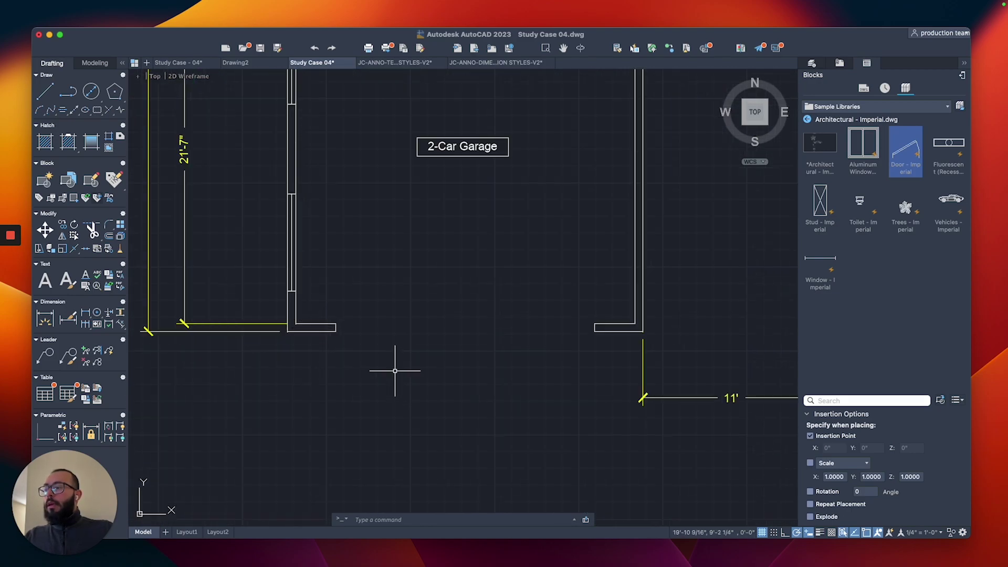
{"action": "middle_click_drag", "start_coordinate": [551, 299], "coordinate": [600, 313]}
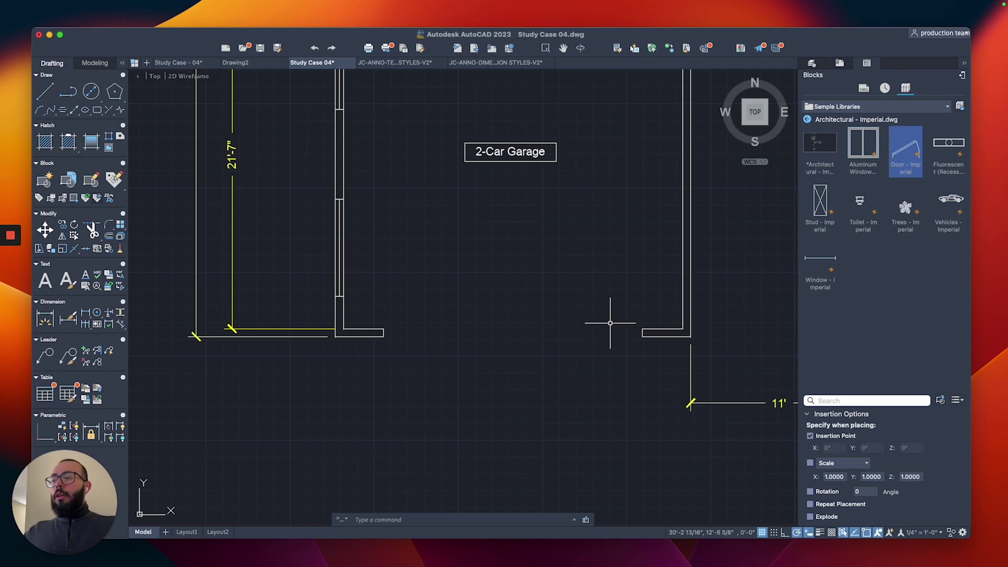
{"action": "scroll", "coordinate": [610, 323], "scroll_direction": "up", "scroll_amount": 2}
{"action": "scroll", "coordinate": [651, 342], "scroll_direction": "up", "scroll_amount": 2}
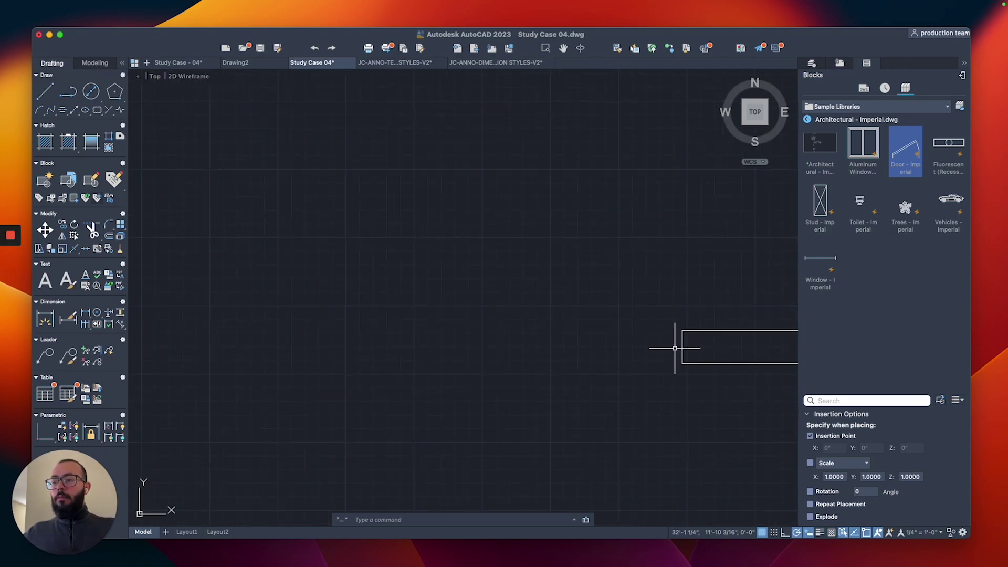
- Start and cancel the RECTANG and PLINE commands
{"action": "type", "text": "rec"}
{"action": "key", "text": "Return"}
{"action": "scroll", "coordinate": [682, 346], "scroll_direction": "up", "scroll_amount": 3}
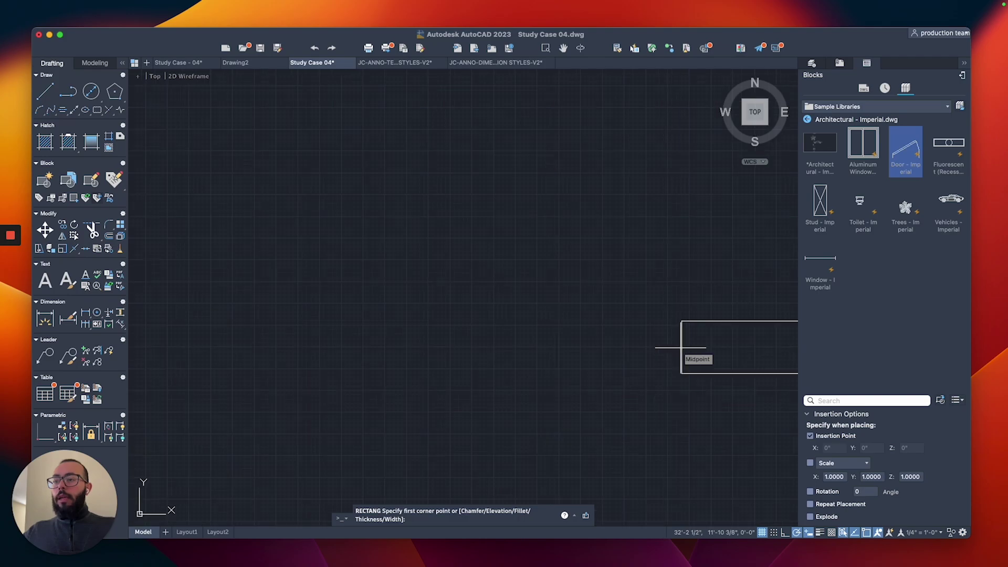
{"action": "key", "text": "Escape"}
{"action": "type", "text": "pl"}
{"action": "key", "text": "Return"}
{"action": "key", "text": "Escape"}
- Draw a rectangle from 2" above the garage wall midpoint to the opposite wall midpoint
{"action": "type", "text": "re"}
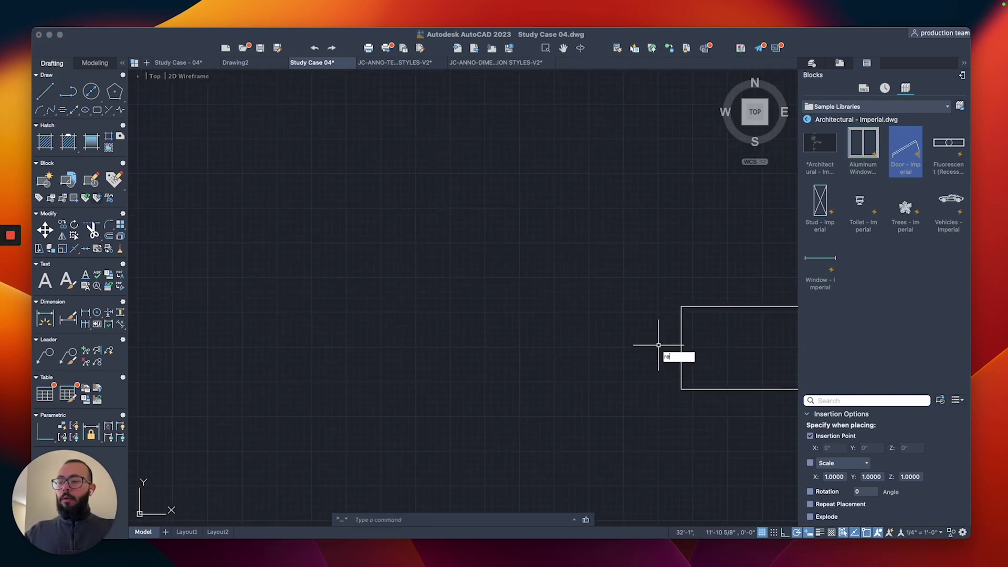
{"action": "type", "text": "c"}
{"action": "key", "text": "Return"}
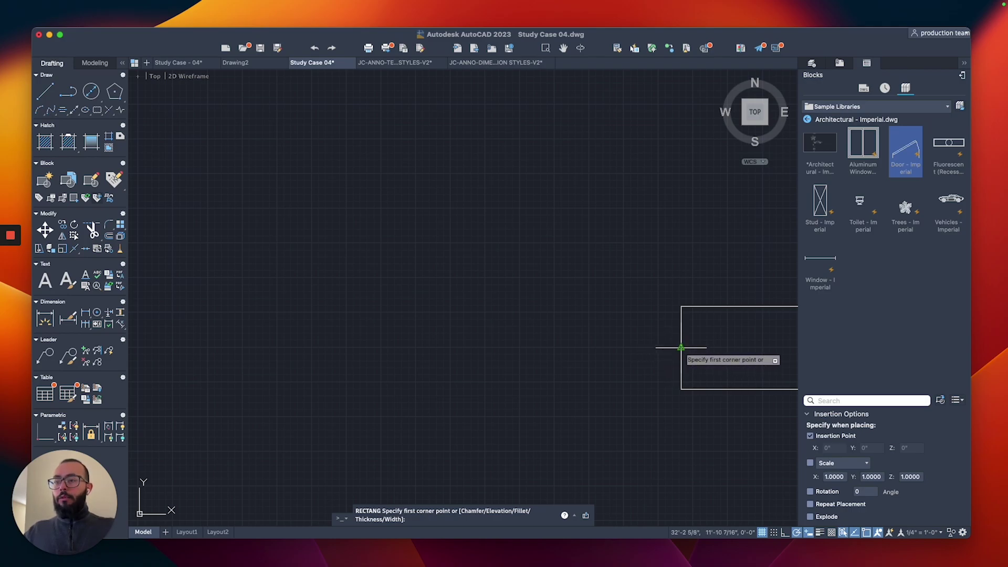
{"action": "type", "text": "2"}
{"action": "key", "text": "Return"}
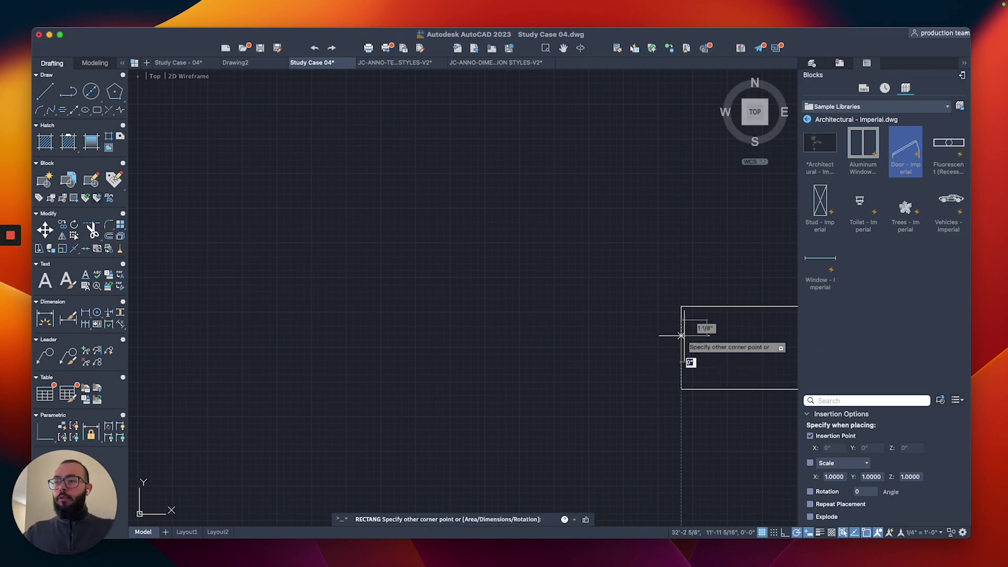
{"action": "scroll", "coordinate": [542, 365], "scroll_direction": "down", "scroll_amount": 5}
{"action": "middle_click_drag", "start_coordinate": [373, 364], "coordinate": [585, 361]}
{"action": "scroll", "coordinate": [585, 362], "scroll_direction": "down", "scroll_amount": 3}
{"action": "middle_click_drag", "start_coordinate": [324, 372], "coordinate": [543, 359]}
{"action": "scroll", "coordinate": [310, 349], "scroll_direction": "up", "scroll_amount": 5}
{"action": "left_click", "coordinate": [267, 339]}
- Move the thin rectangle so its left-edge midpoint sits at the wall-end midpoint
{"action": "left_click", "coordinate": [310, 306]}
{"action": "left_click", "coordinate": [278, 360]}
{"action": "scroll", "coordinate": [267, 310], "scroll_direction": "up", "scroll_amount": 3}
{"action": "type", "text": "m"}
{"action": "key", "text": "Return"}
{"action": "left_click", "coordinate": [263, 344]}
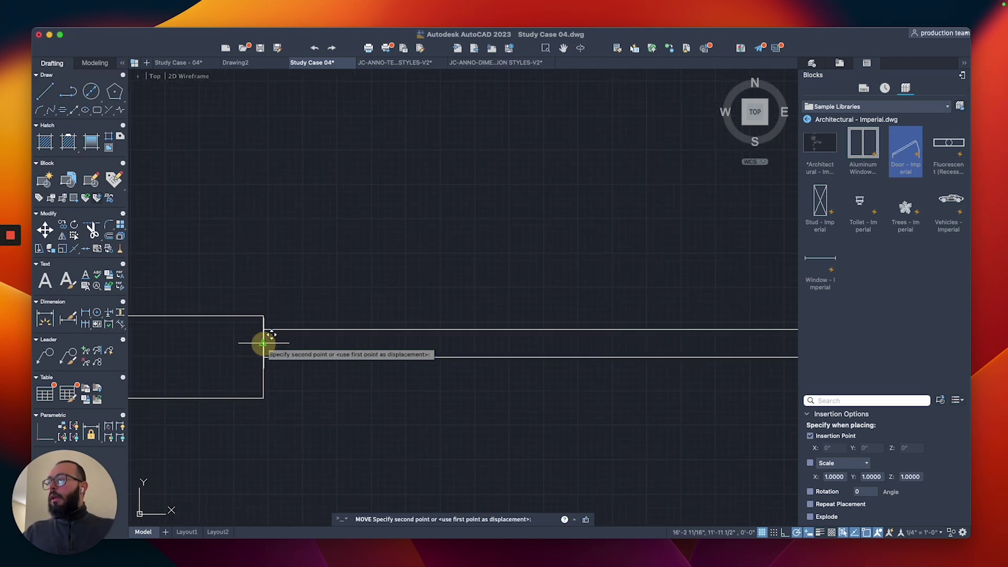
{"action": "left_click", "coordinate": [263, 357]}
{"action": "scroll", "coordinate": [270, 324], "scroll_direction": "down", "scroll_amount": 5}
{"action": "scroll", "coordinate": [279, 318], "scroll_direction": "down", "scroll_amount": 5}
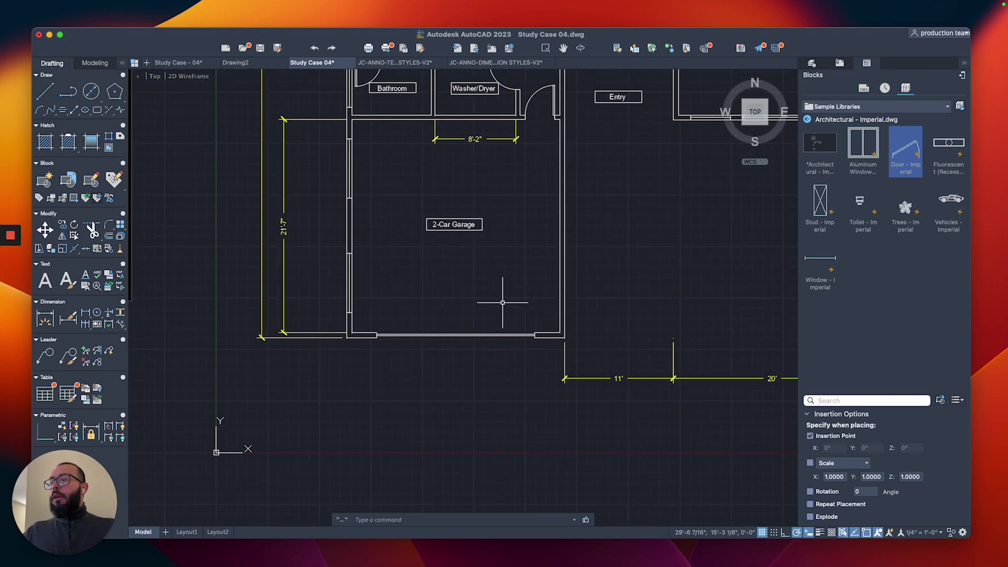
- Draw a vertical polyline up into the garage from the right wall corner of the opening
{"action": "scroll", "coordinate": [529, 298], "scroll_direction": "up", "scroll_amount": 5}
{"action": "scroll", "coordinate": [544, 379], "scroll_direction": "up", "scroll_amount": 2}
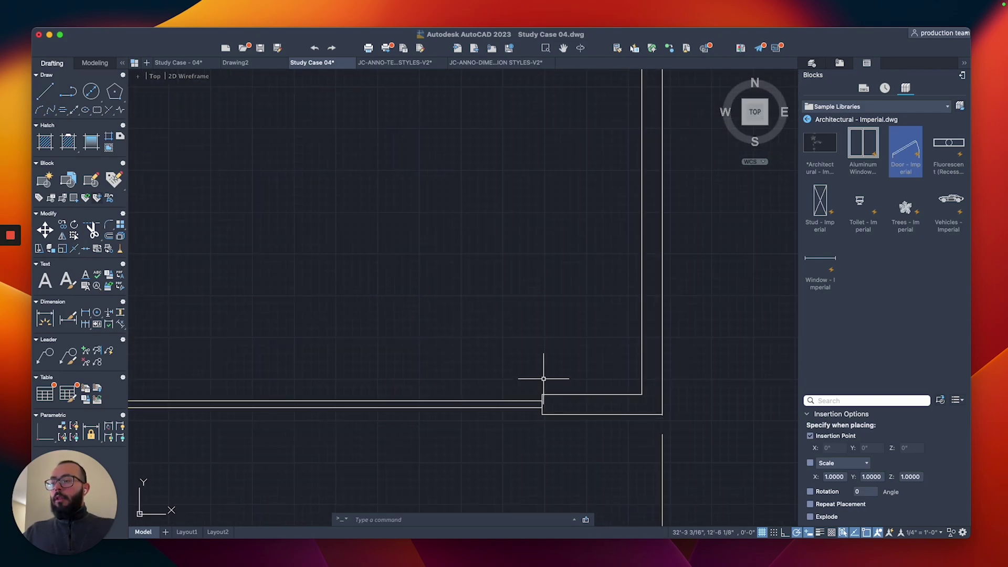
{"action": "type", "text": "p"}
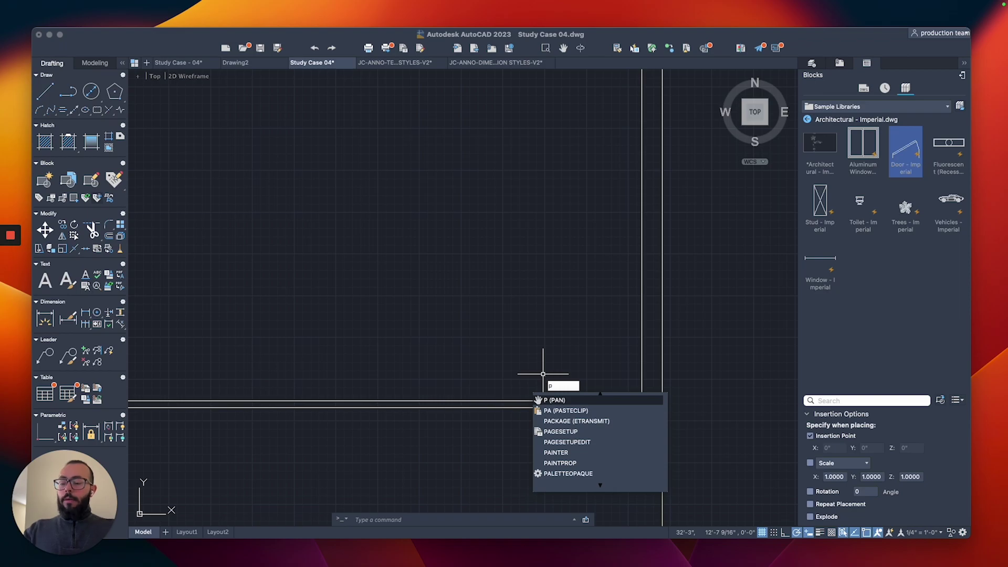
{"action": "type", "text": "l"}
{"action": "key", "text": "Return"}
{"action": "left_click", "coordinate": [544, 398]}
{"action": "scroll", "coordinate": [545, 368], "scroll_direction": "down", "scroll_amount": 3}
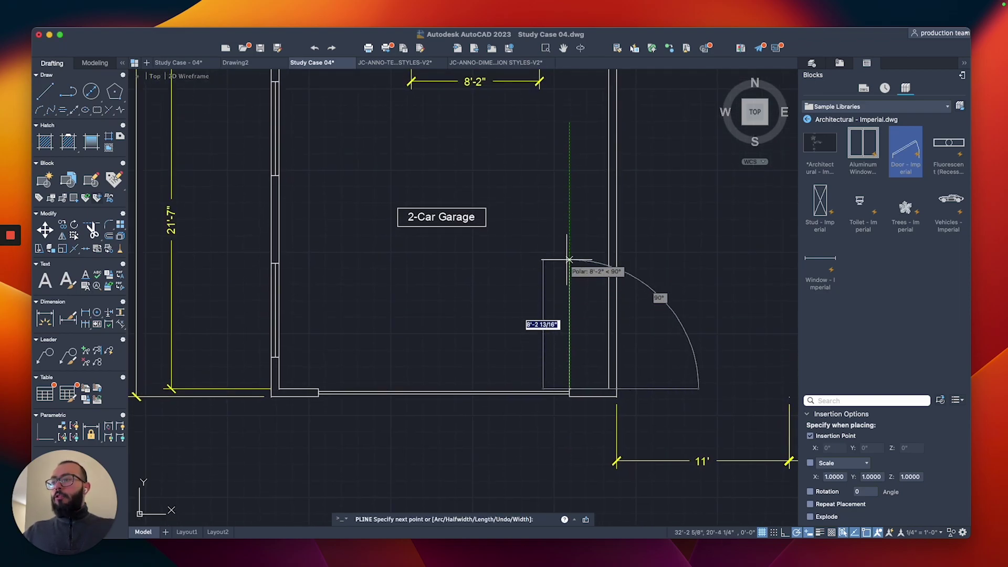
{"action": "left_click", "coordinate": [570, 226]}
{"action": "key", "text": "Return"}
- Mirror the vertical line about the opening's midpoint to the left side, keeping the original
{"action": "left_click", "coordinate": [569, 316]}
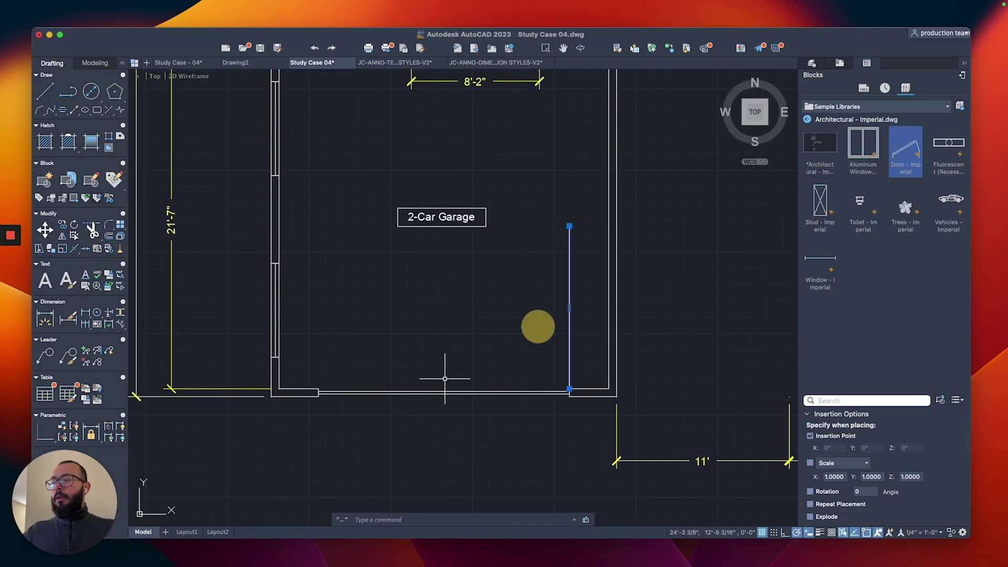
{"action": "scroll", "coordinate": [462, 379], "scroll_direction": "up", "scroll_amount": 3}
{"action": "type", "text": "mi"}
{"action": "key", "text": "Return"}
{"action": "left_click", "coordinate": [433, 401]}
{"action": "left_click", "coordinate": [444, 388]}
{"action": "key", "text": "Return"}
{"action": "left_click", "coordinate": [668, 271]}
{"action": "left_click", "coordinate": [226, 290]}
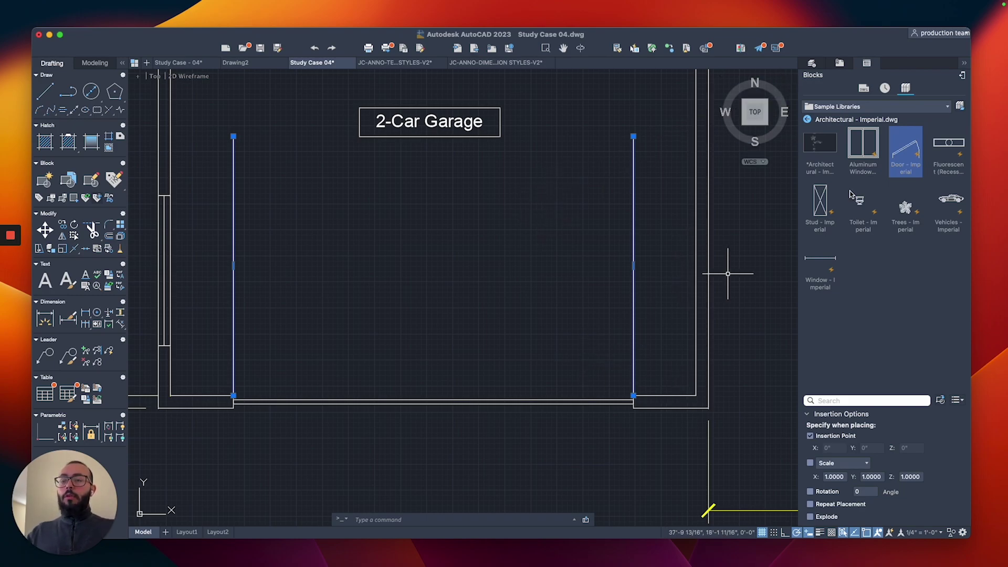
- Set the linetype of both selected garage lines to DASHED2
{"action": "left_click", "coordinate": [812, 64]}
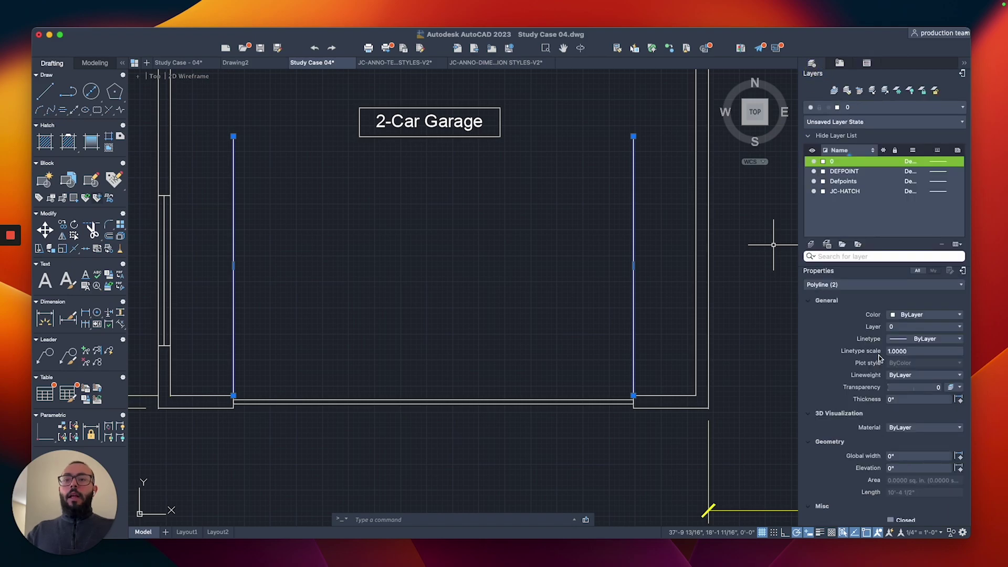
{"action": "left_click", "coordinate": [916, 340]}
{"action": "left_click", "coordinate": [921, 393]}
{"action": "key", "text": "Escape"}
{"action": "scroll", "coordinate": [515, 387], "scroll_direction": "down", "scroll_amount": 4}
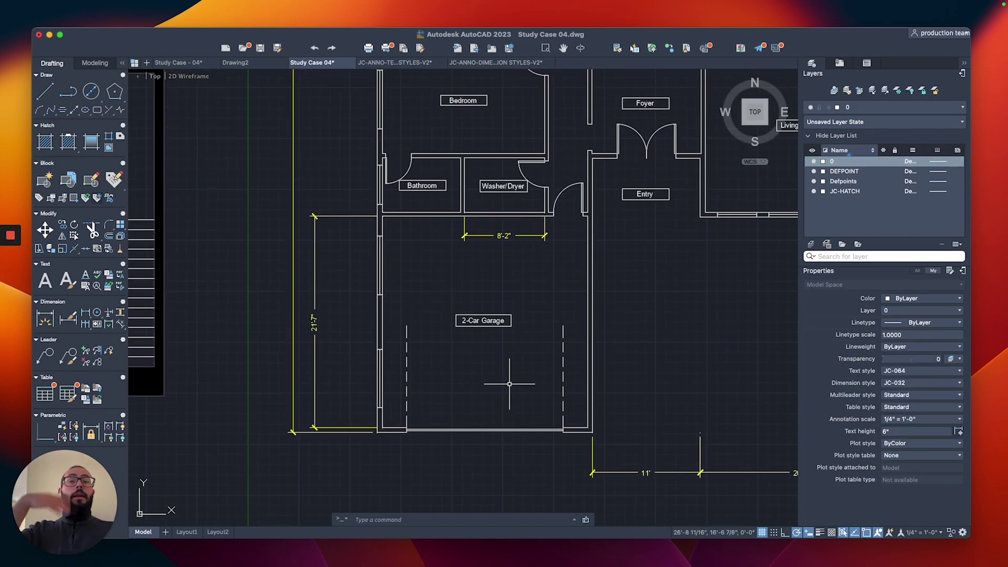
{"action": "scroll", "coordinate": [523, 283], "scroll_direction": "down", "scroll_amount": 5}
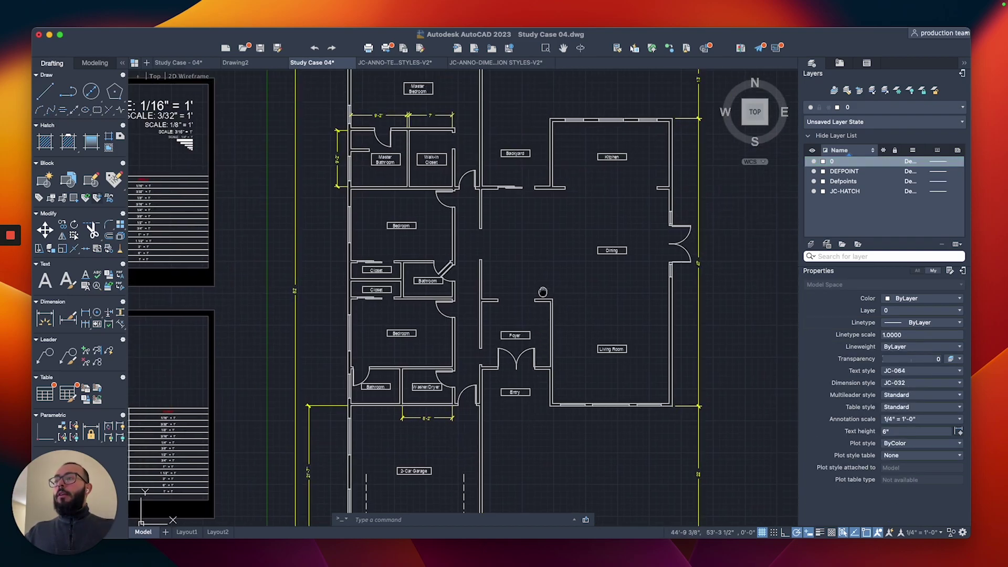